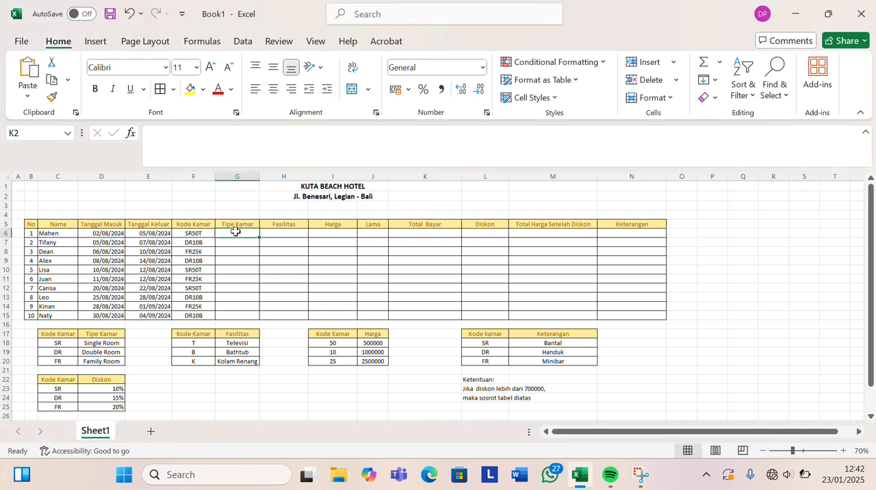
Begin a VLOOKUP formula in G6 under Tipe Kamar, using LEFT(F6;2) as the lookup value.
left_click(236, 234)
left_click(158, 131)
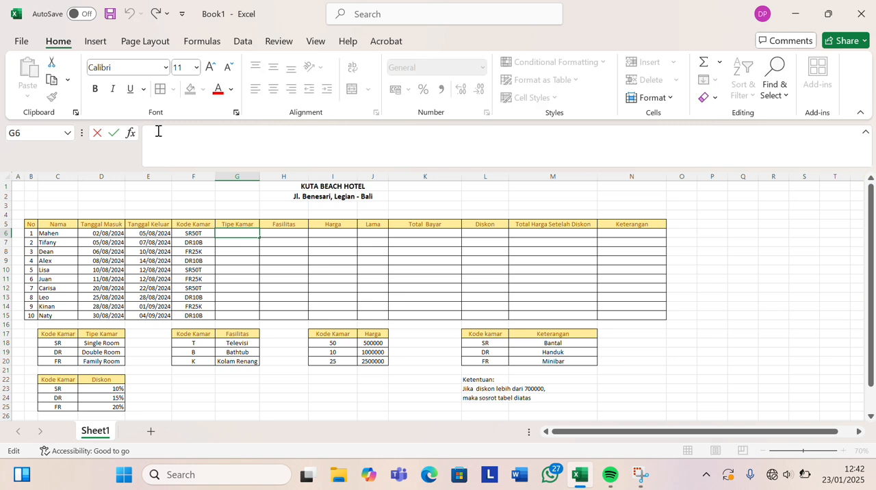
type("=")
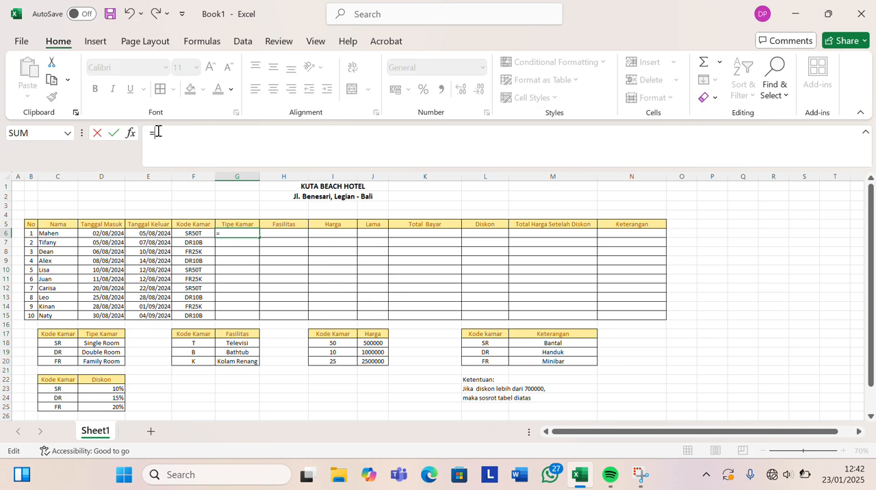
type("v")
key("BackSpace")
key("Caps_Lock")
type("V")
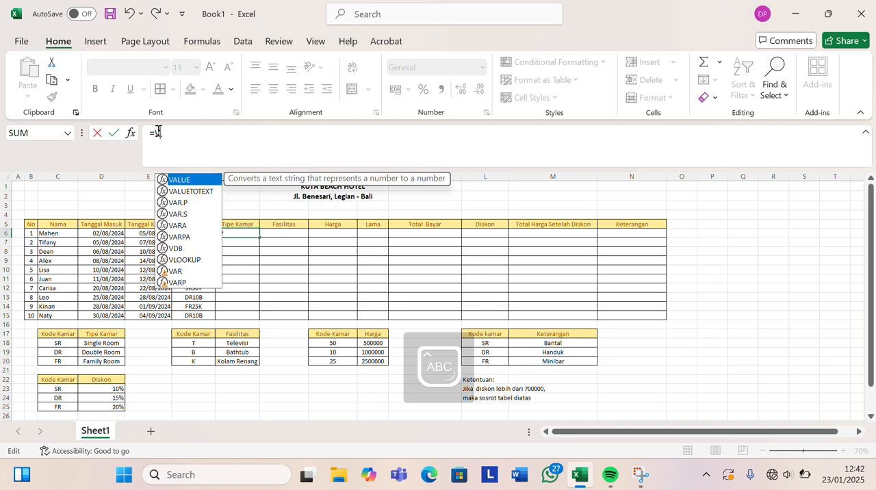
type("L")
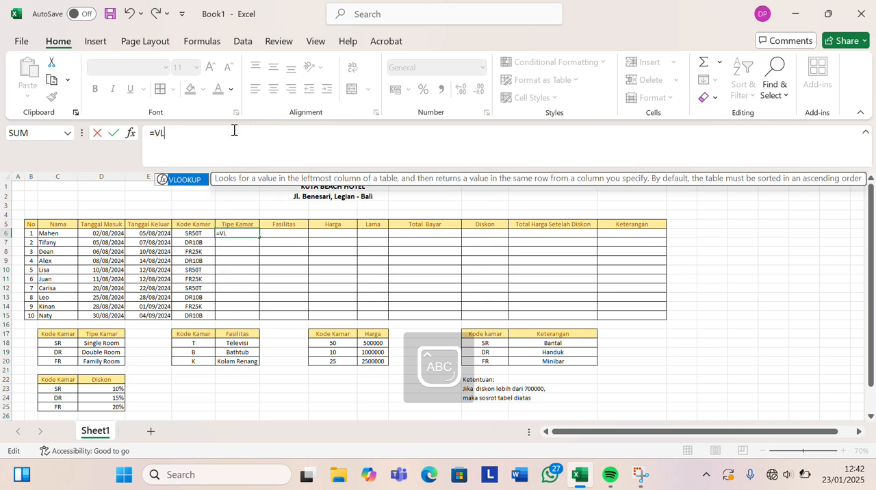
type("OOK")
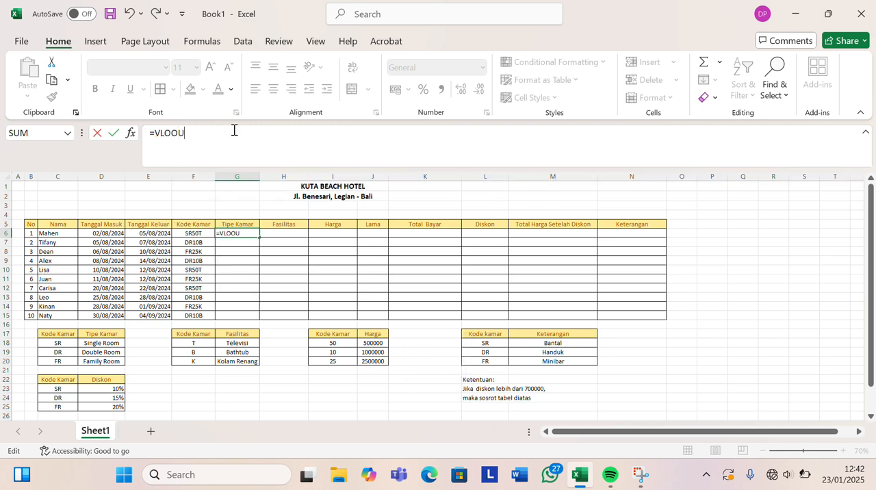
type("U")
key("BackSpace")
type("KUP")
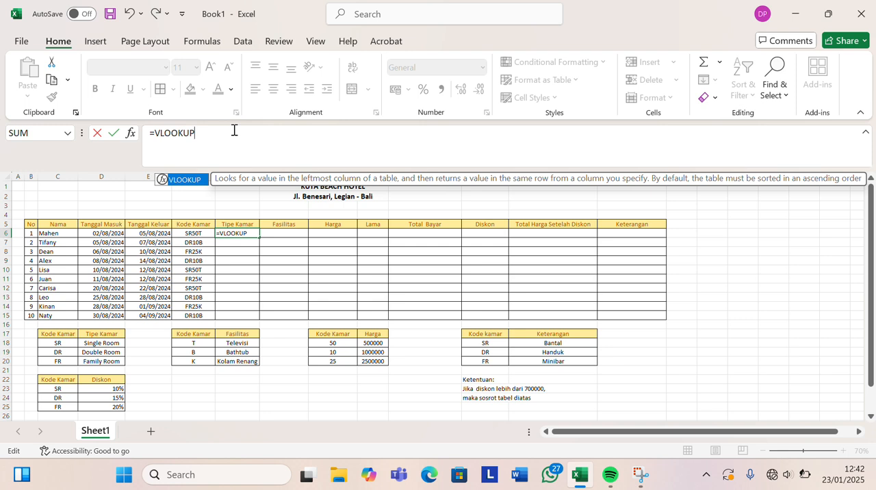
type("(")
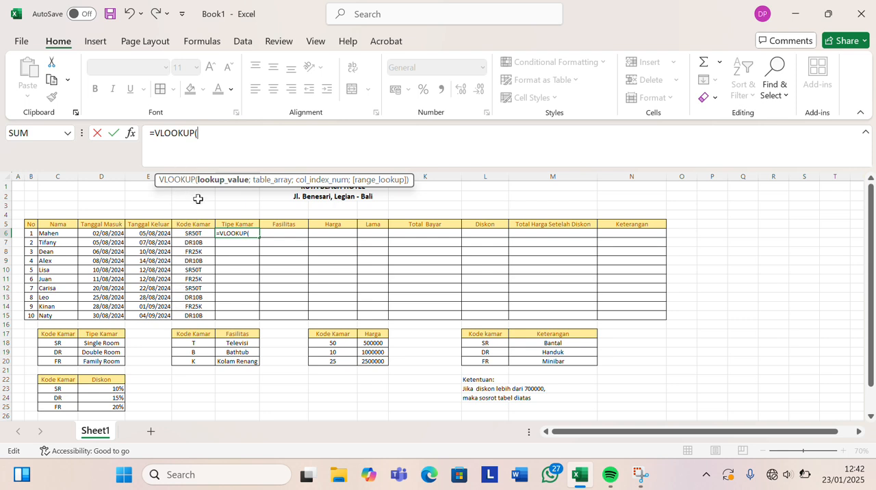
type("LEFT")
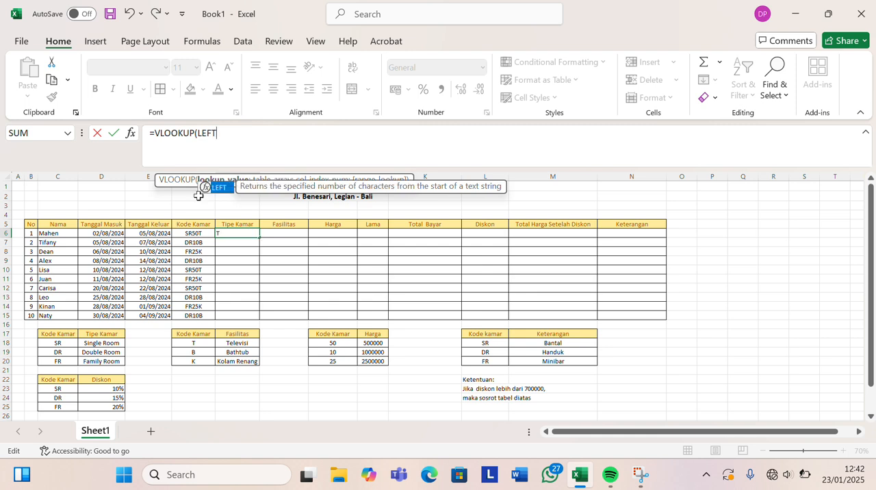
type("(")
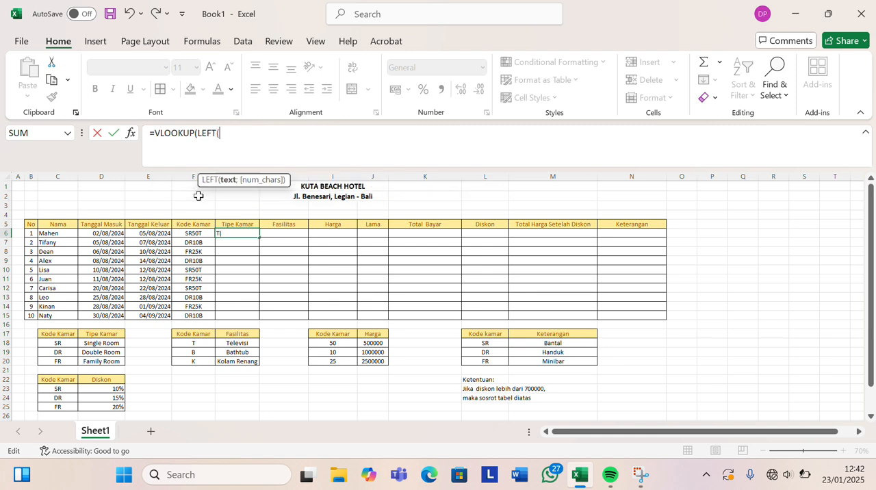
left_click(183, 233)
type(";")
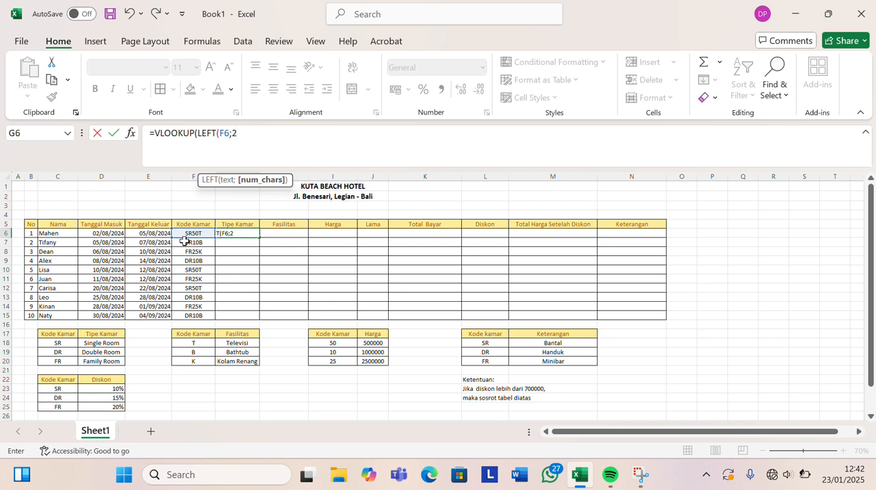
type("2)")
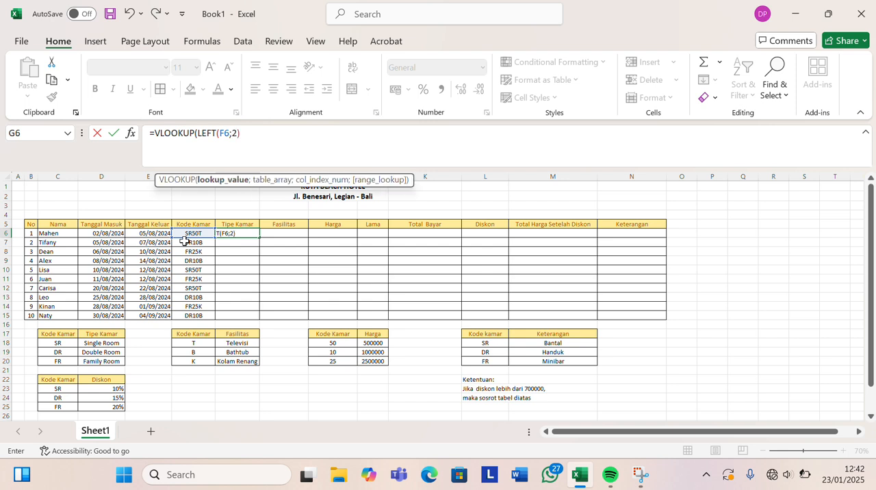
type(";")
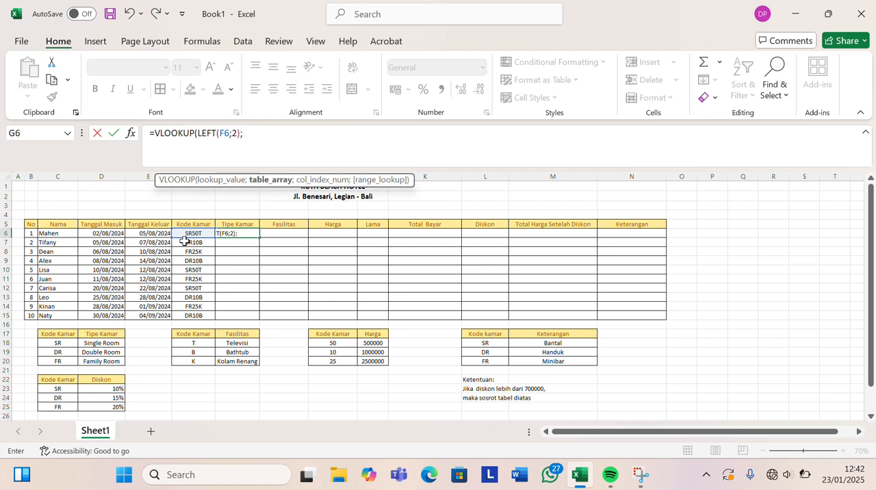
Complete the G6 formula with the absolute table range $C$17:$D$20, column index 2 and FALSE for an exact match.
left_click_drag(42, 334, 93, 360)
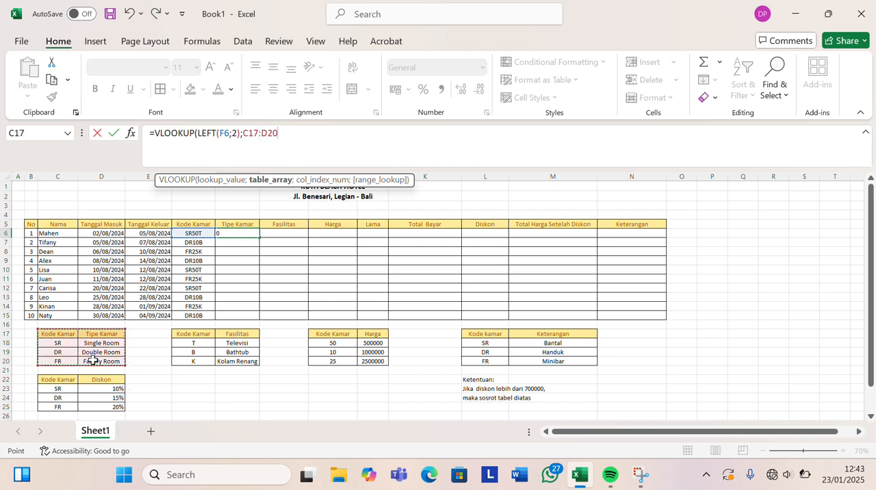
key("F4")
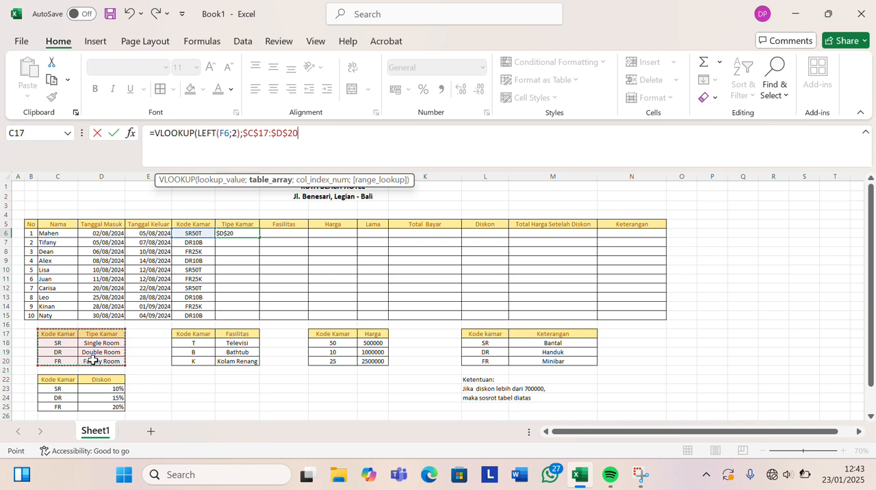
type(";2")
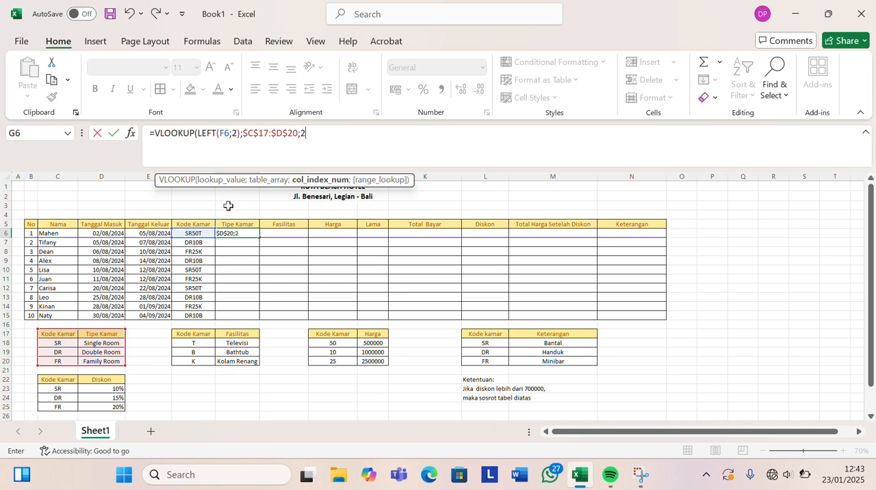
type(";")
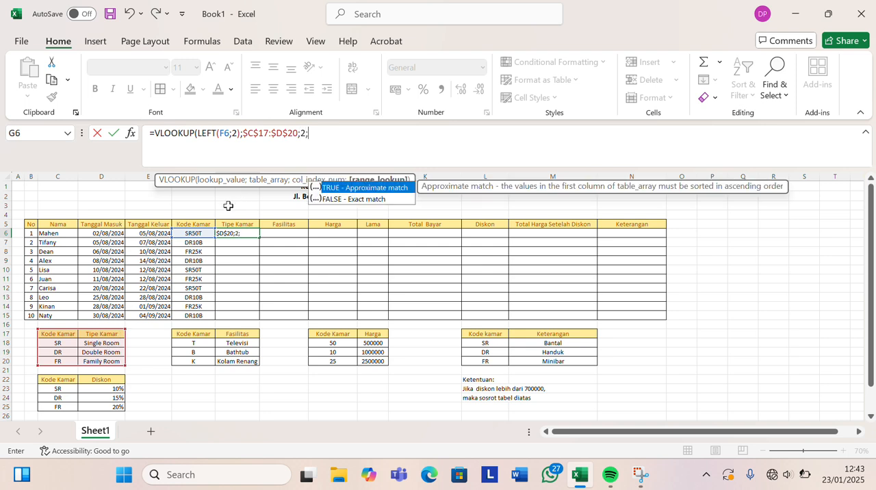
type("FAL")
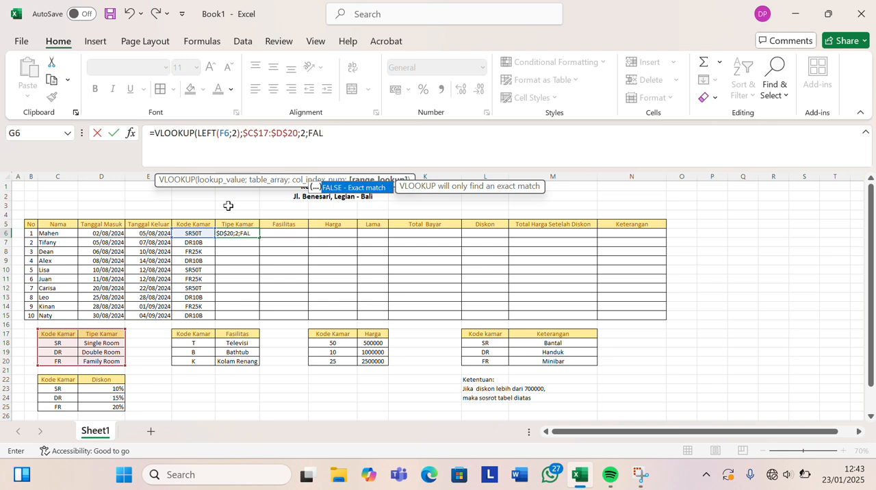
type("SE)")
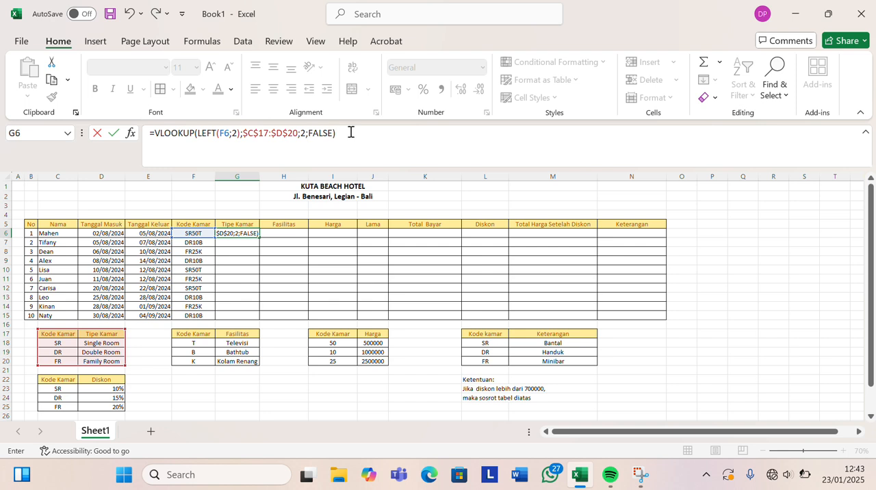
key("Return")
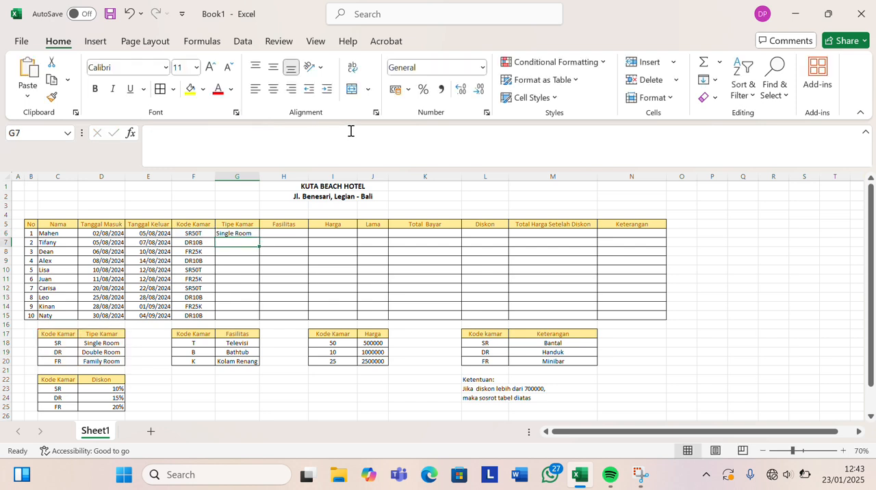
Fill the G6 formula down the Tipe Kamar column through G15.
left_click(252, 233)
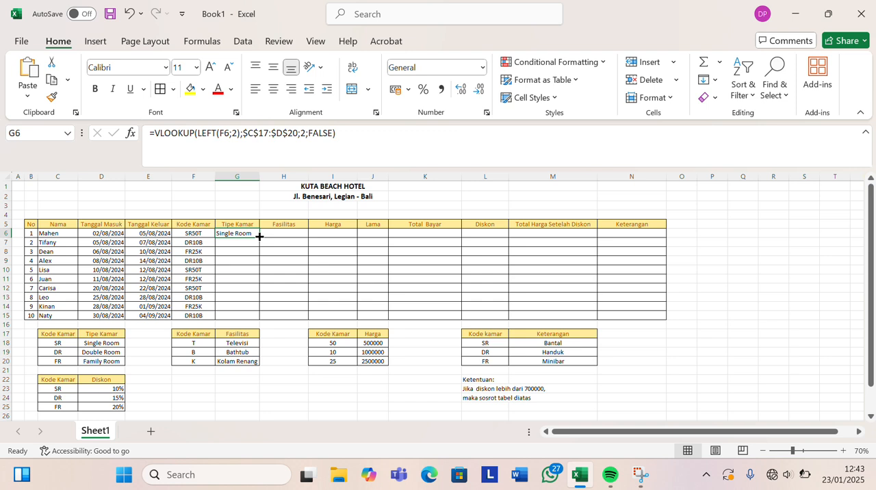
double_click(260, 236)
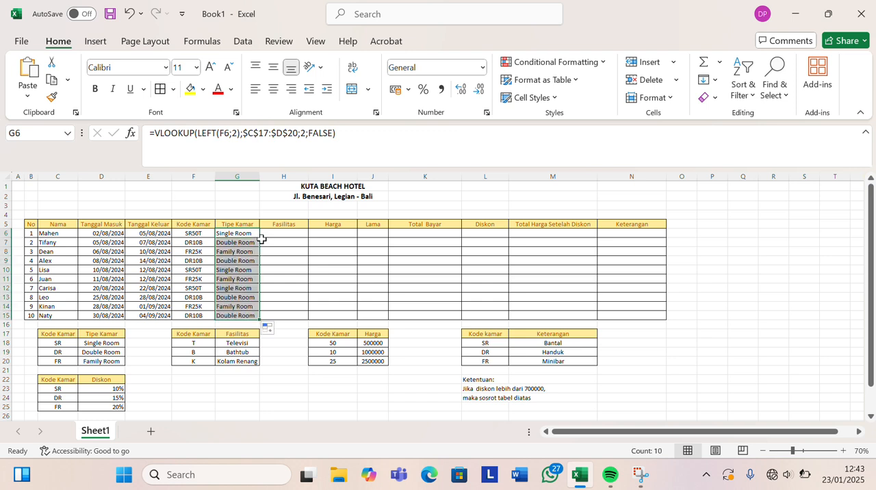
left_click(251, 204)
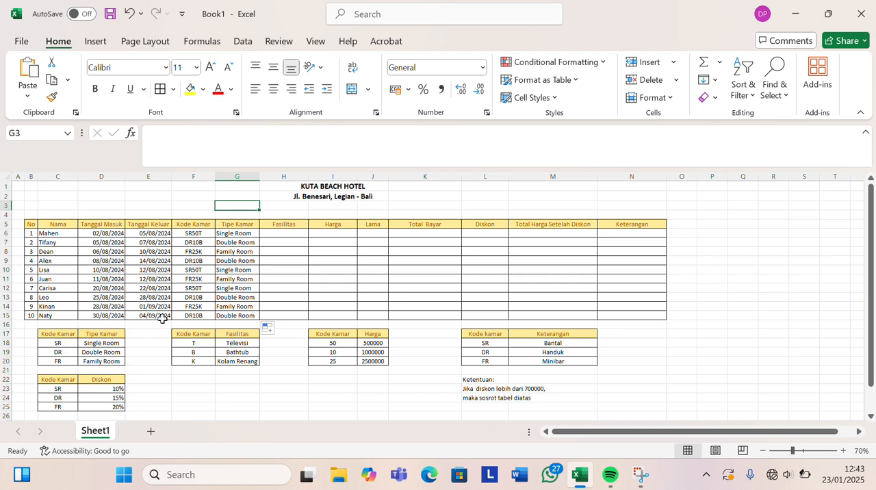
Begin a VLOOKUP formula in H6 under Fasilitas, using RIGHT(F6;1) as the lookup value.
left_click(285, 234)
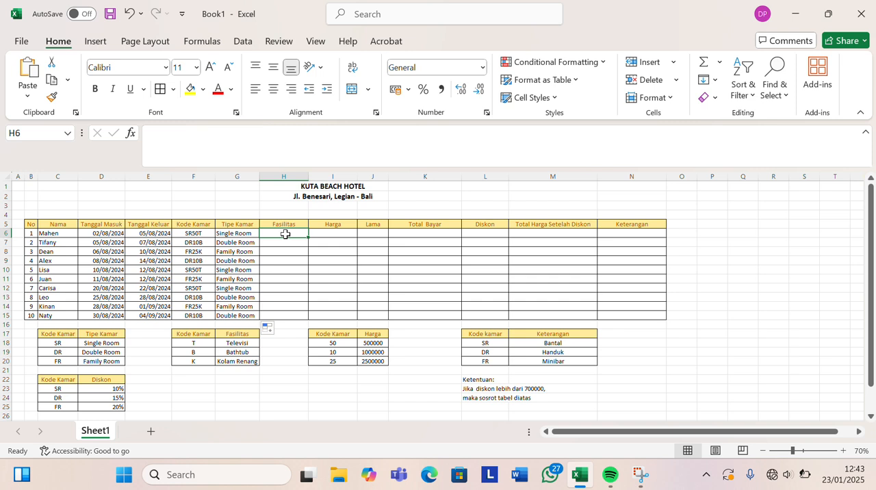
type("=")
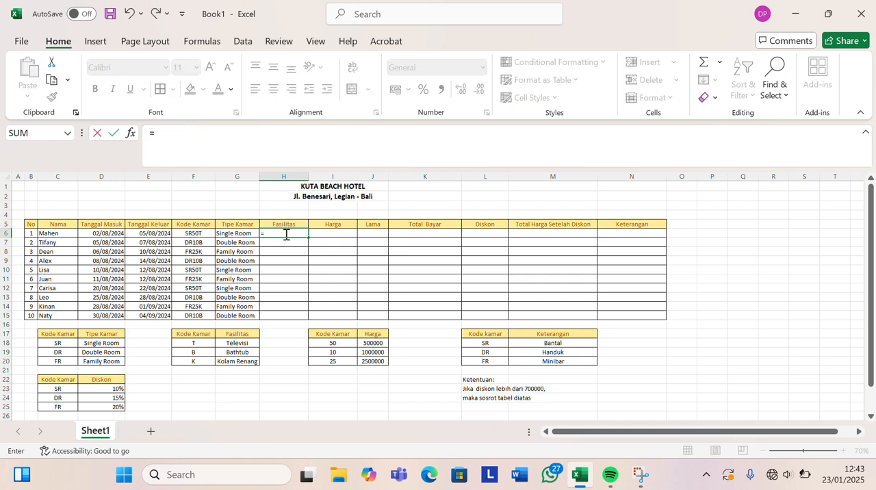
type("VLOO")
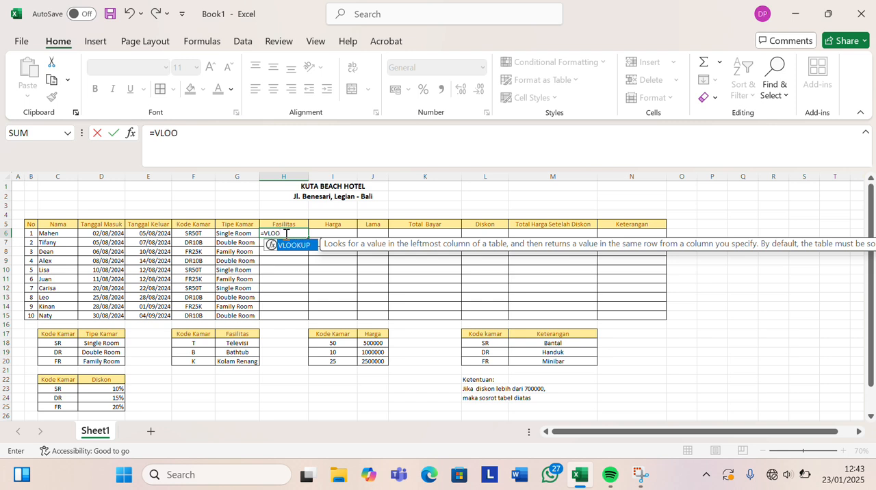
type("KUP(")
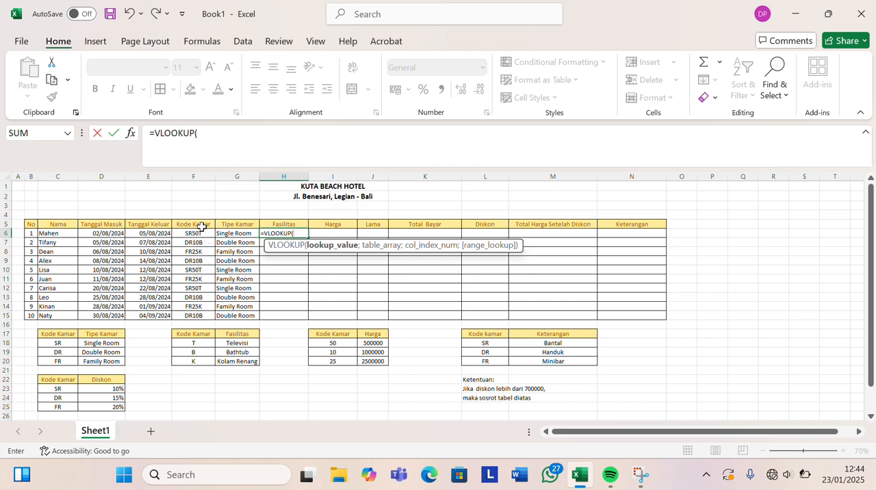
type("R")
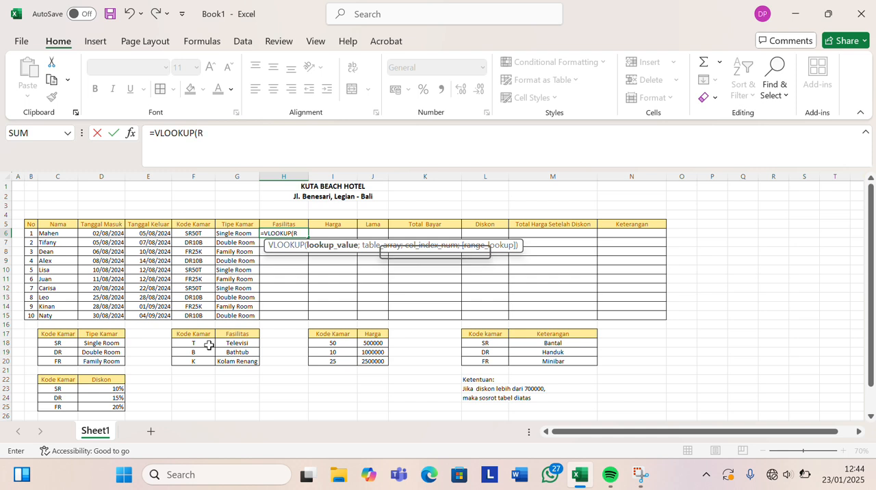
type("IGH")
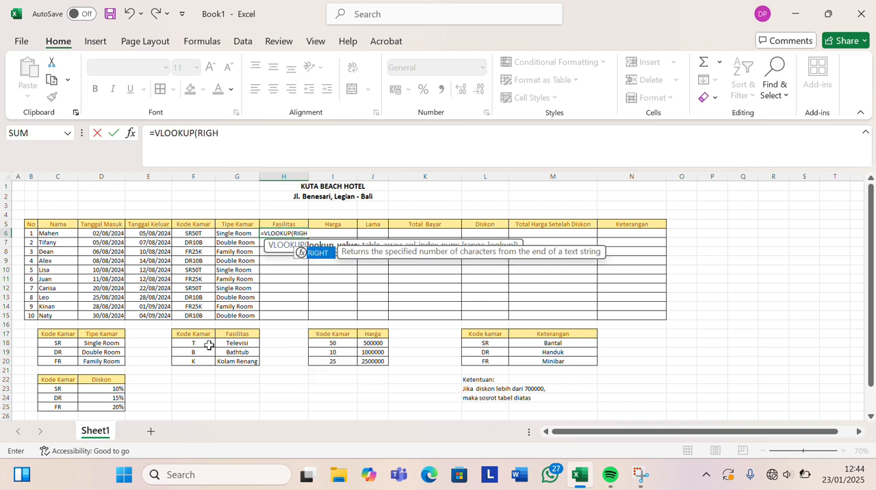
type("T(")
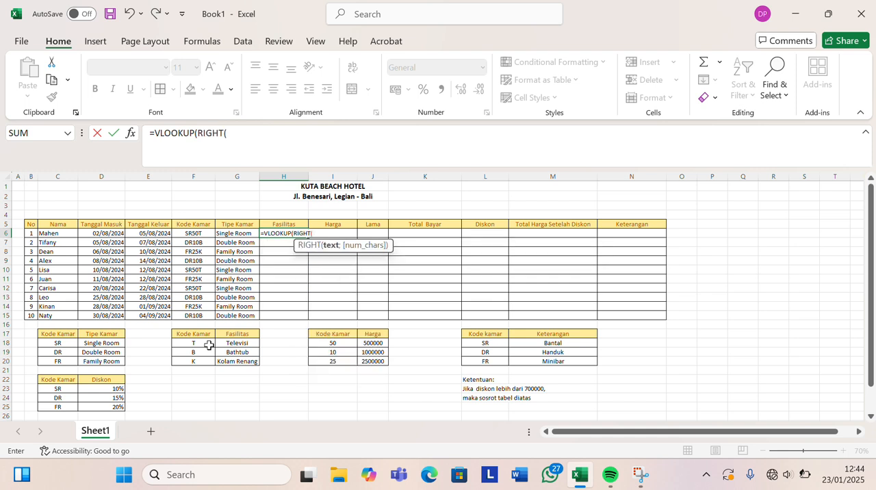
left_click(208, 235)
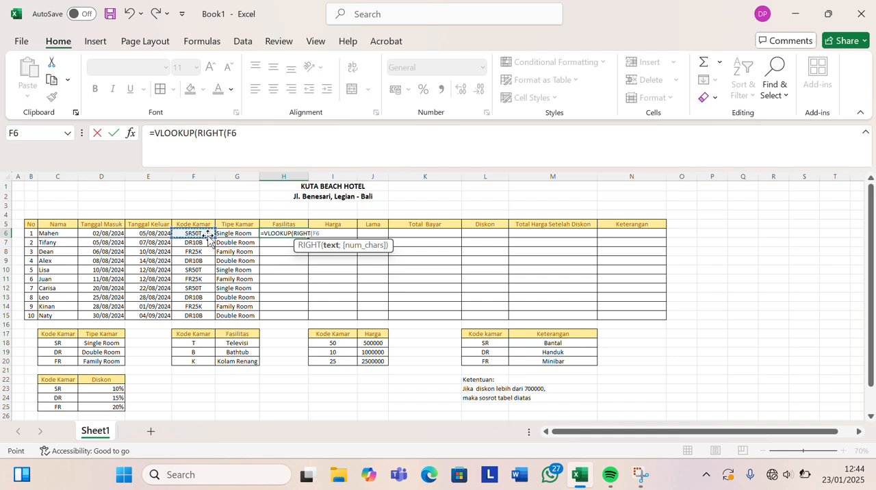
type(";")
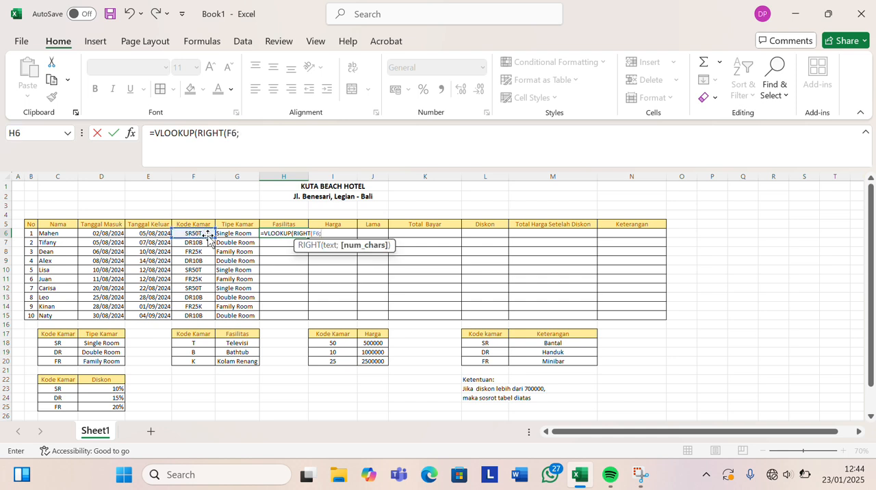
left_click(248, 133)
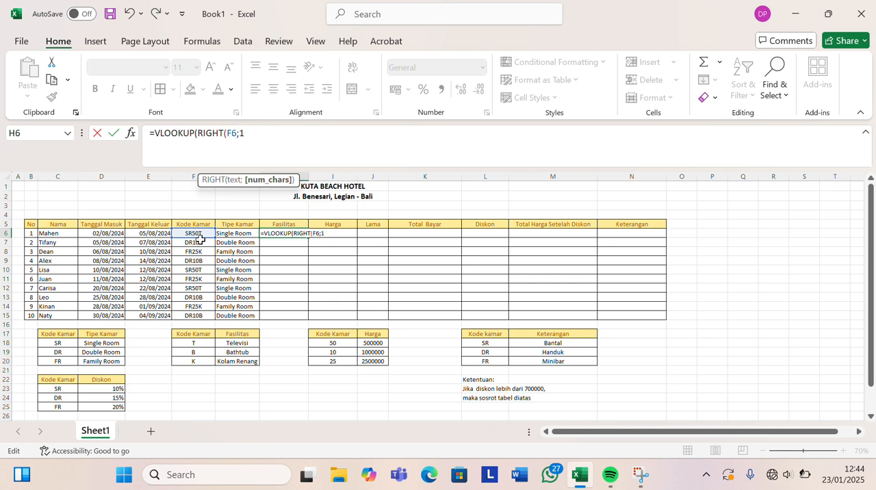
type(")")
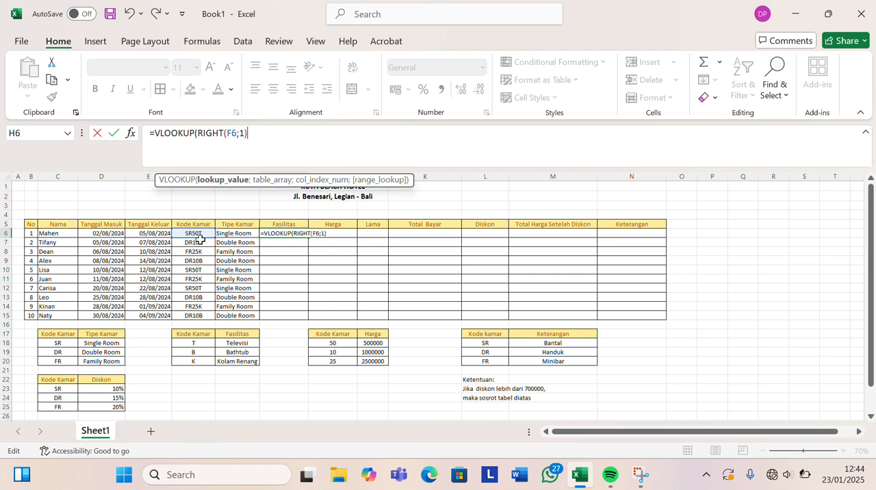
type(";")
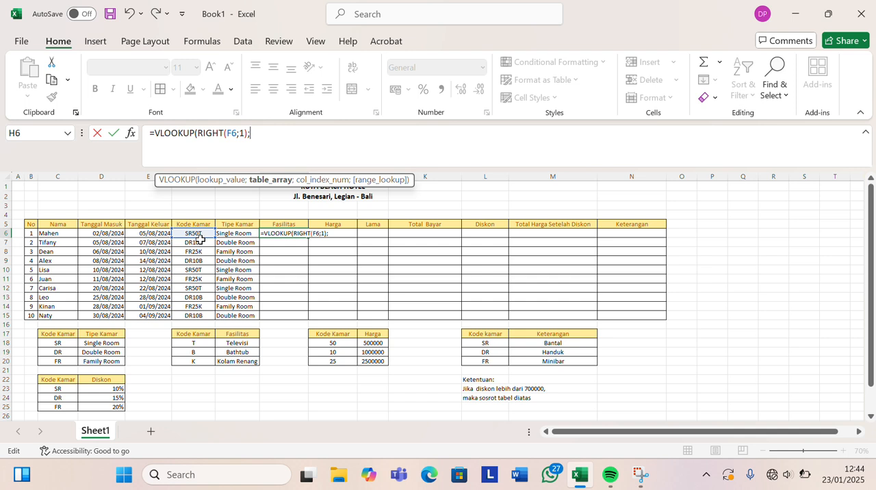
Complete the H6 formula with the absolute table range $F$17:$G$20, column index 2 and FALSE for an exact match.
left_click_drag(184, 336, 223, 361)
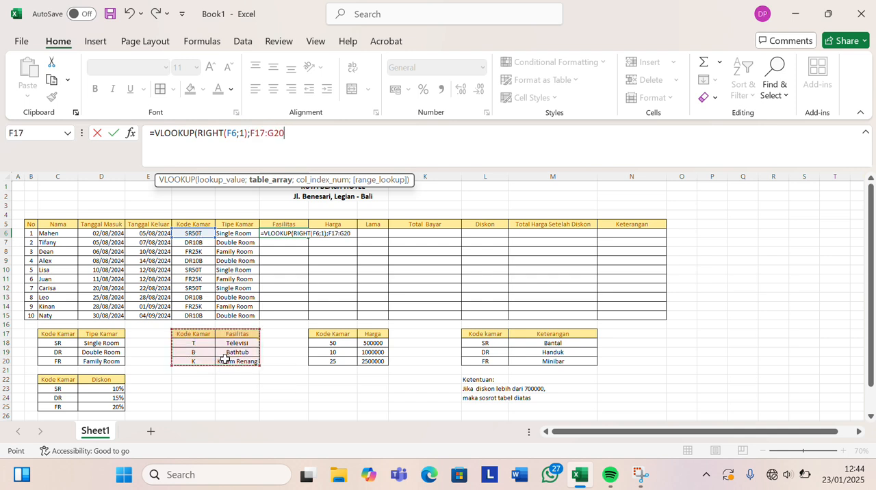
key("F4")
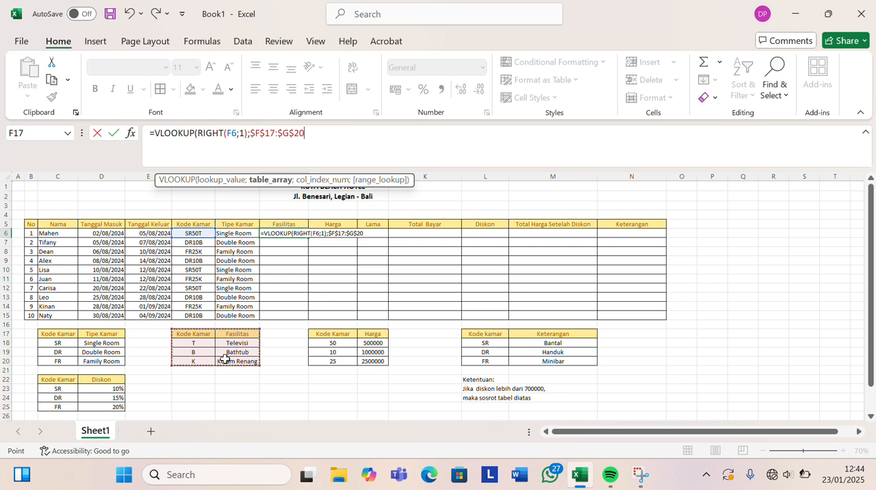
type(";")
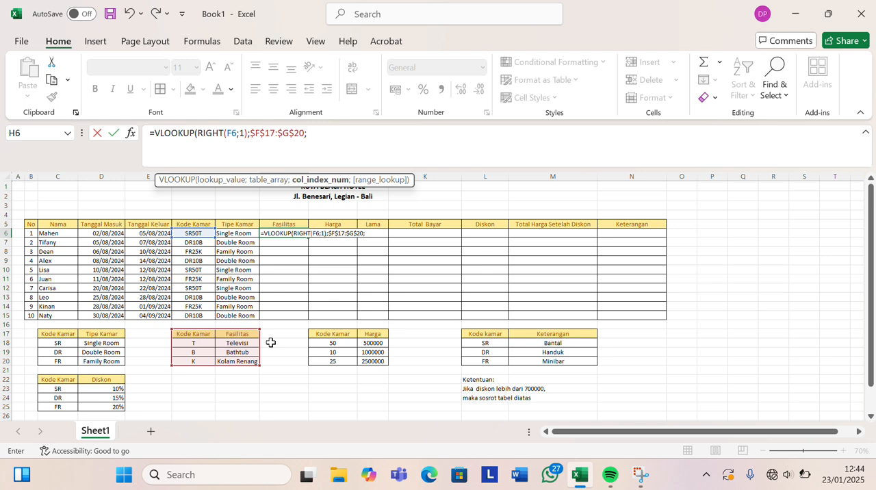
type("2;FAL")
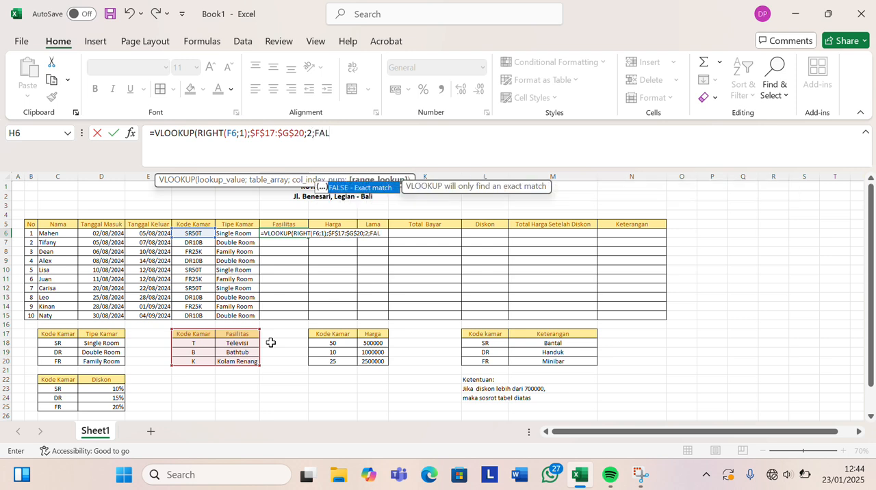
type("SE)")
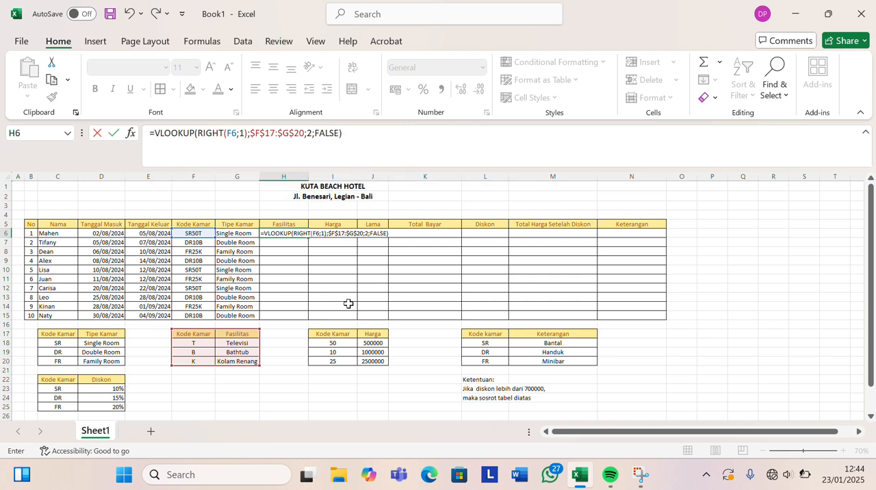
key("Return")
Fill the H6 formula down the Fasilitas column through H15.
left_click(299, 232)
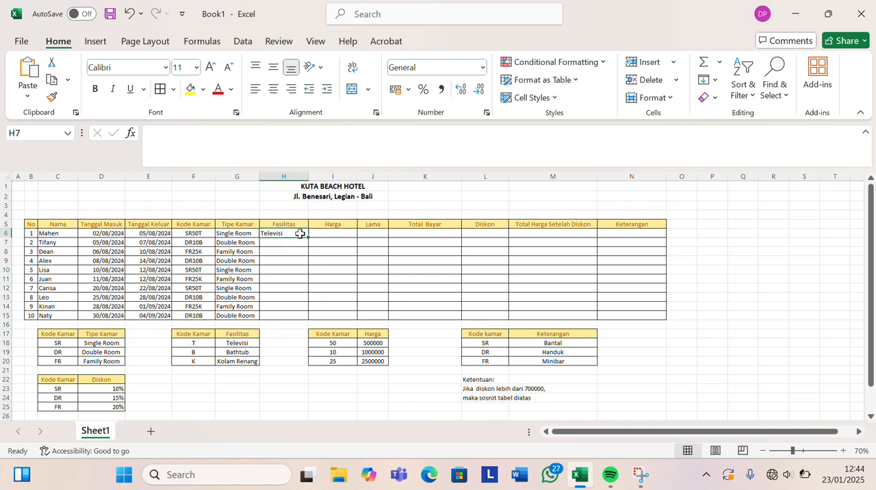
double_click(308, 237)
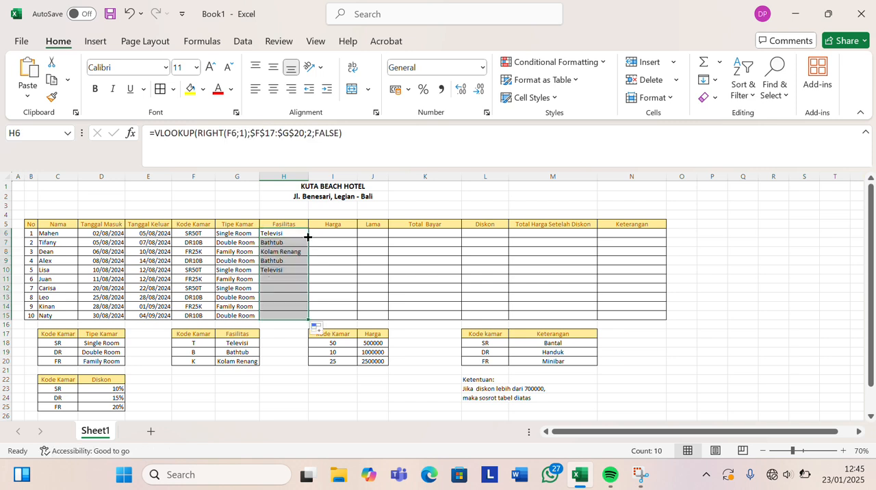
left_click(289, 376)
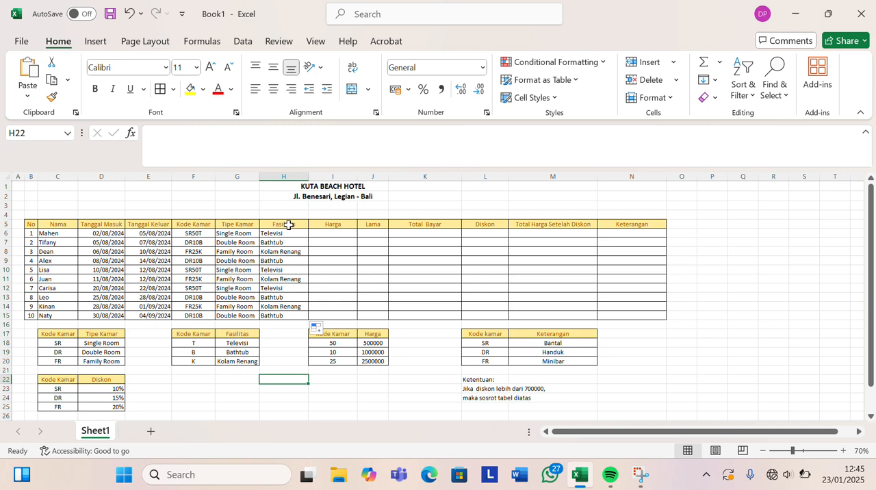
Begin a VLOOKUP formula in I6 under Harga, opening a VALUE function for the lookup value.
left_click(336, 234)
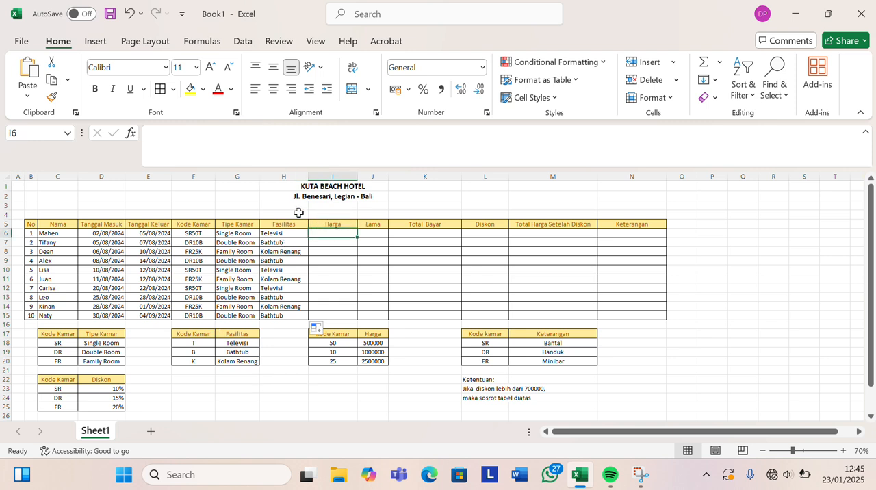
left_click(190, 140)
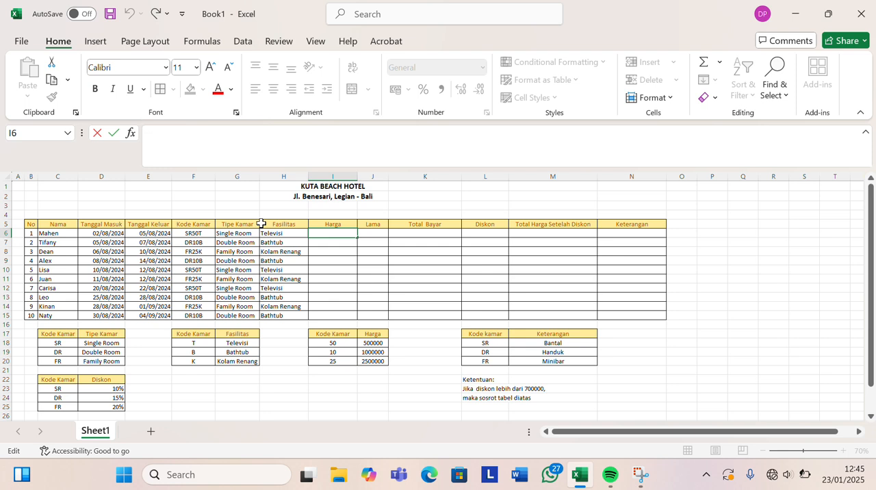
type("=VLOOKUP")
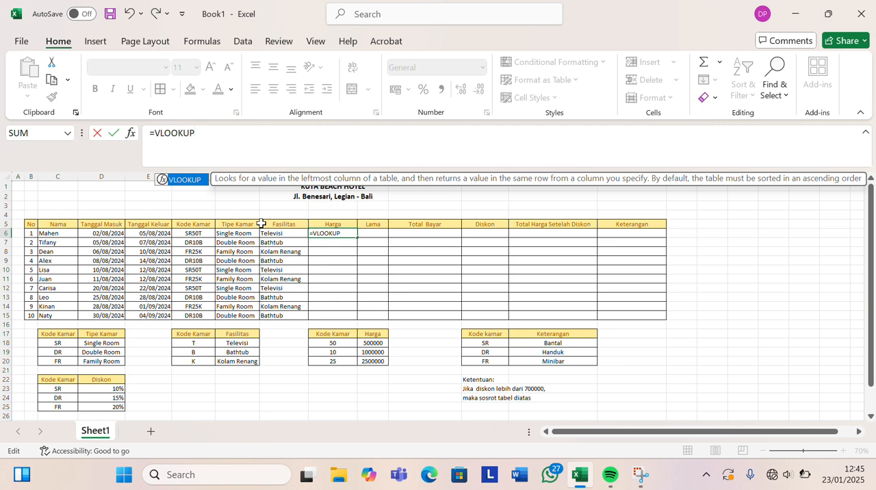
type("(")
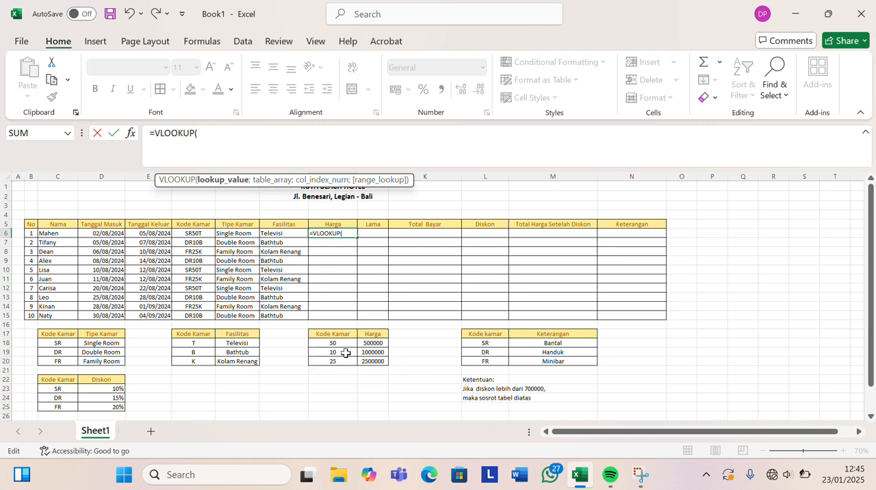
type("V")
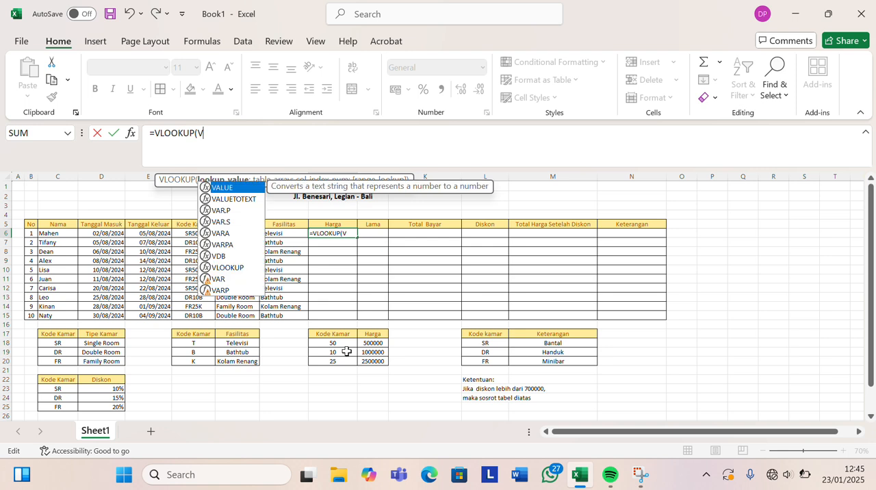
type("ALUE")
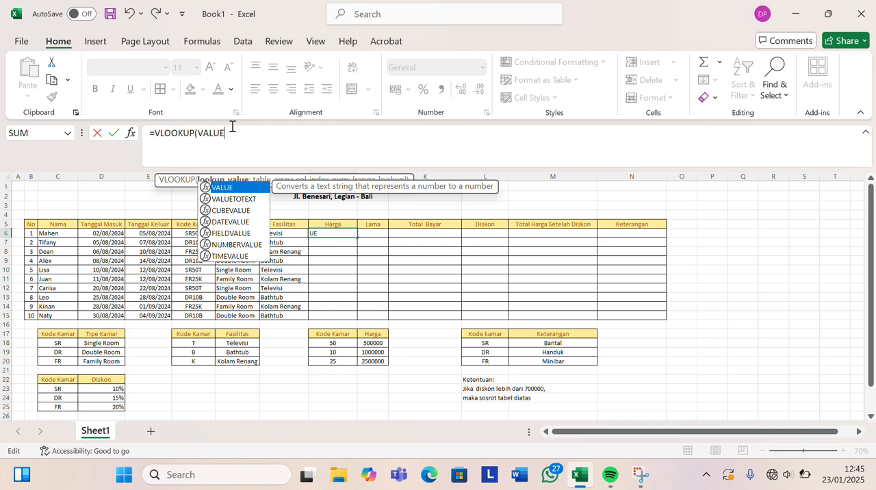
type("(")
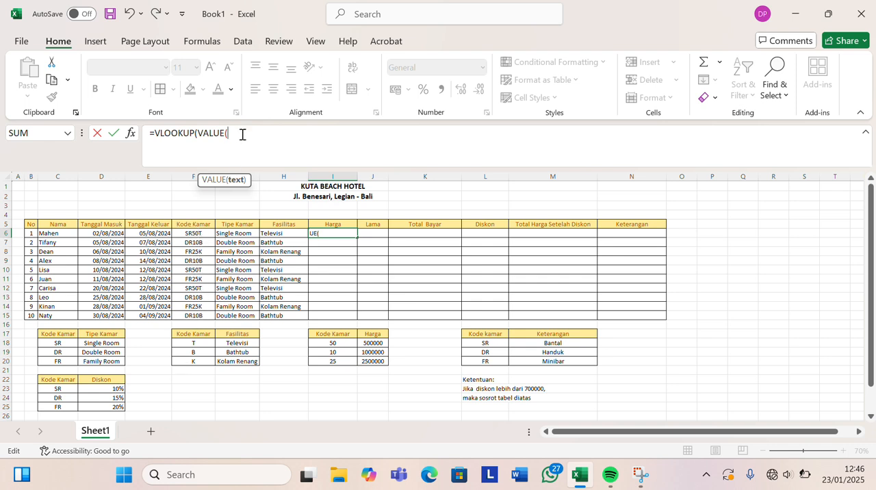
Nest MID(F6;3;2) inside the VALUE function to finish the lookup value of the I6 formula.
type("MID")
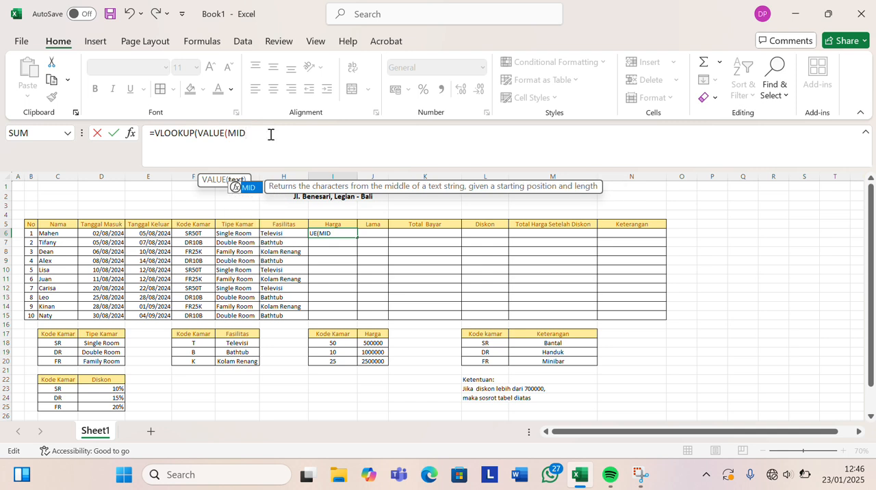
type("(")
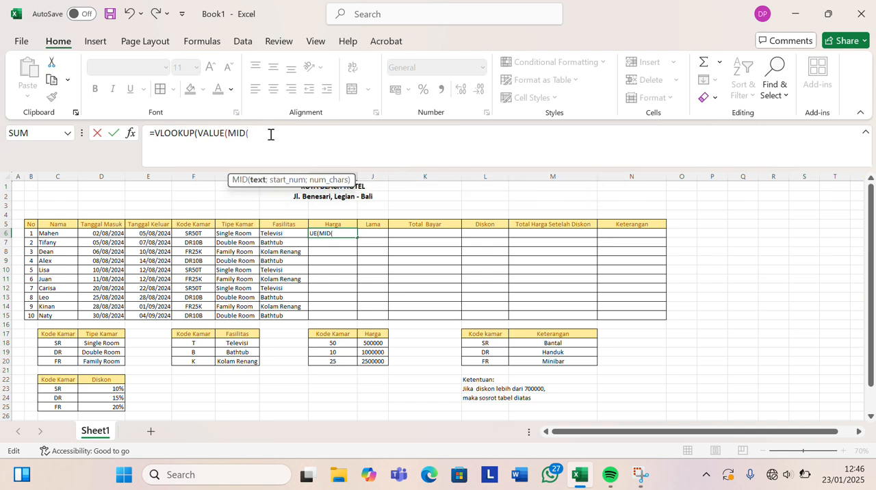
left_click(180, 233)
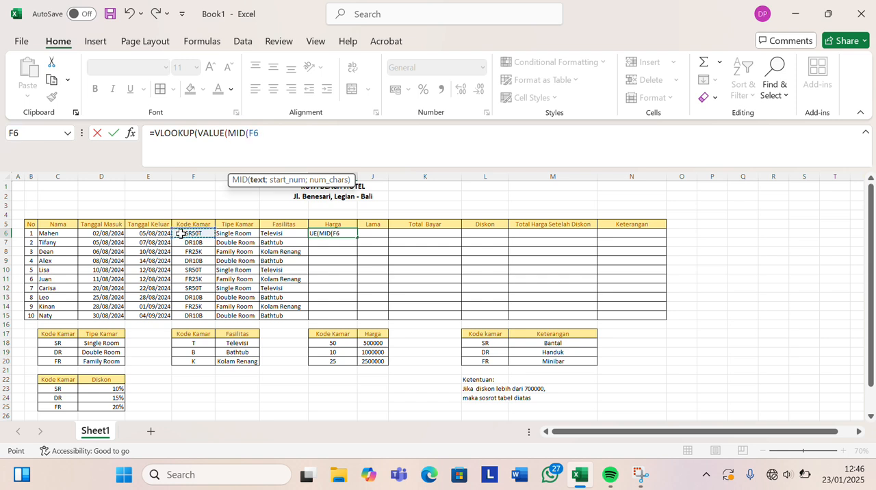
type(";")
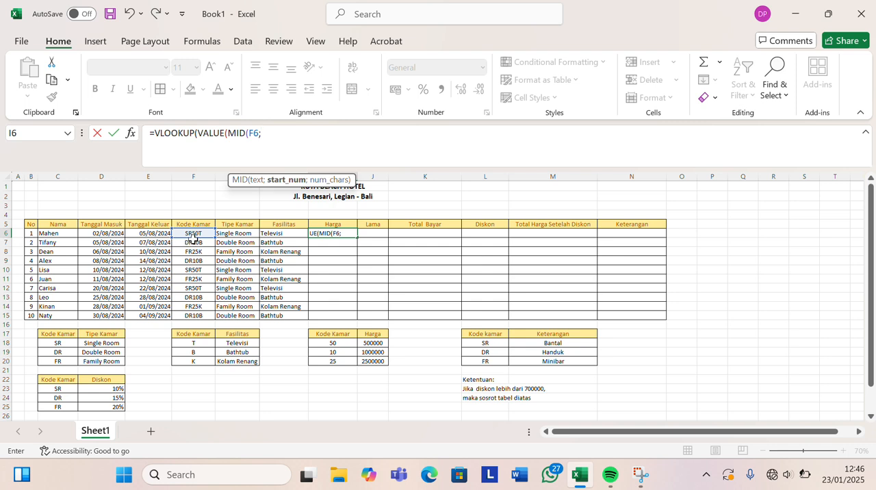
type("3;2")
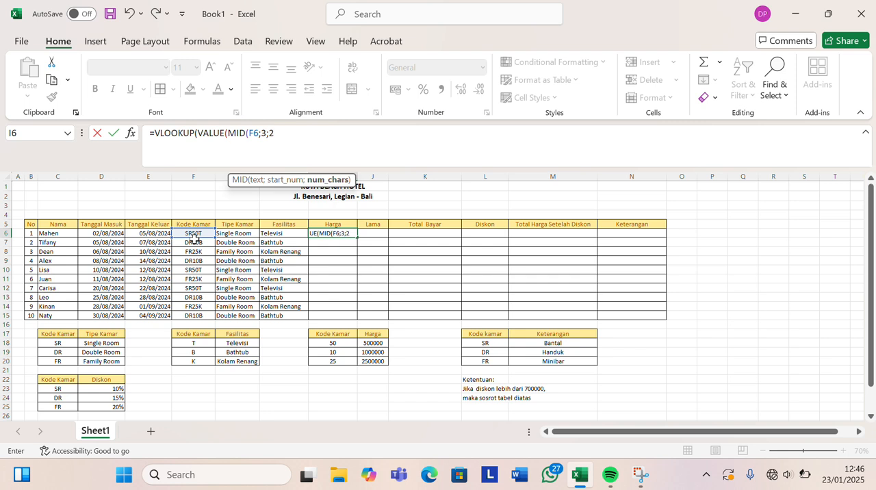
type(")")
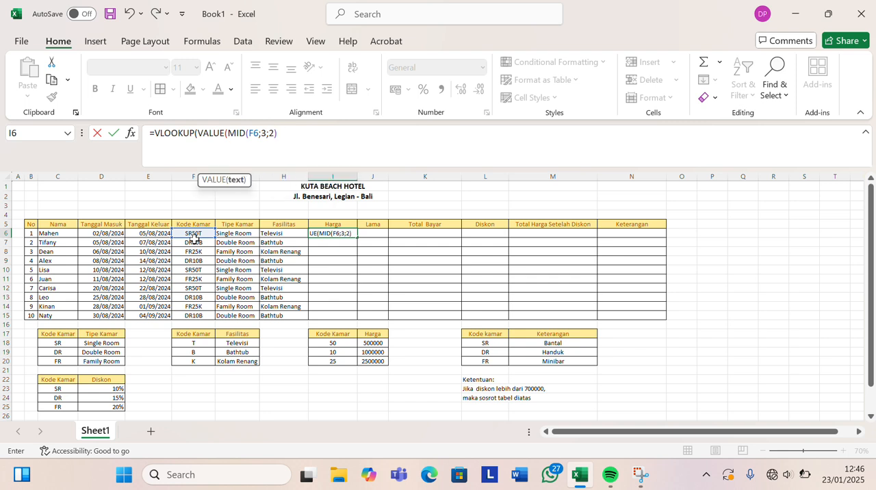
type(")")
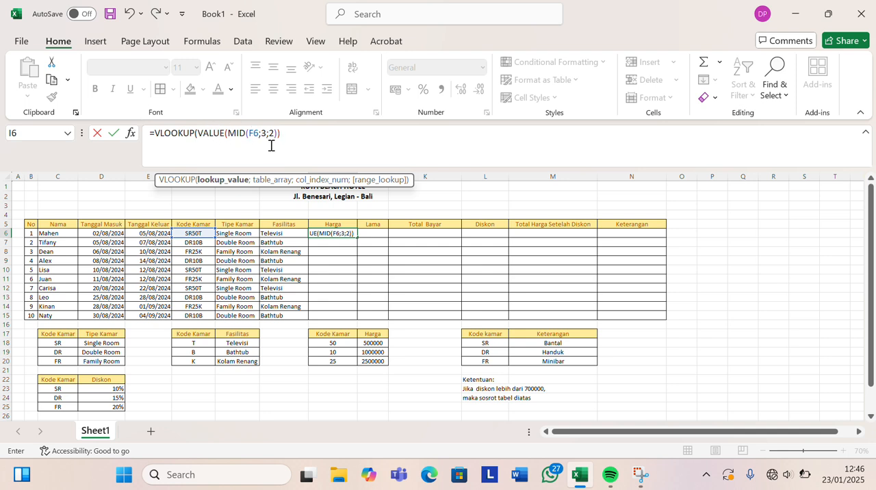
type(";")
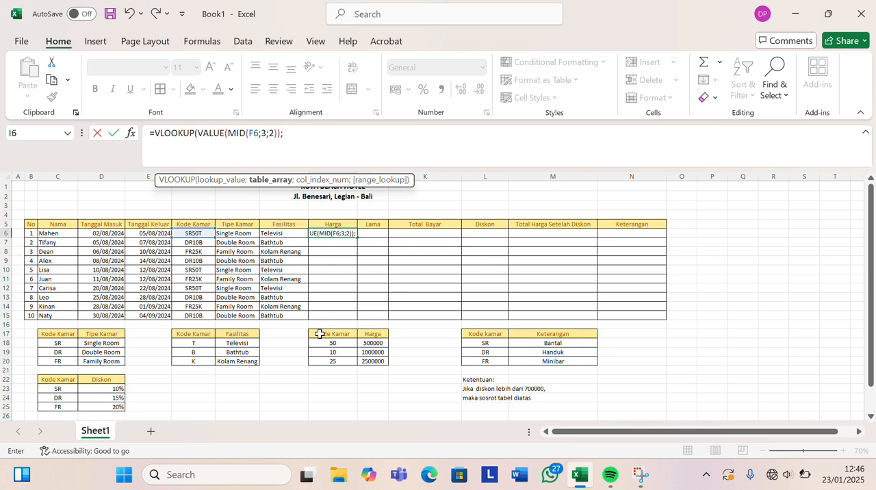
Complete the I6 formula with the absolute table range $I$17:$J$20, column index 2 and FALSE for an exact match.
left_click_drag(320, 334, 364, 368)
key("F4")
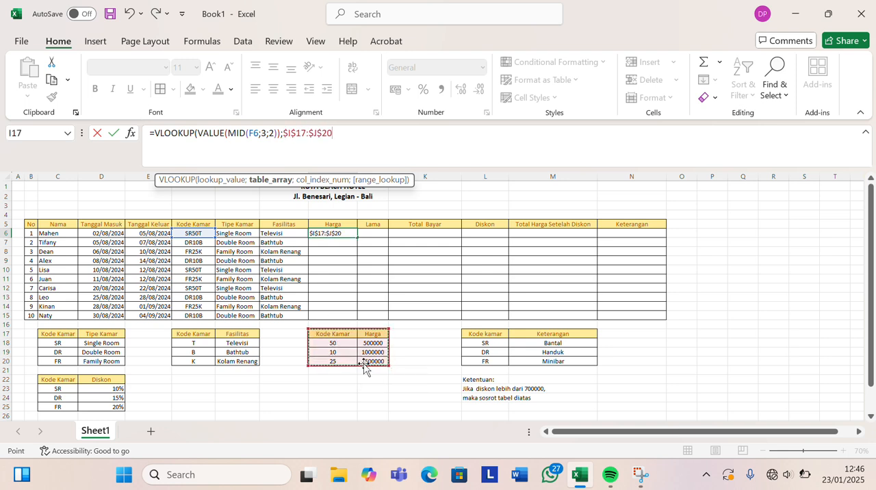
type(";")
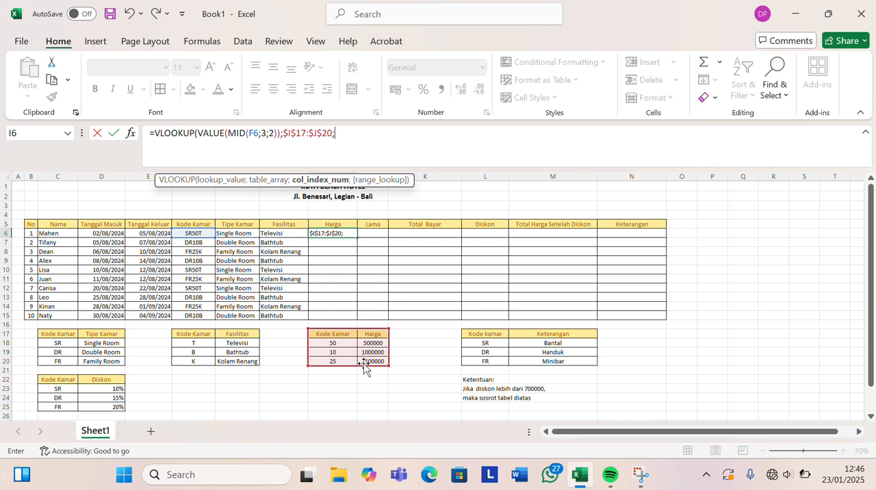
type("2;")
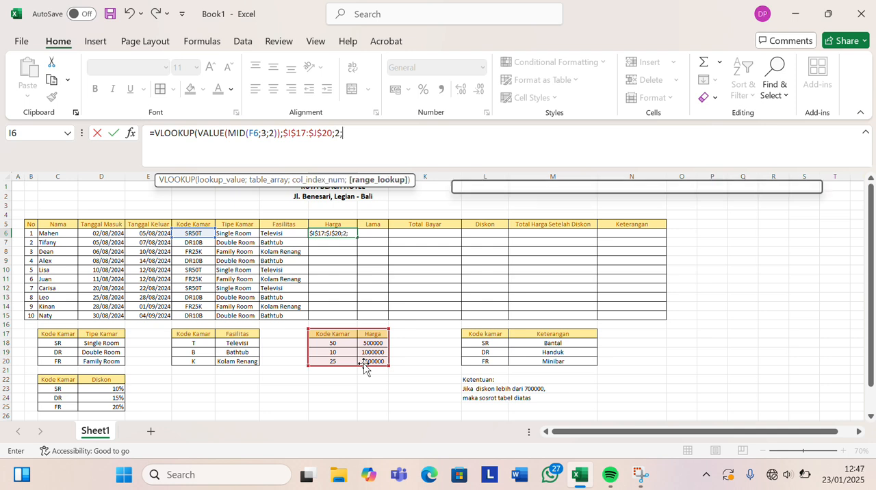
type("FALSE")
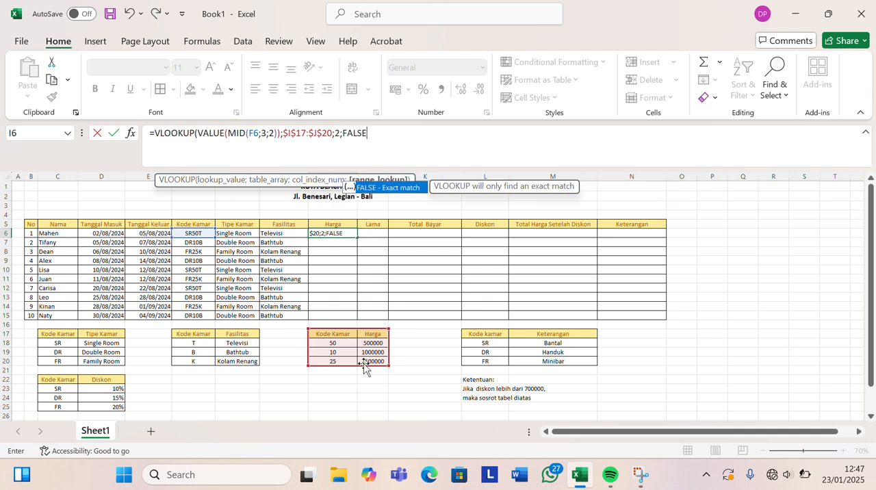
type(")")
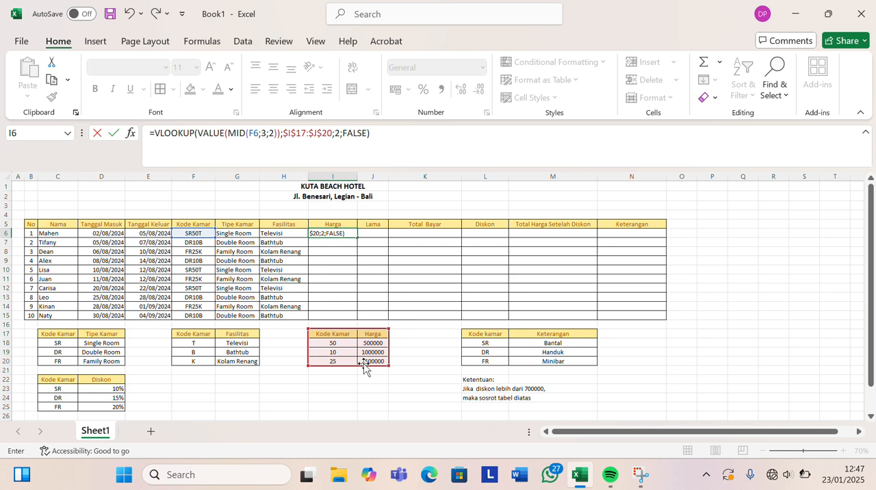
key("Return")
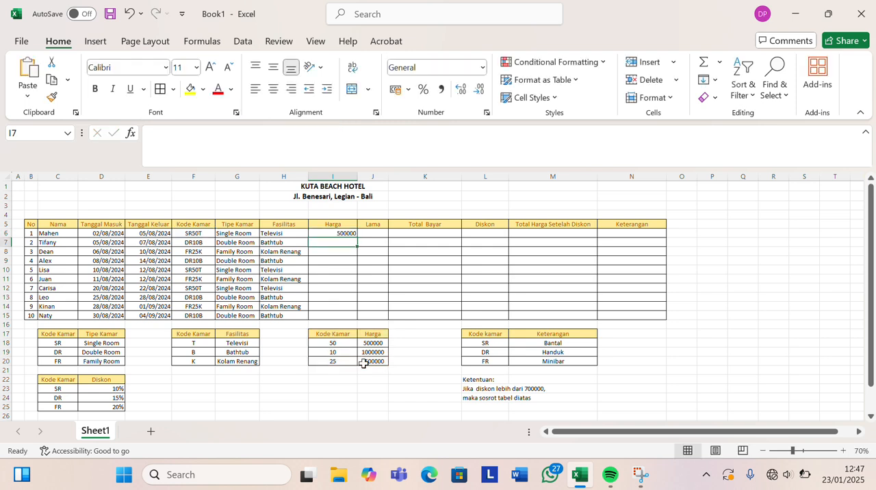
Fill the I6 formula down the Harga column through I15.
left_click(329, 235)
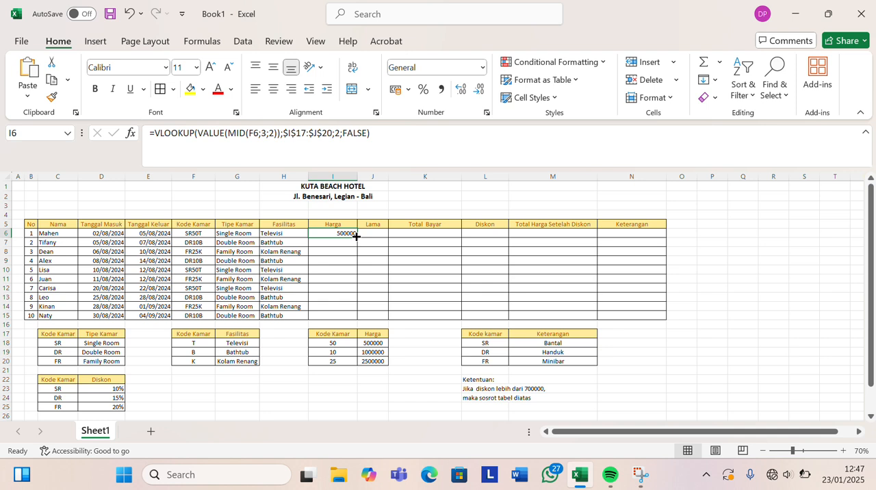
double_click(356, 236)
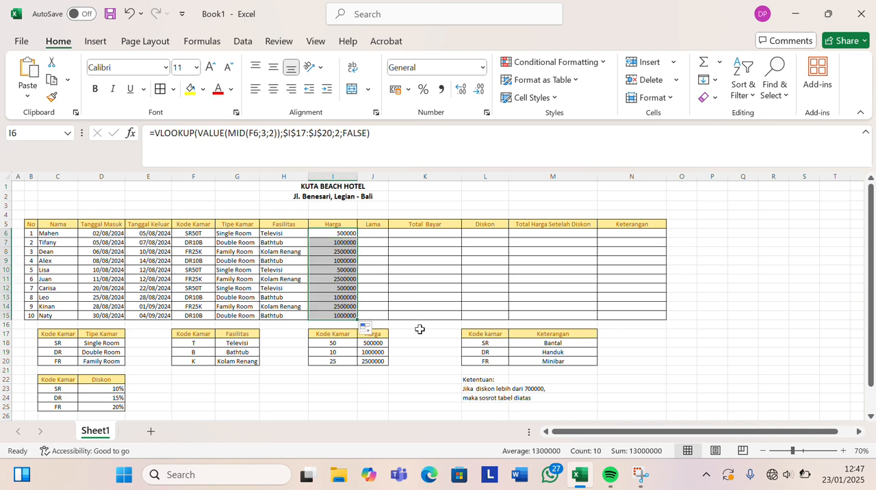
left_click(429, 361)
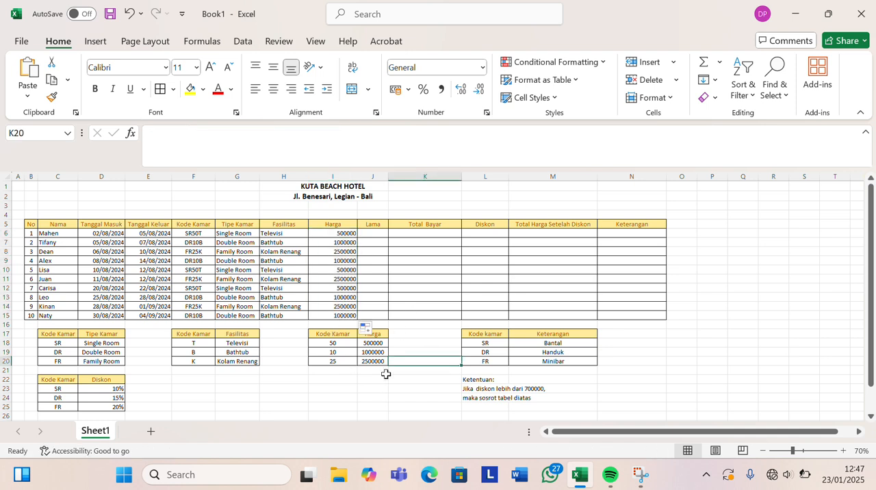
Enter the formula =E6-D6 in J6 under Lama to compute the length of stay.
left_click(373, 234)
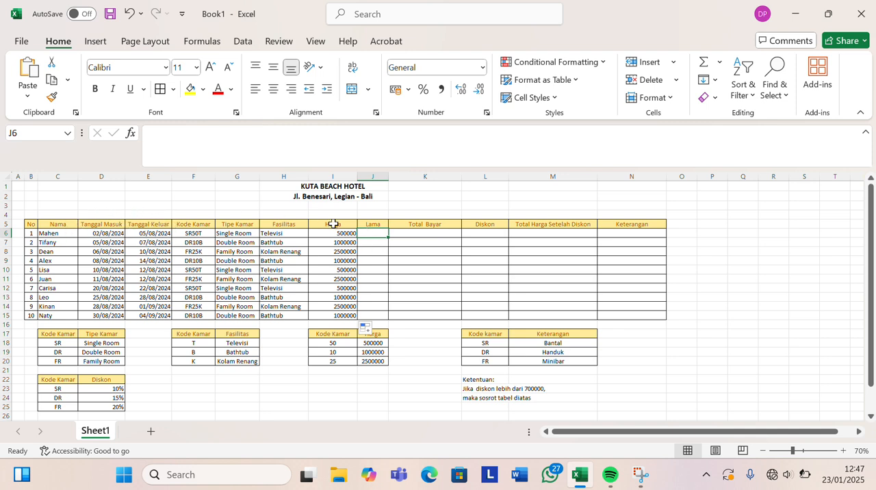
left_click(255, 159)
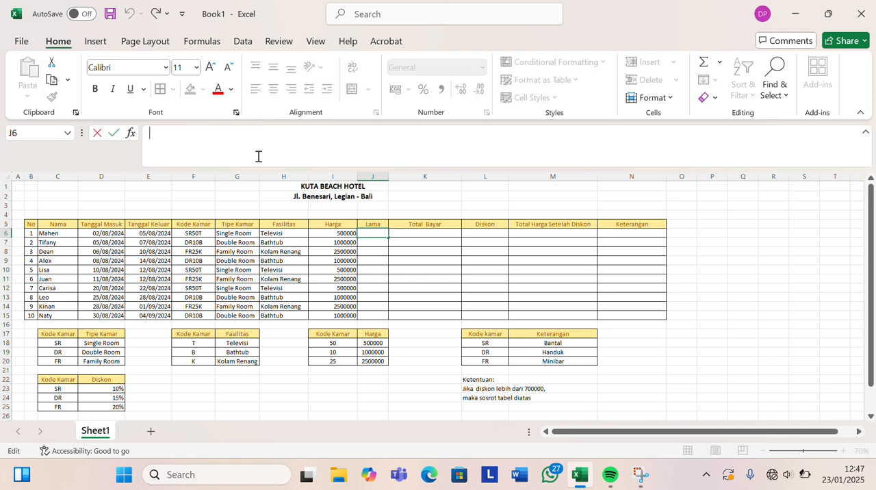
type("=")
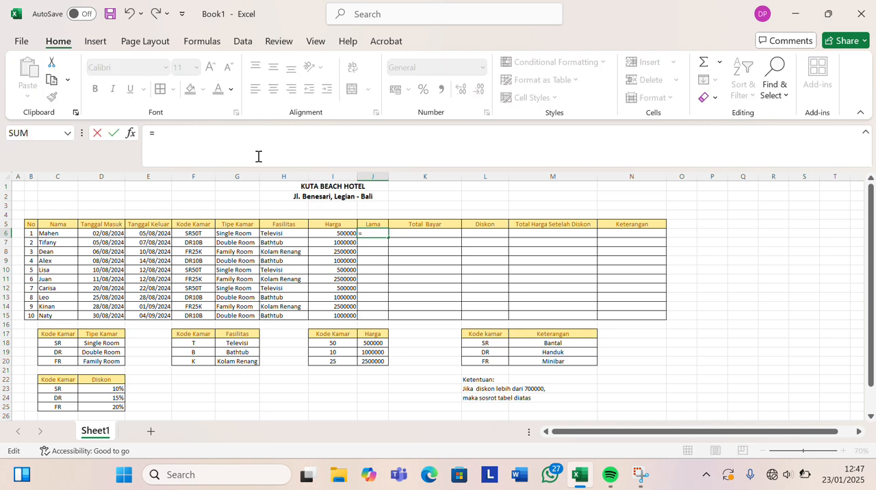
left_click(133, 233)
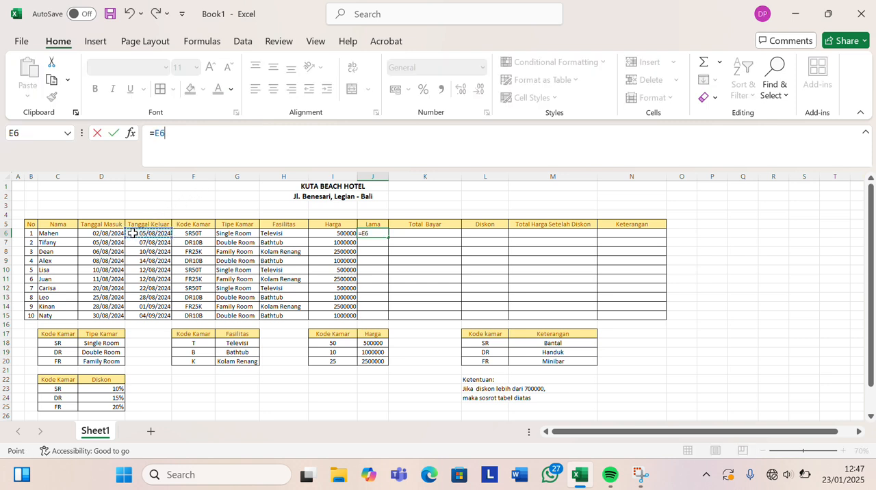
type("-")
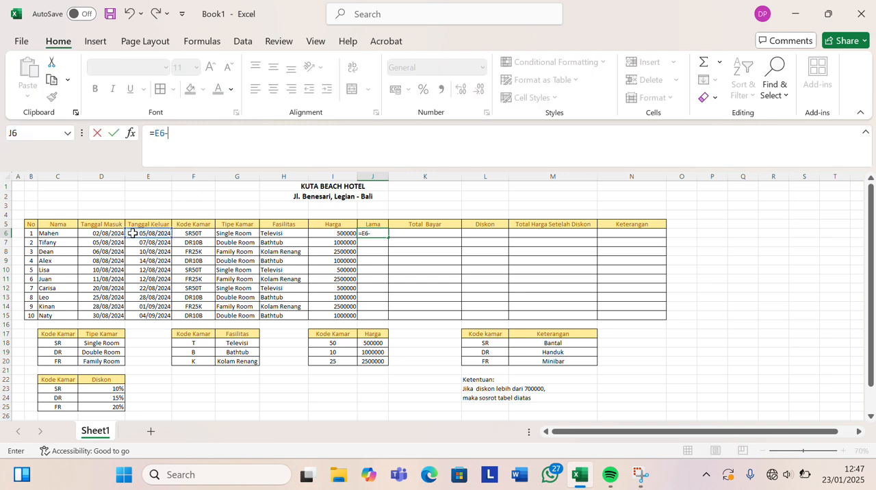
left_click(91, 234)
key("Return")
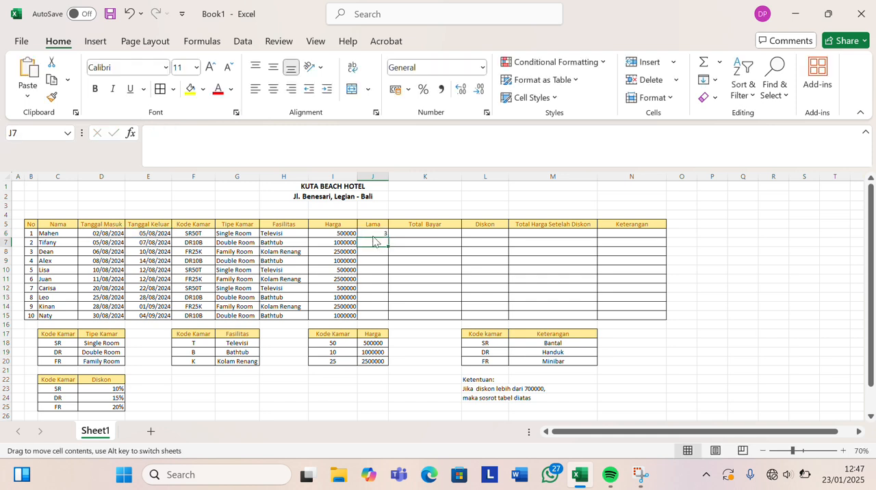
Fill the J6 formula down the Lama column through J15.
left_click(376, 234)
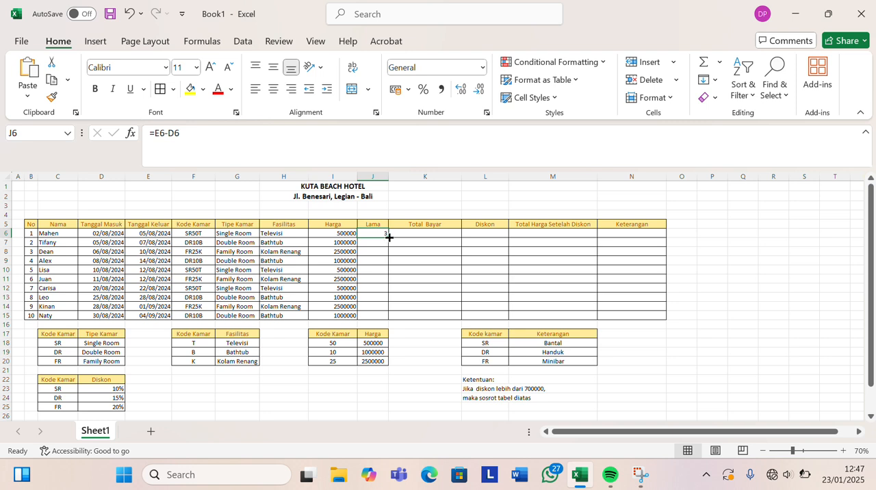
double_click(388, 236)
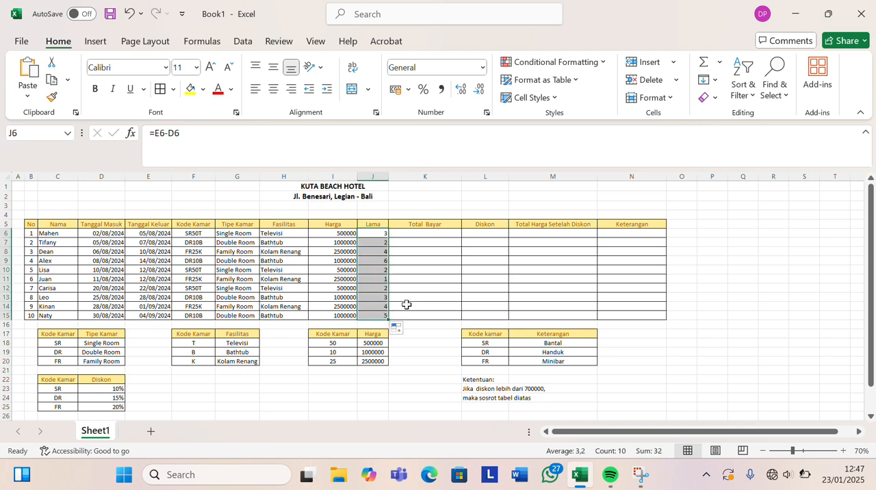
left_click(411, 356)
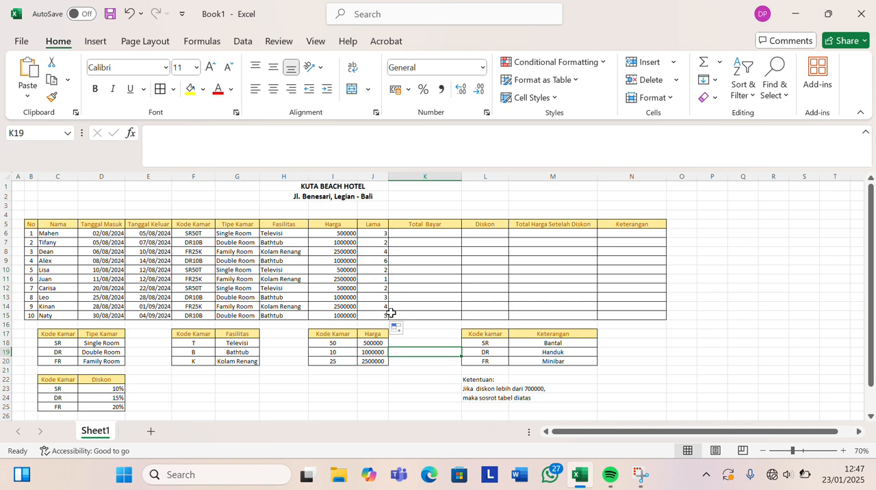
Enter the formula =I6*J6 in K6 under Total Bayar to multiply price by length of stay.
left_click(407, 233)
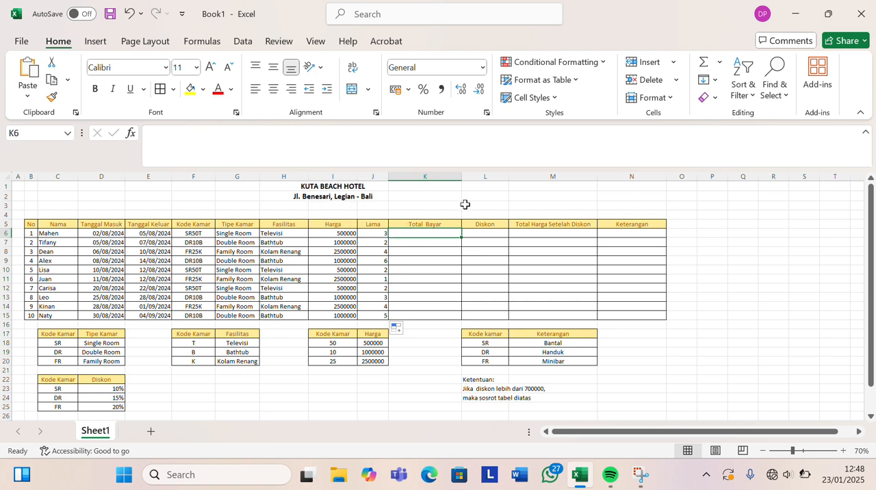
double_click(437, 232)
type("=")
left_click(326, 233)
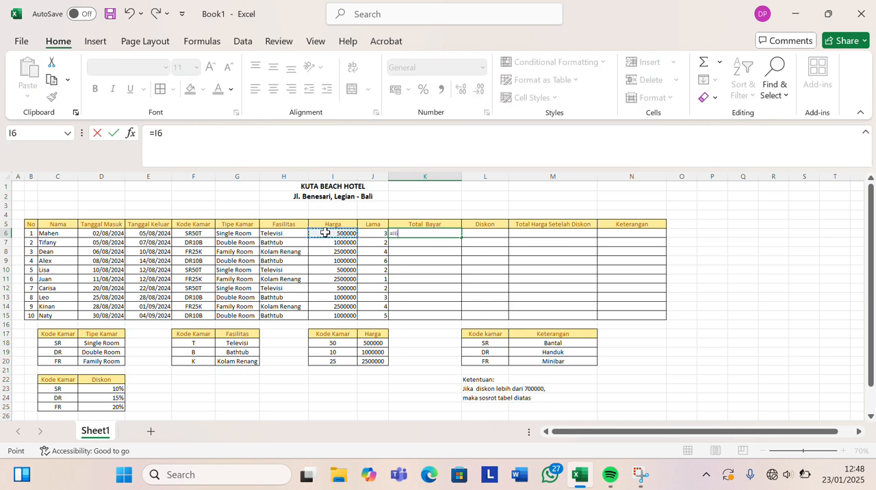
type("*")
left_click(365, 233)
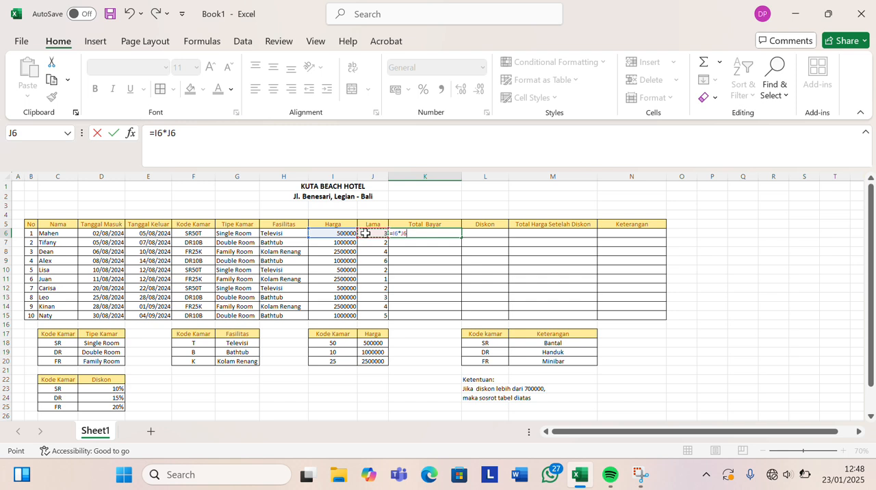
key("Return")
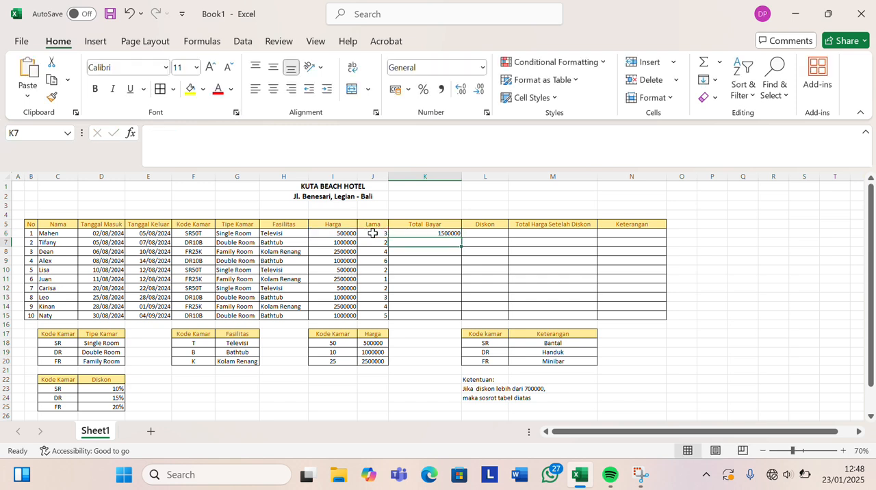
Fill the K6 formula down the Total Bayar column through K15.
left_click(412, 233)
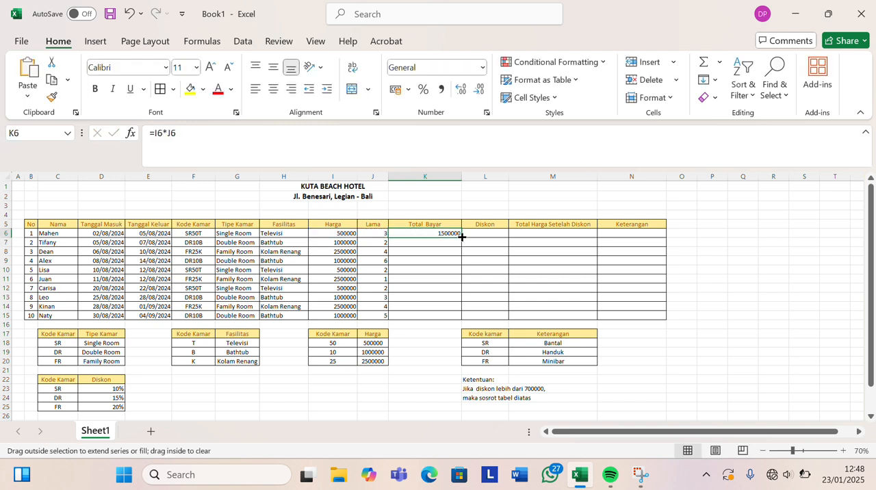
double_click(462, 237)
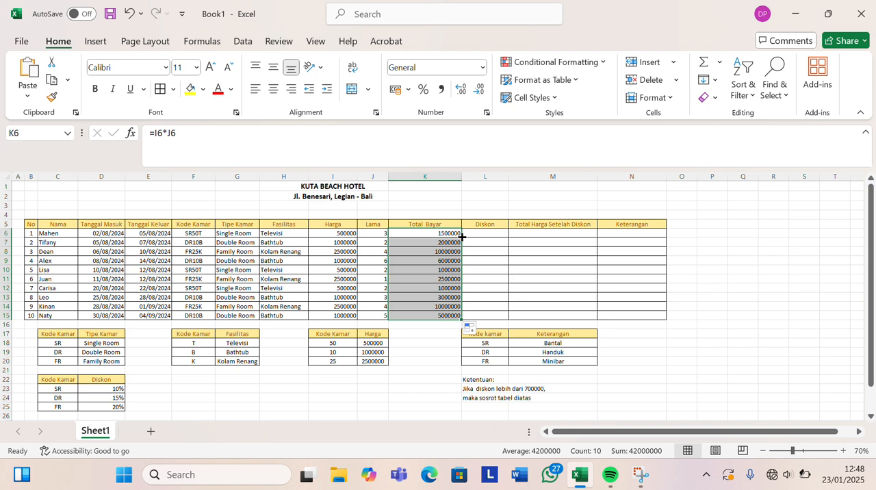
left_click(429, 196)
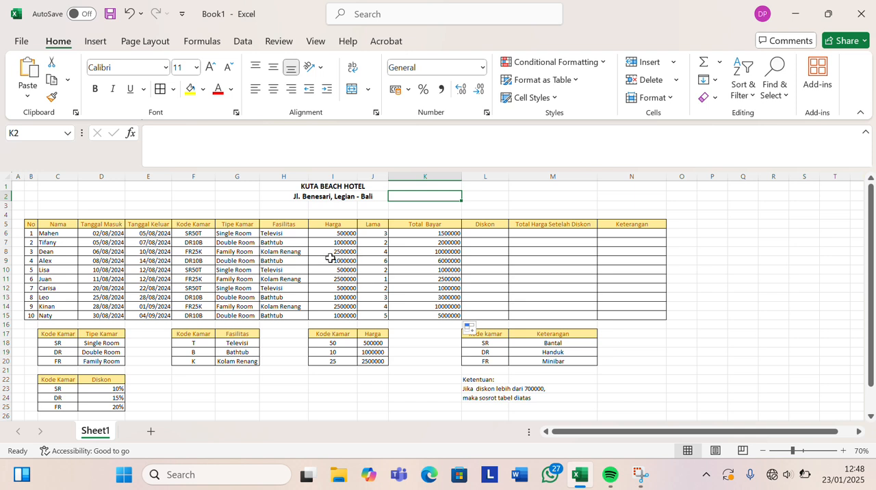
Begin an IF formula in L6 under Diskon with the logical test J6>5.
left_click(485, 236)
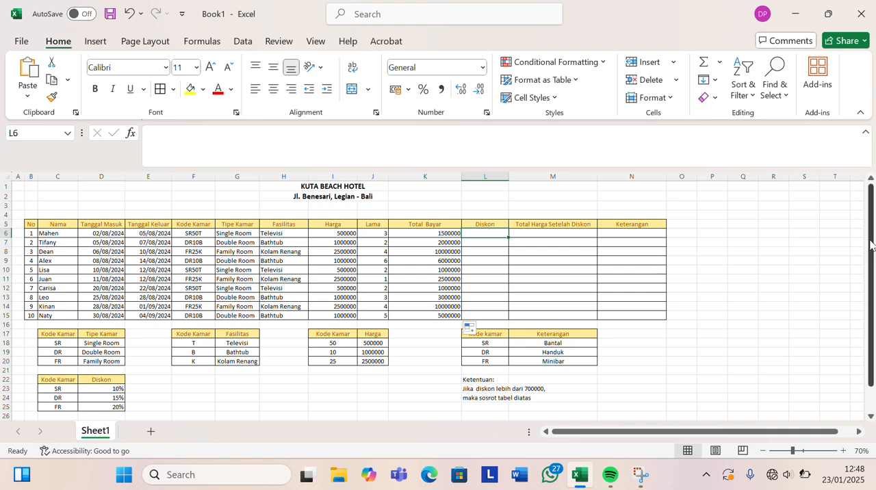
left_click_drag(871, 246, 871, 269)
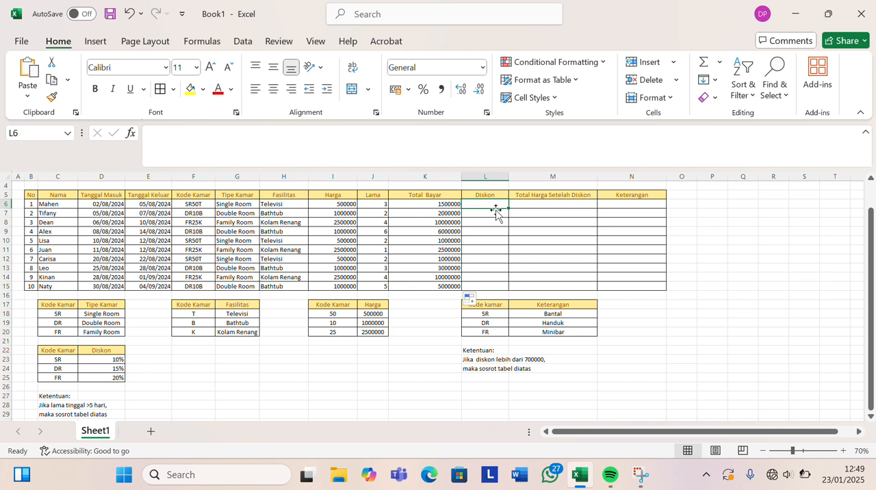
left_click(245, 145)
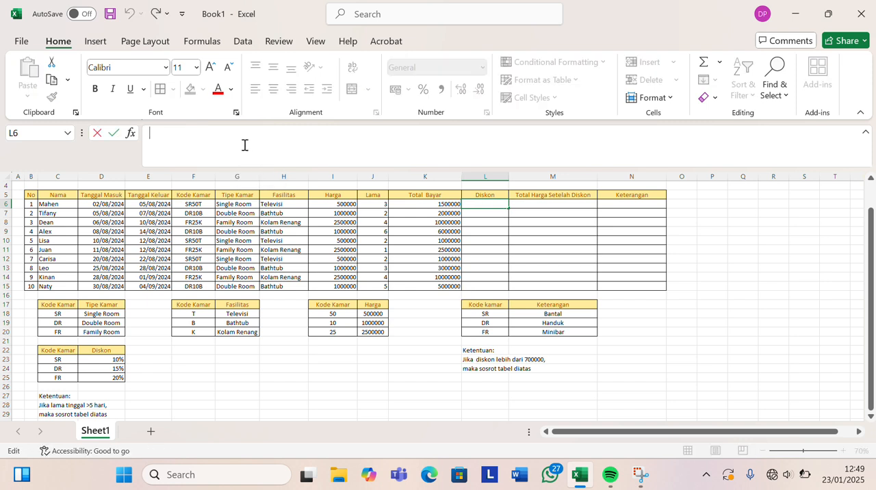
left_click(366, 16)
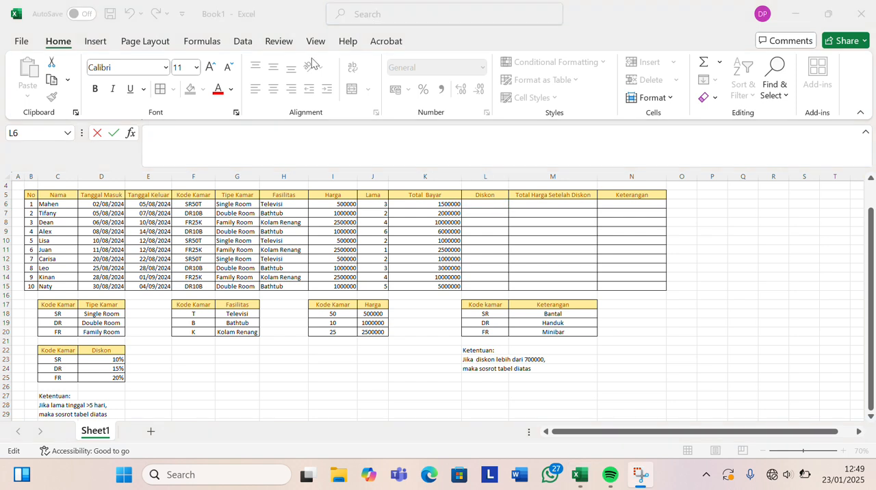
left_click(185, 138)
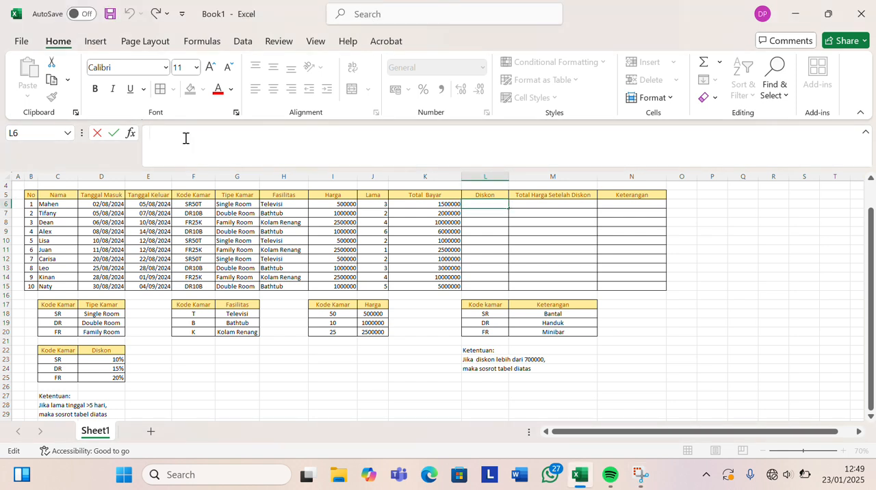
type("=")
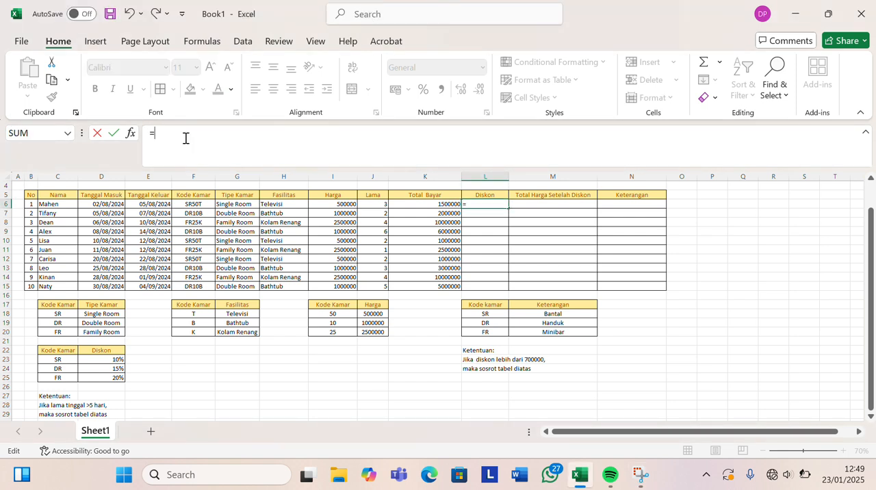
type("IF")
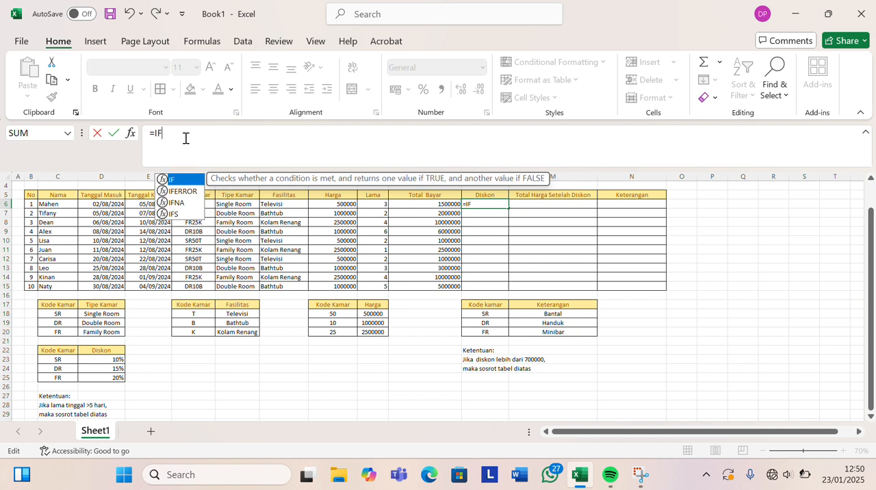
type("(")
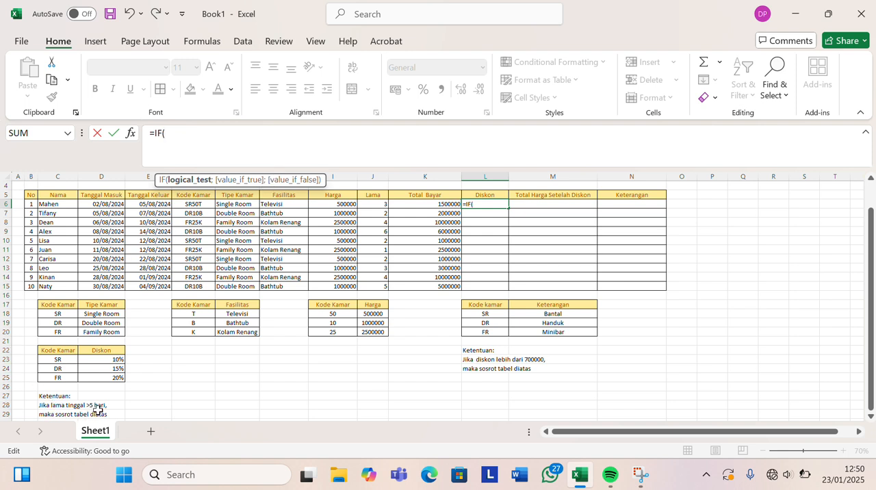
left_click(372, 204)
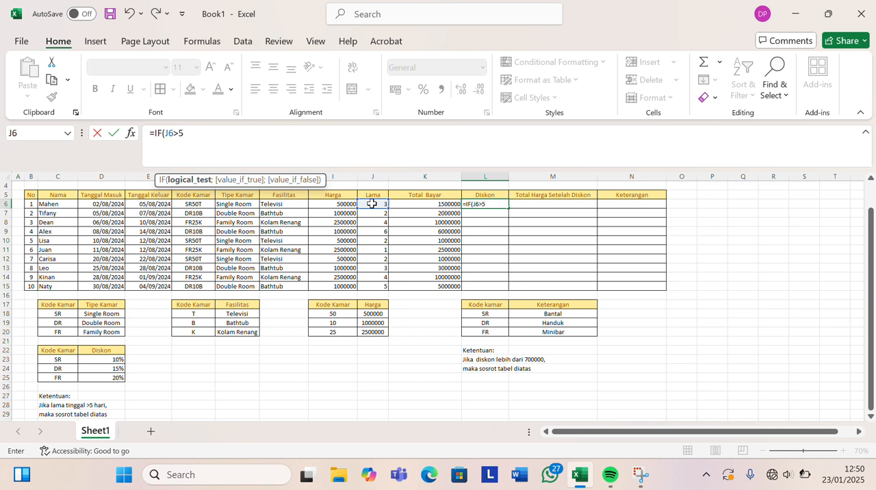
type("5;")
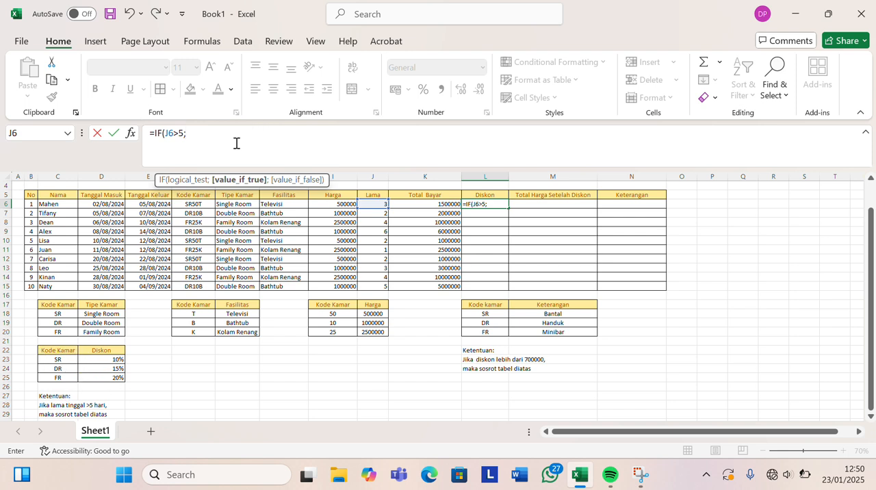
Nest a VLOOKUP as the value if true in the L6 formula, with LEFT(F6;2) as its lookup value.
type("VLOO")
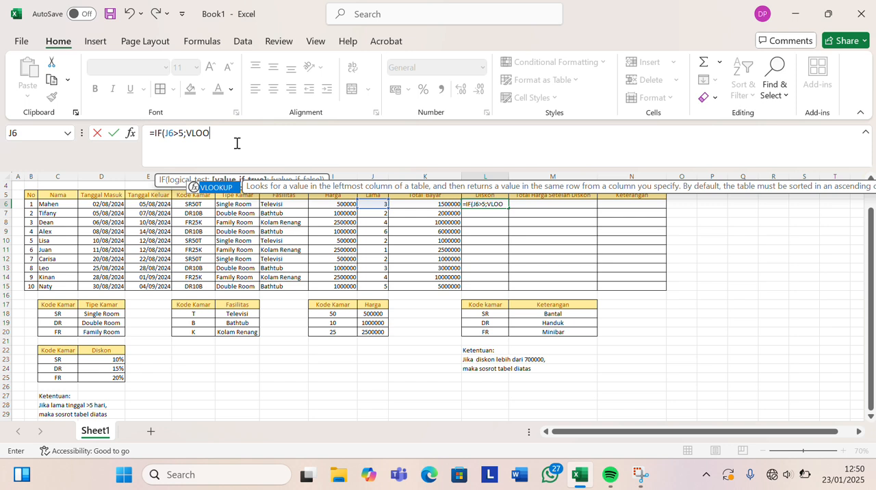
type("KUP(")
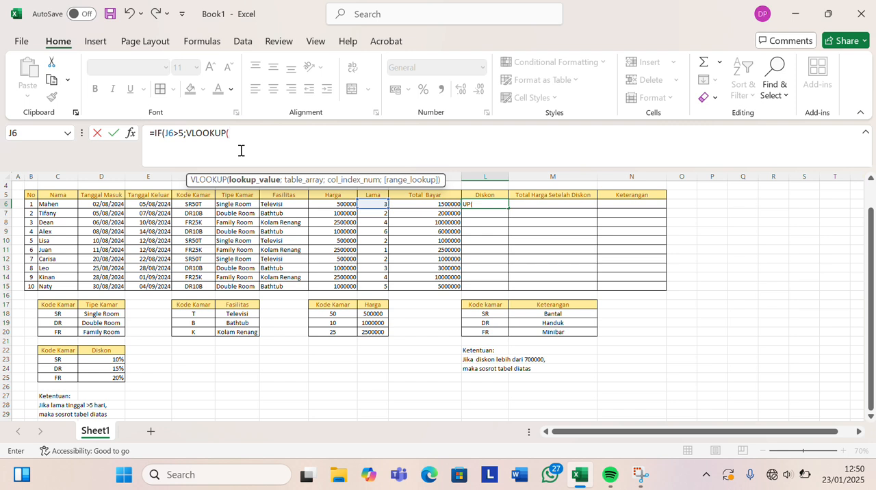
type("LEFT")
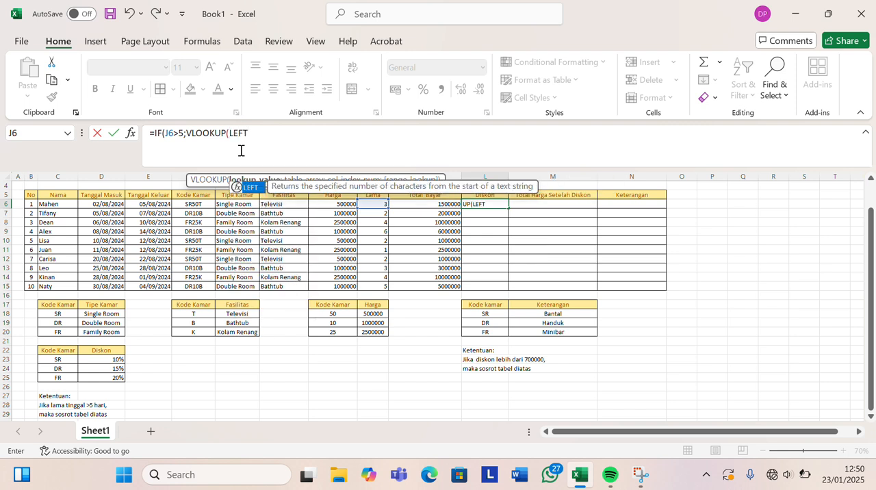
type("(")
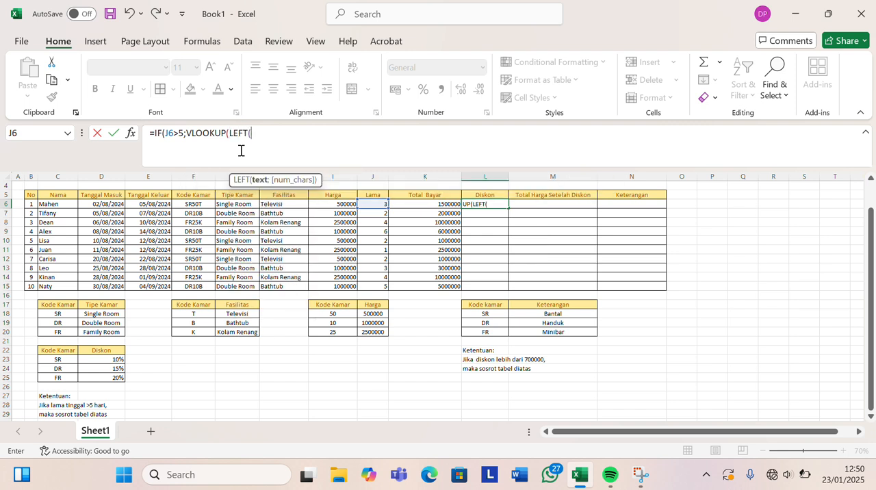
left_click(193, 205)
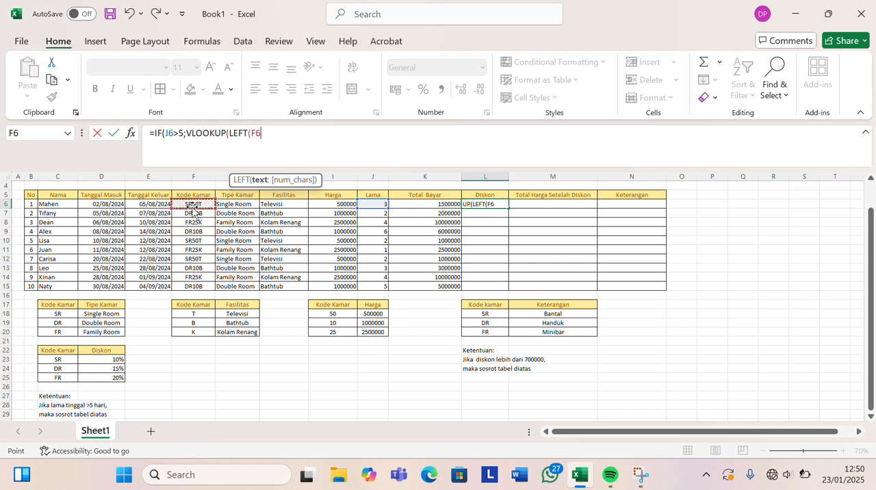
type(";")
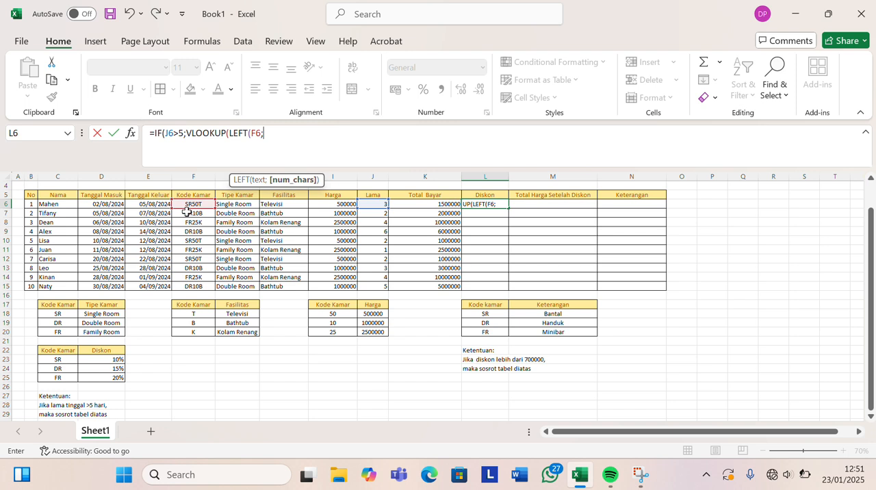
type("2)")
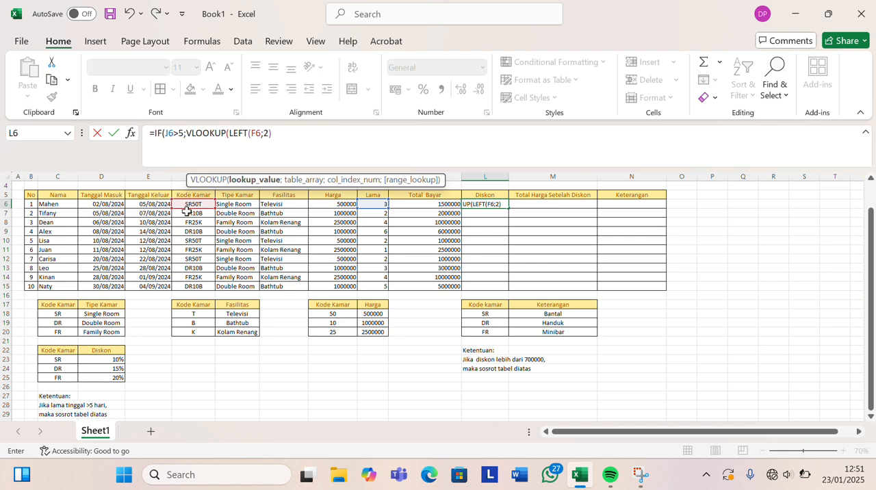
type(";")
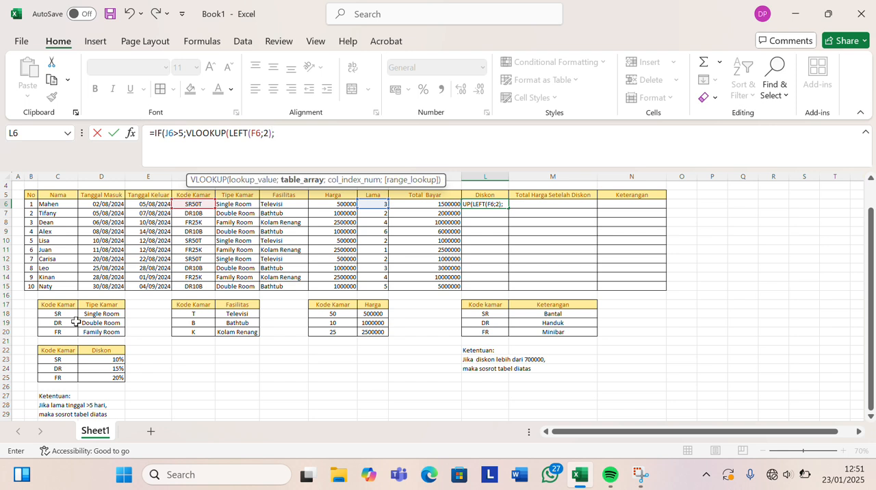
Complete the VLOOKUP in the L6 formula with the absolute discount table range $C$22:$D$25, column 2 and FALSE for an exact match.
left_click_drag(49, 353, 97, 378)
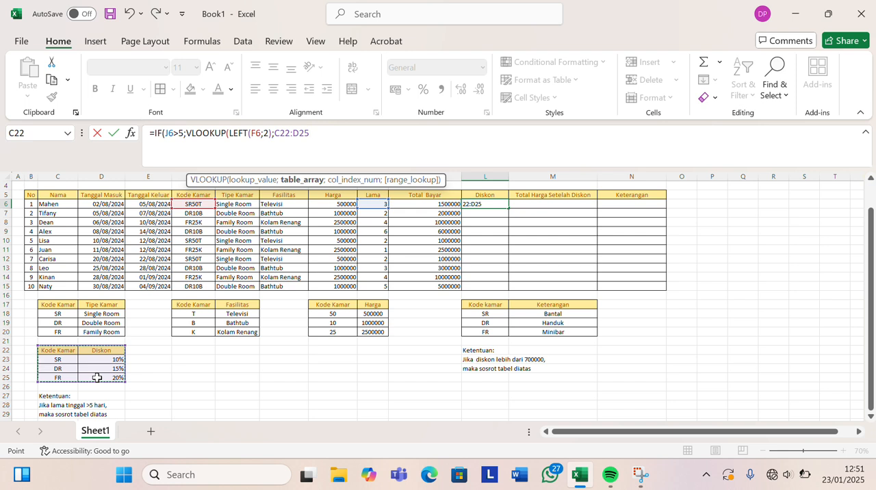
key("F4")
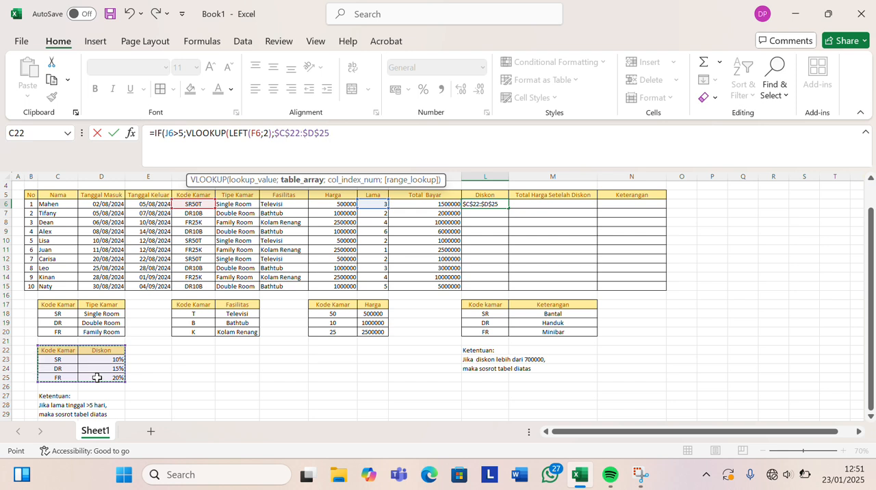
type(";")
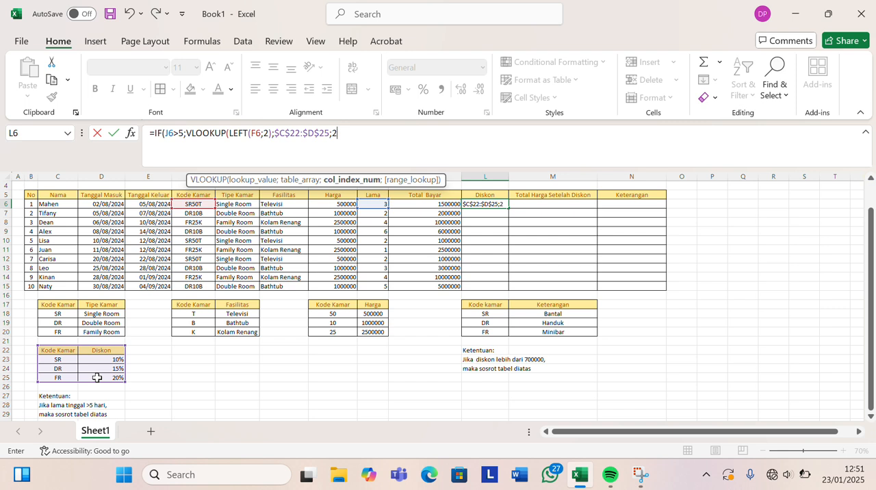
type("2;FALA")
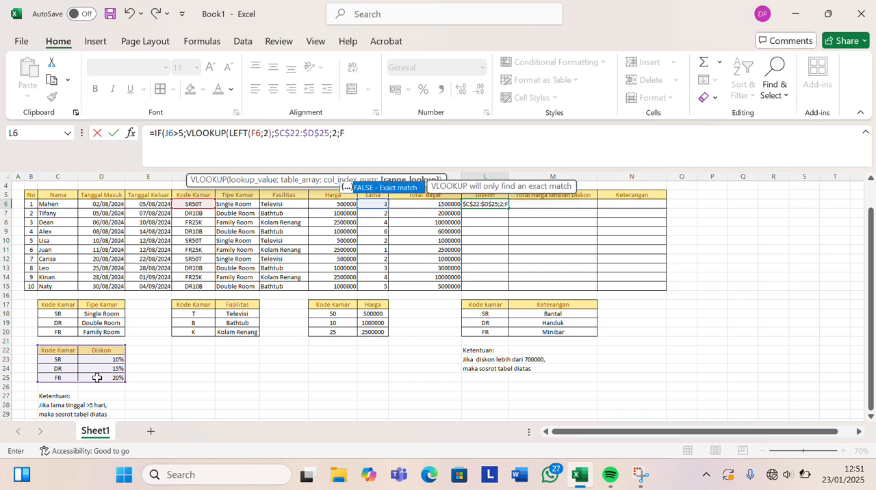
key("BackSpace")
key("BackSpace")
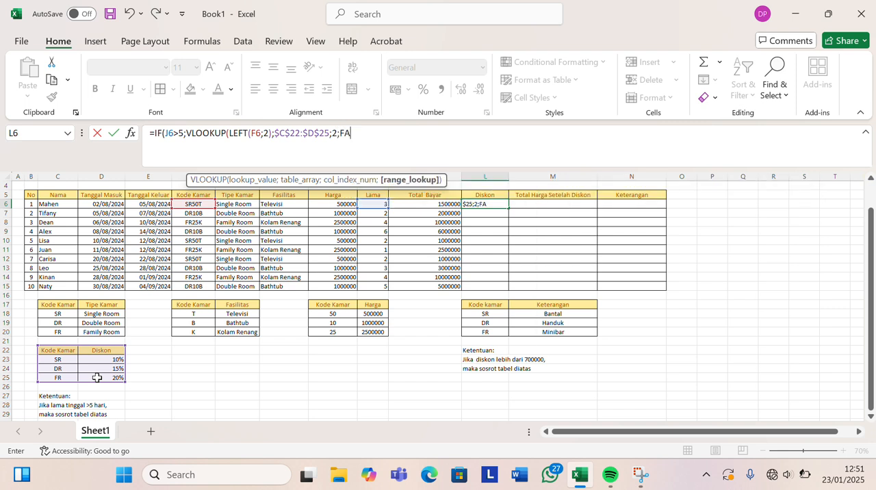
key("BackSpace")
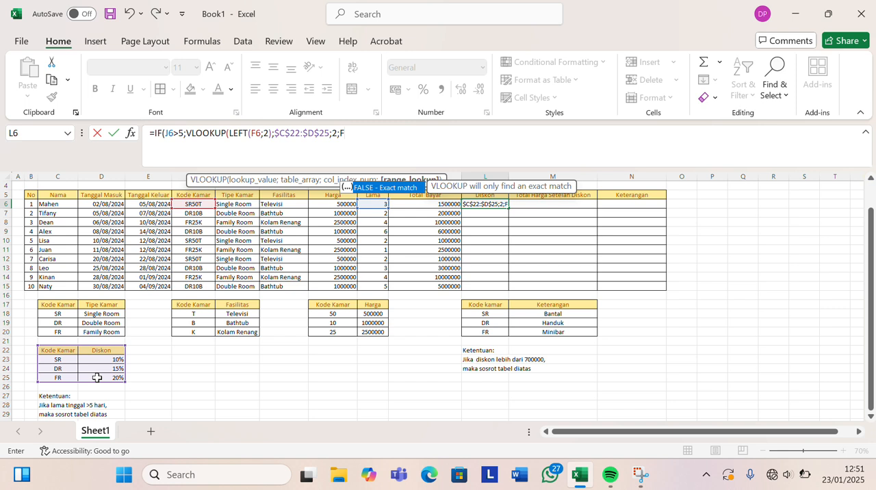
type("ALSE)*")
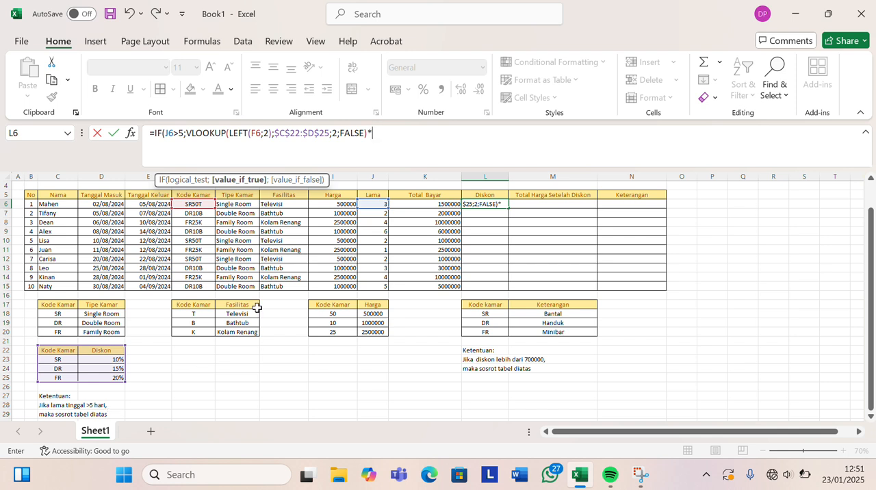
Multiply the VLOOKUP in L6 by K6, set the IF's value if false to 0, and enter the formula.
left_click(429, 205)
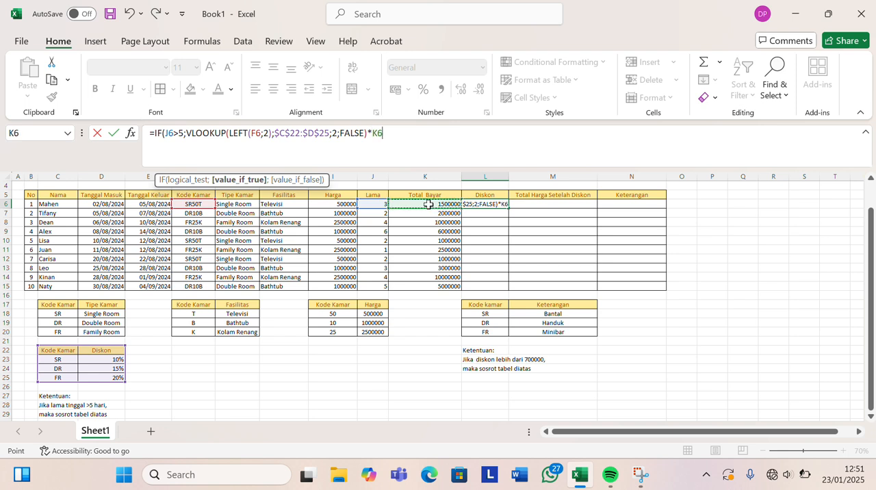
type(";")
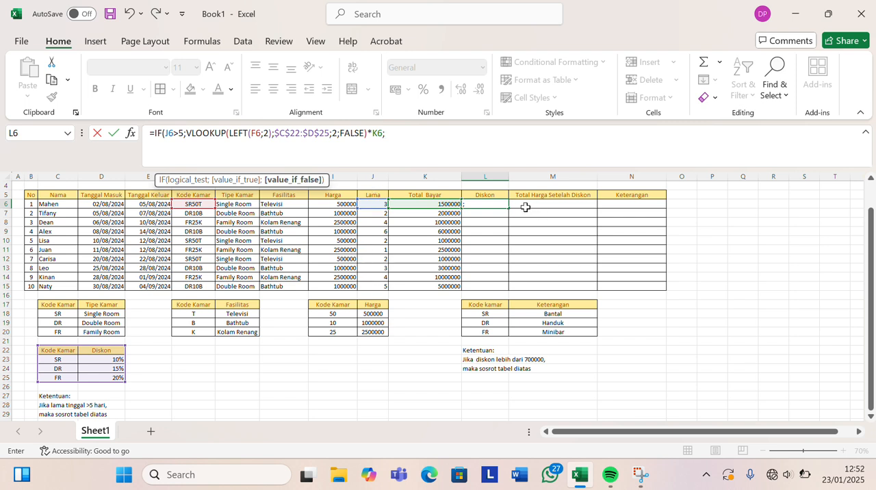
type("0")
left_click(368, 18)
left_click(406, 135)
type(")")
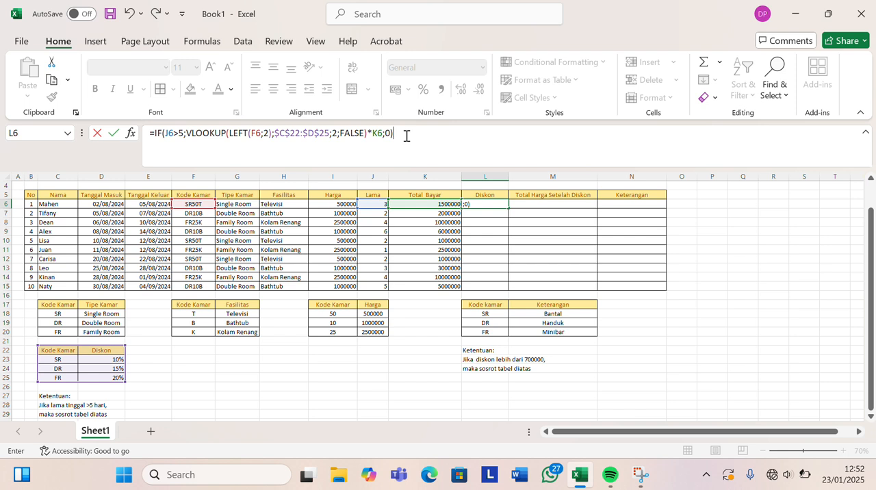
key("Return")
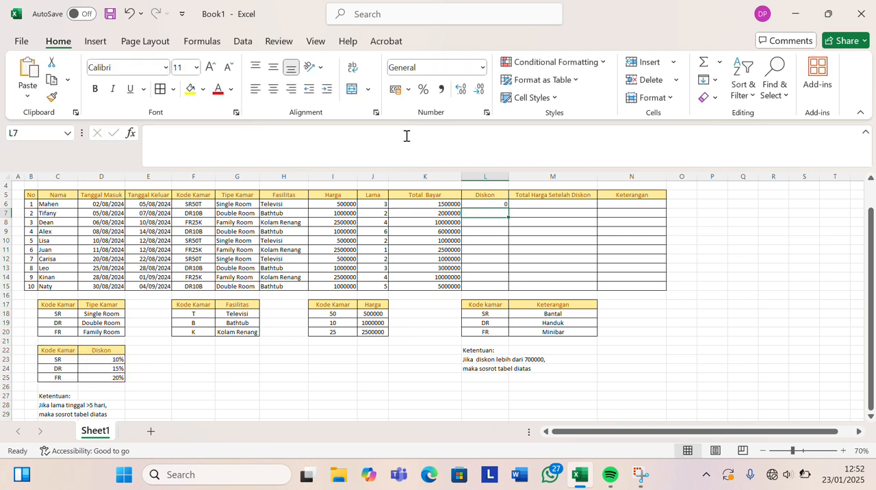
Fill the L6 discount formula down the Diskon column through L15.
left_click(499, 204)
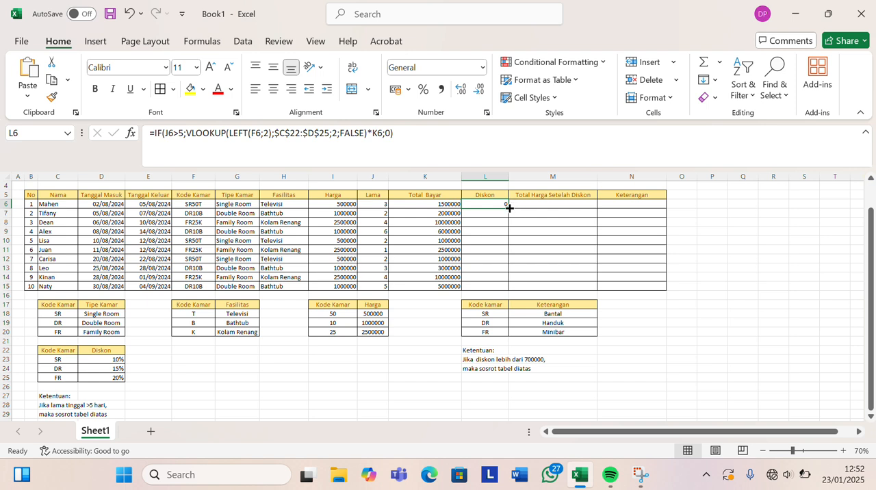
double_click(508, 209)
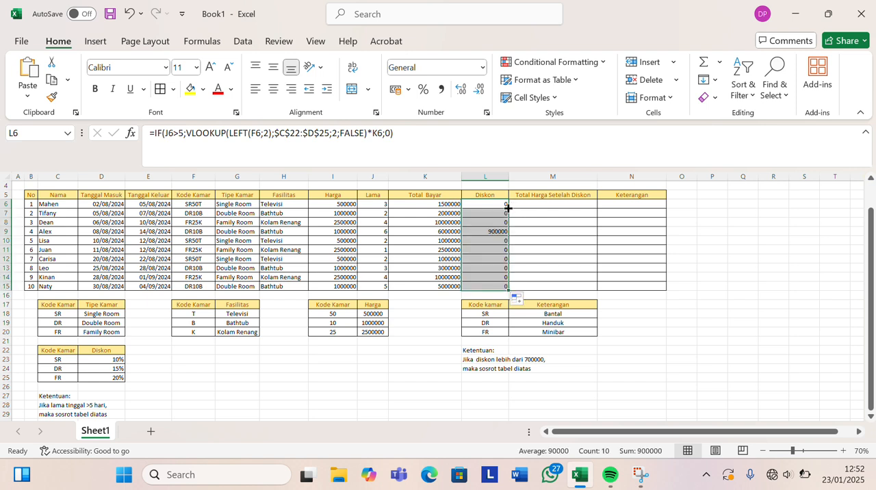
left_click(531, 231)
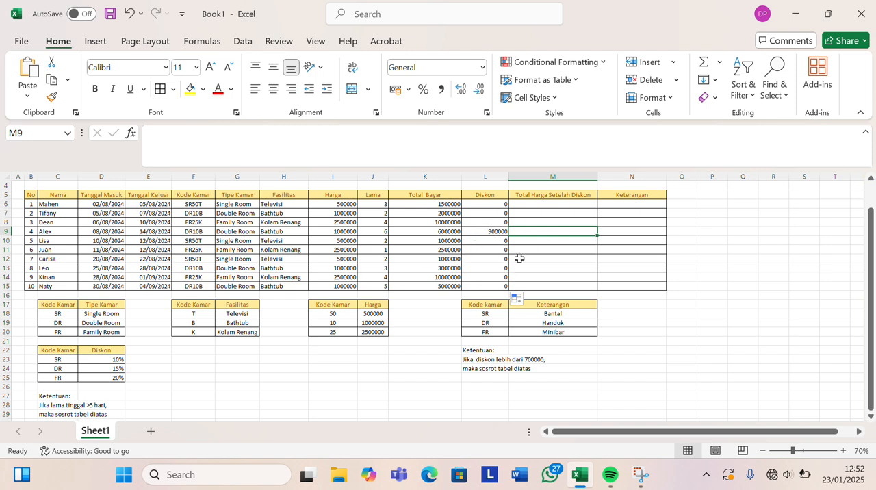
Enter the formula =K6-L6 in M6 under Total Harga Setelah Diskon to subtract the discount from the total payment.
left_click(542, 205)
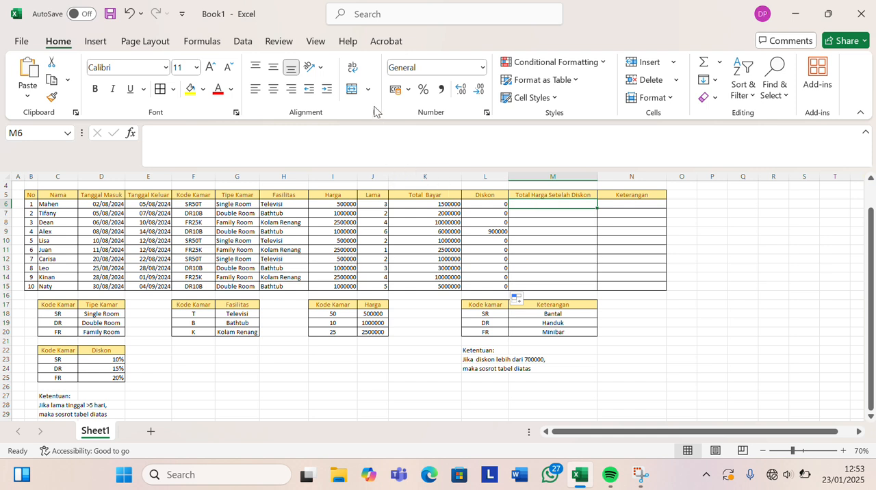
left_click(363, 19)
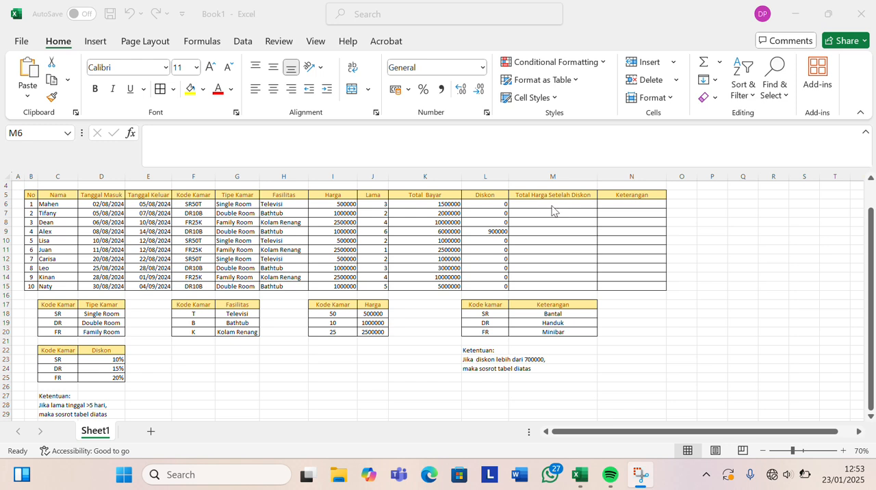
left_click(527, 206)
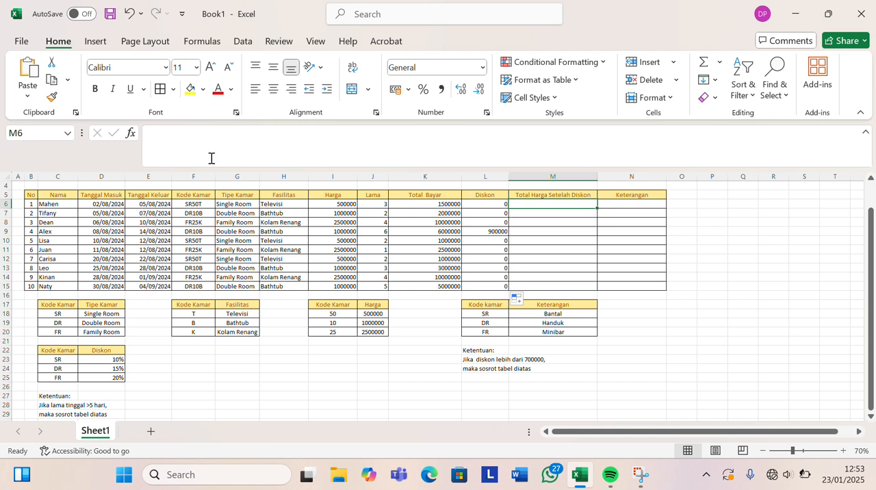
left_click(181, 139)
type("=")
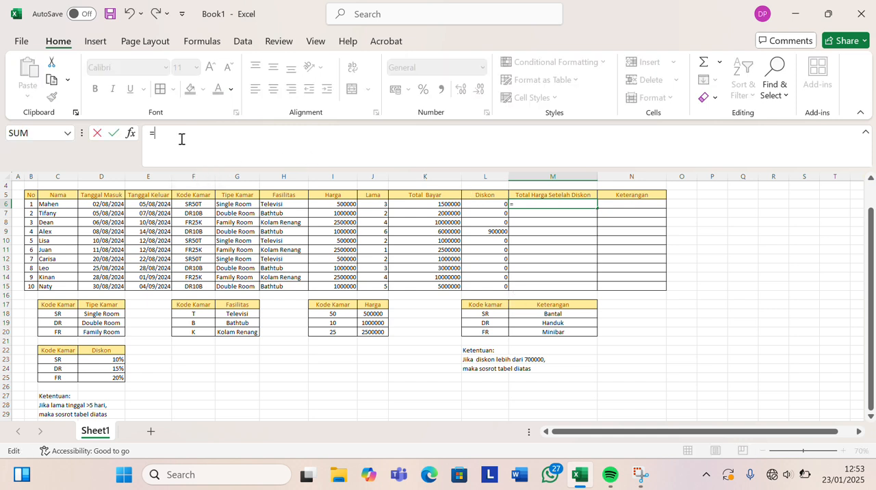
left_click(431, 204)
type("-")
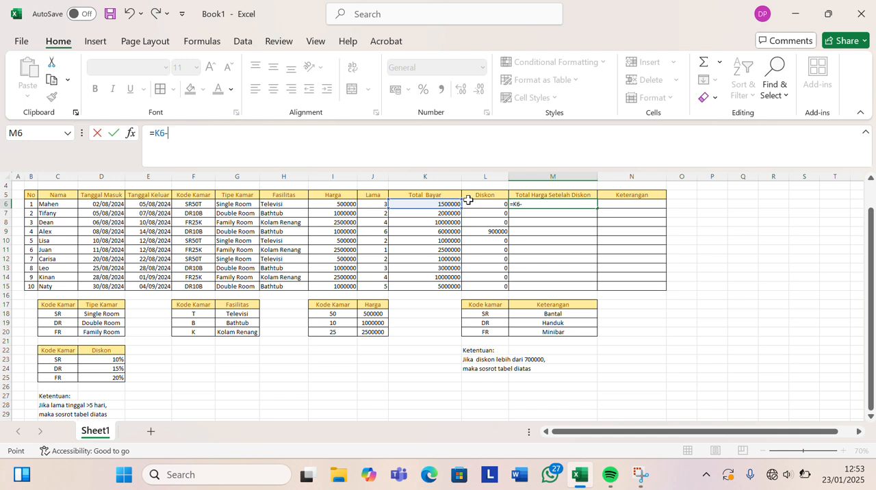
left_click(469, 204)
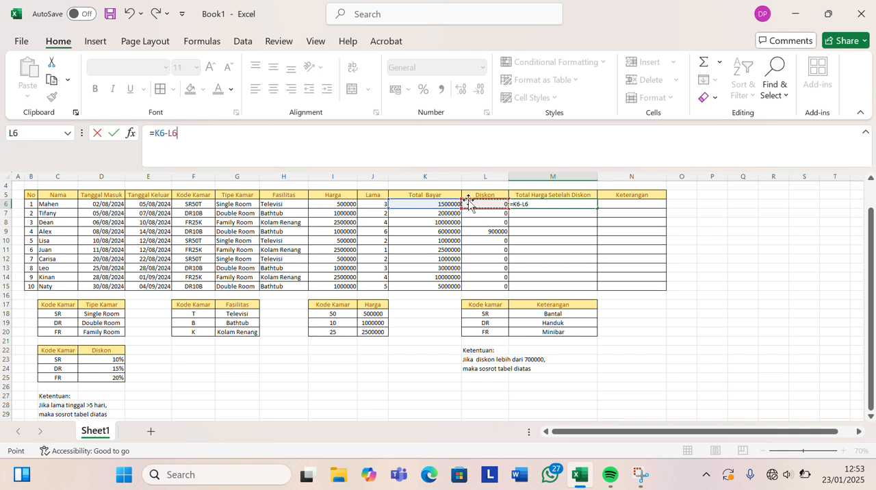
key("Return")
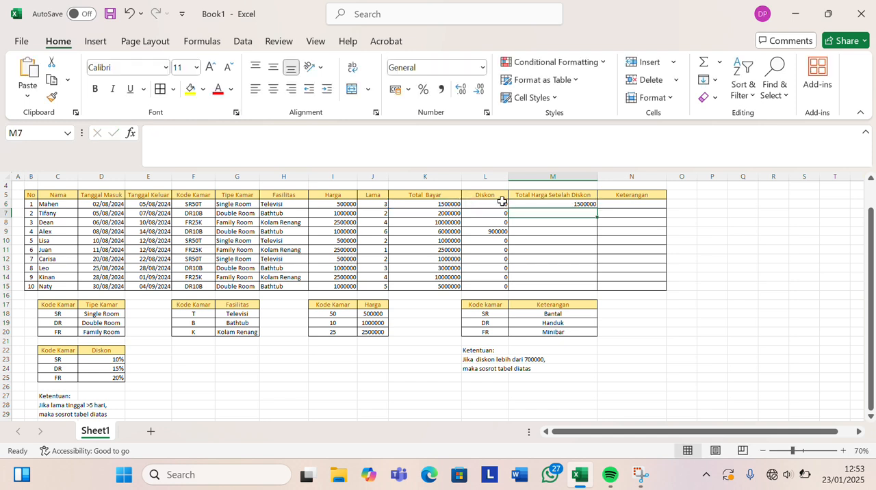
Fill the M6 formula down the Total Harga Setelah Diskon column through M15.
left_click(553, 204)
left_click_drag(597, 207, 597, 208)
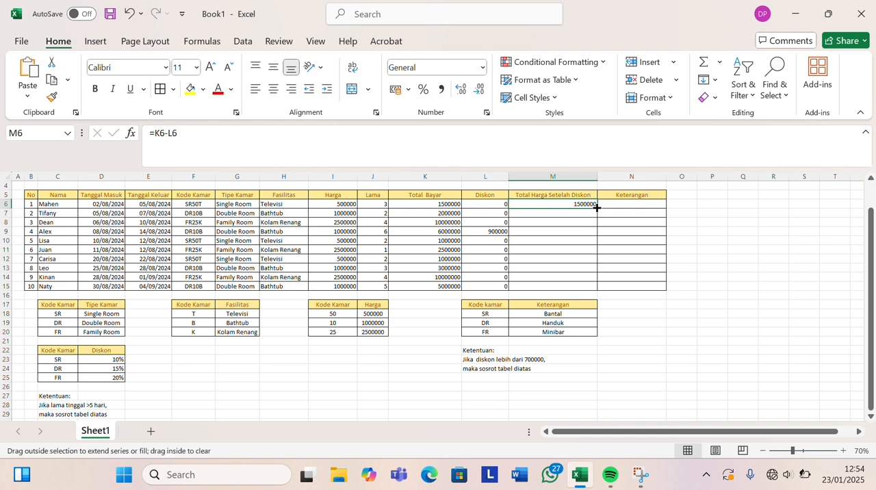
double_click(597, 207)
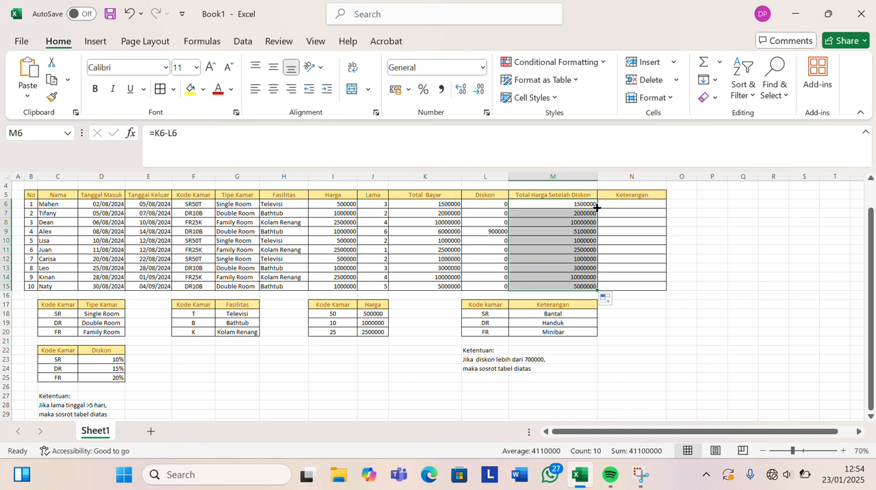
left_click(612, 232)
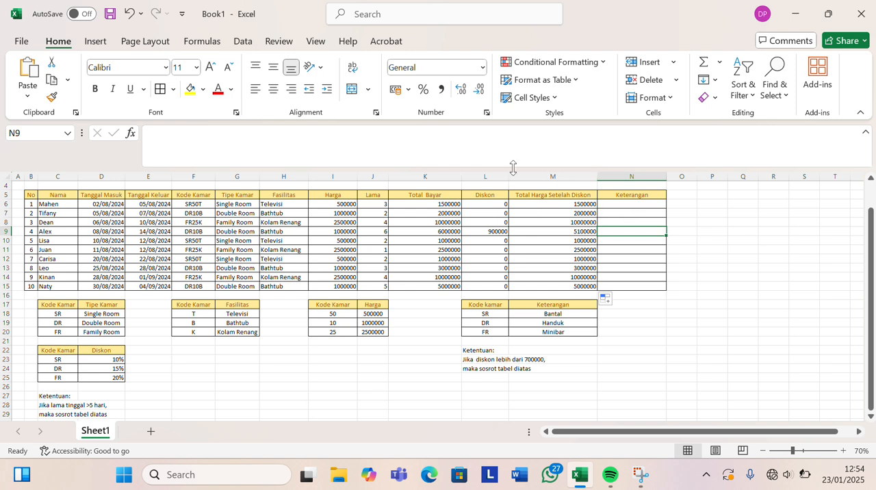
Begin an IF formula in N6 under Keterangan with the logical test L6>700000.
left_click(616, 204)
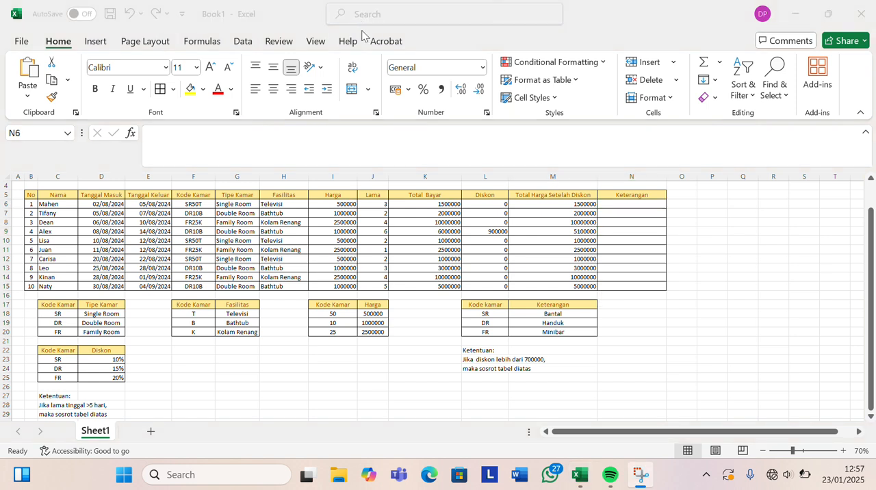
left_click(608, 204)
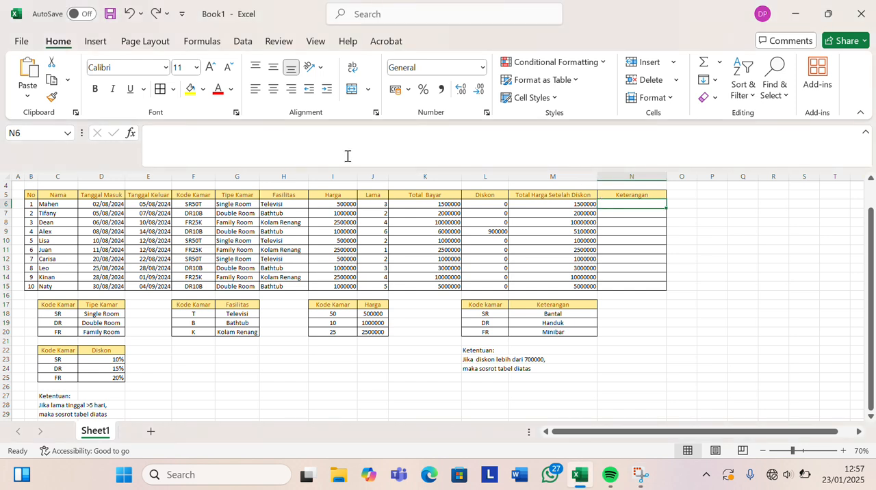
left_click(172, 149)
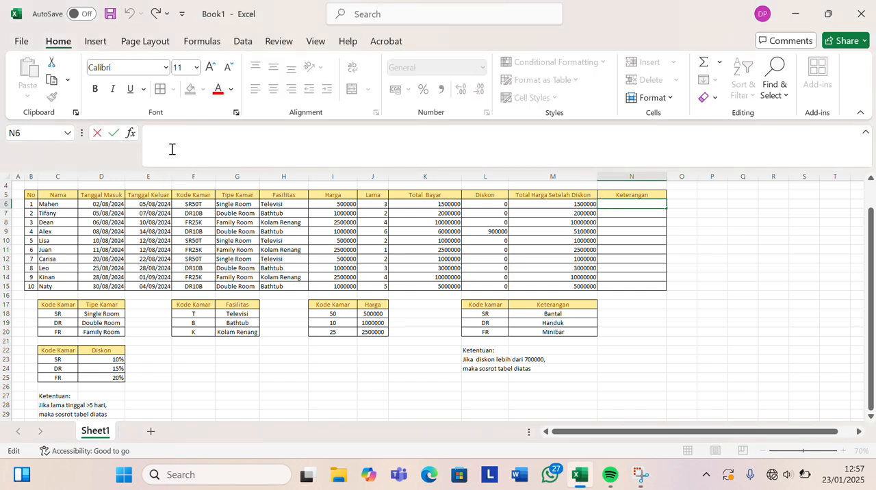
type("=")
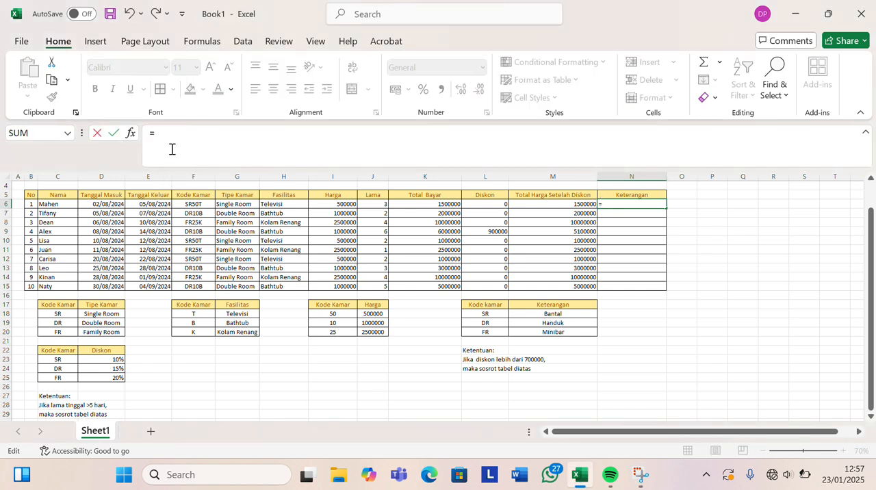
type("IF")
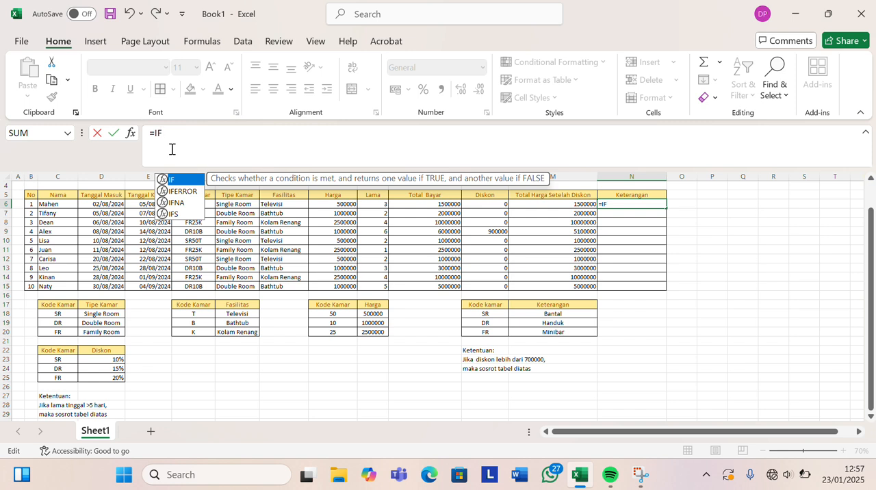
type("(")
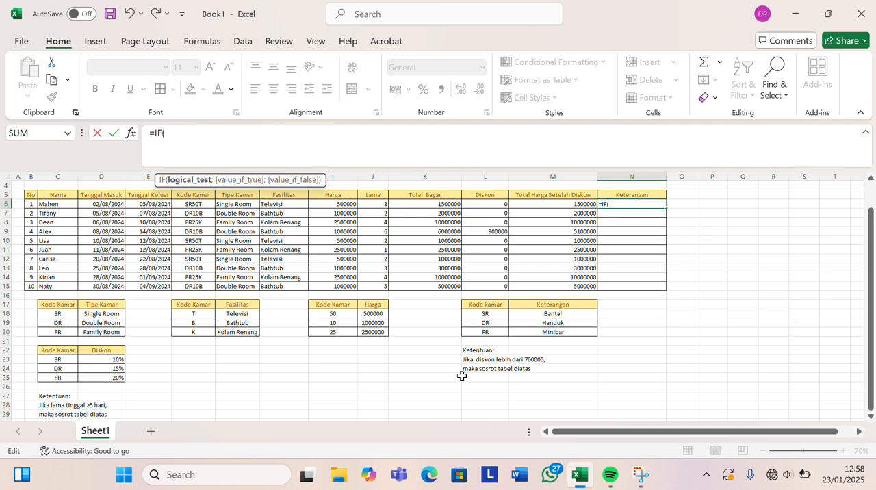
left_click(482, 205)
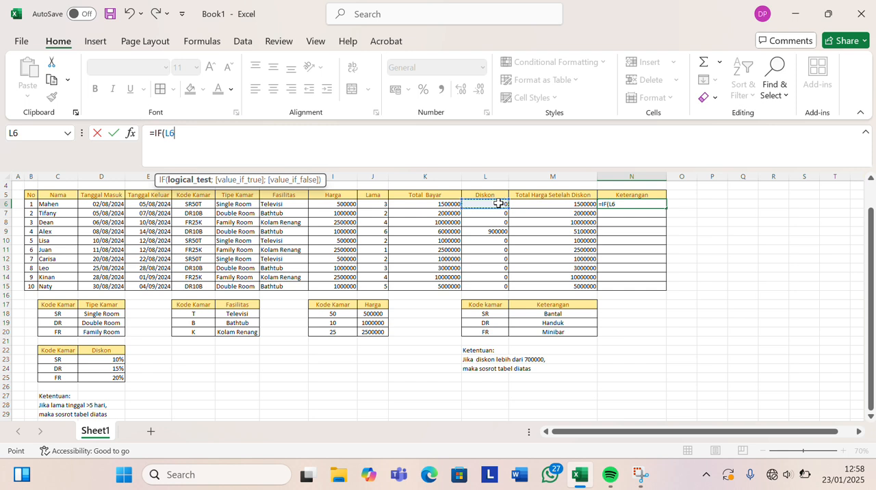
type(">700000")
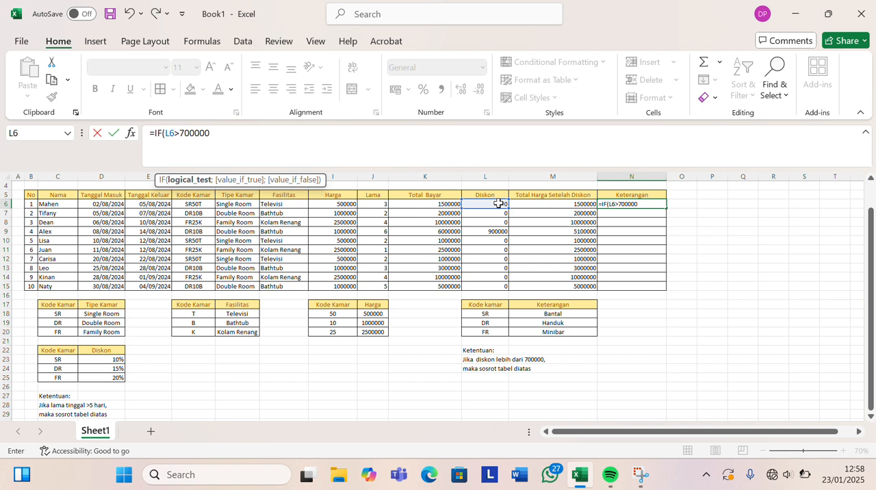
type(";")
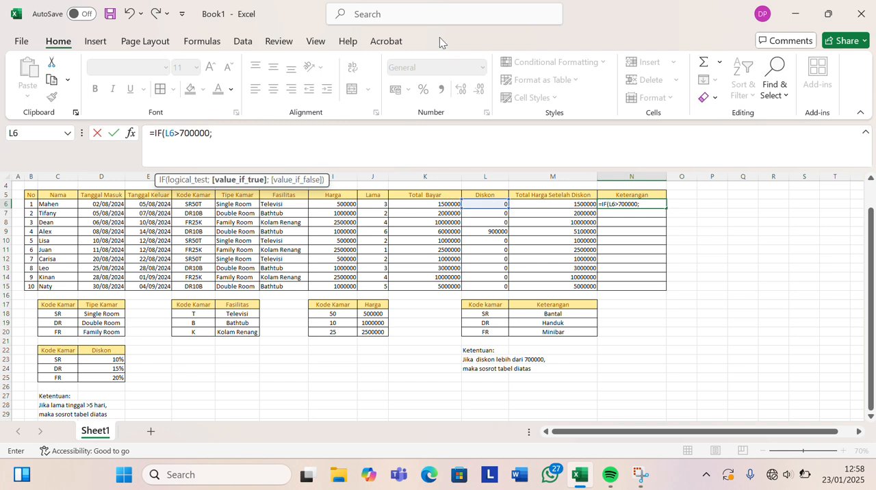
left_click(377, 24)
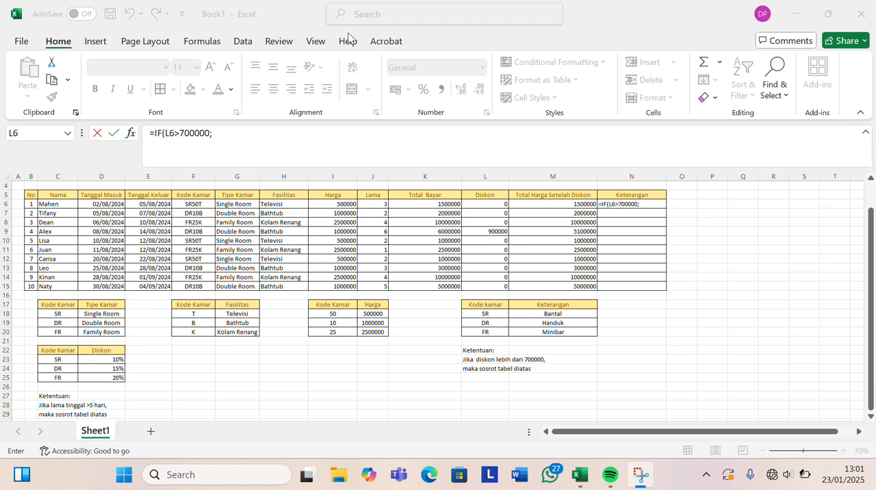
Add a VLOOKUP function as the value-if-true argument of the IF formula in N6.
left_click(235, 137)
type("VL")
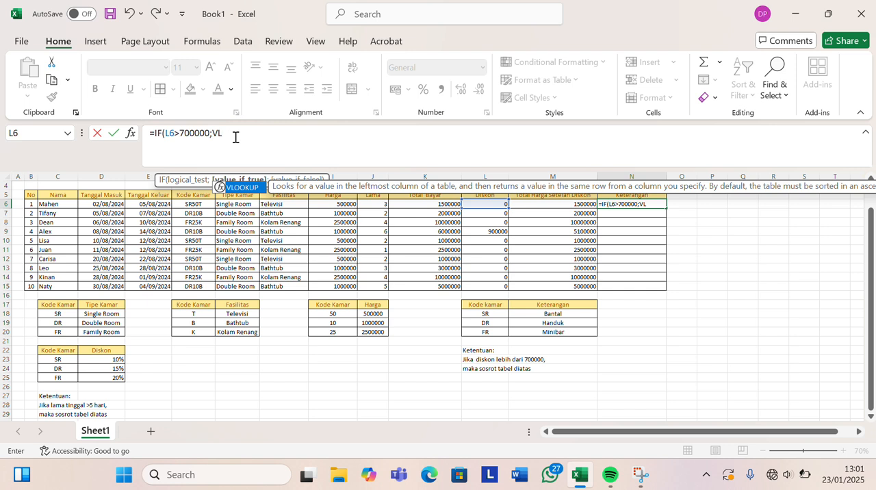
type("OOKUP")
left_click(369, 20)
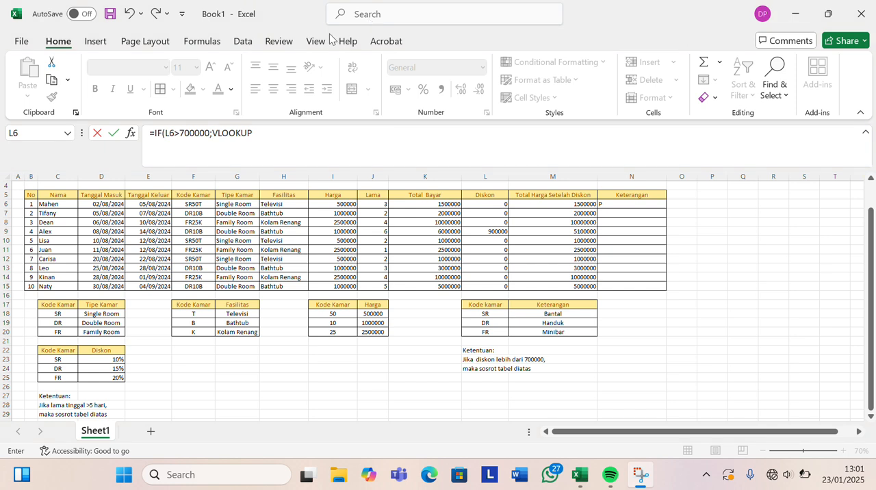
left_click(259, 134)
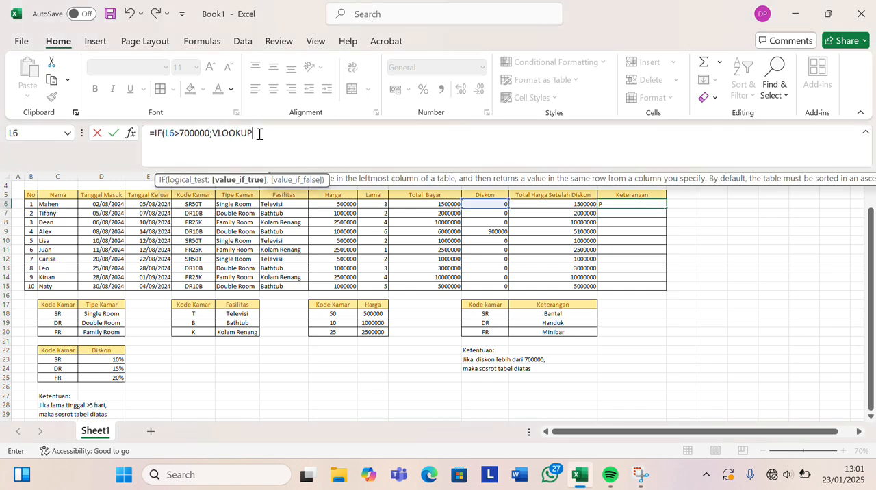
type("(")
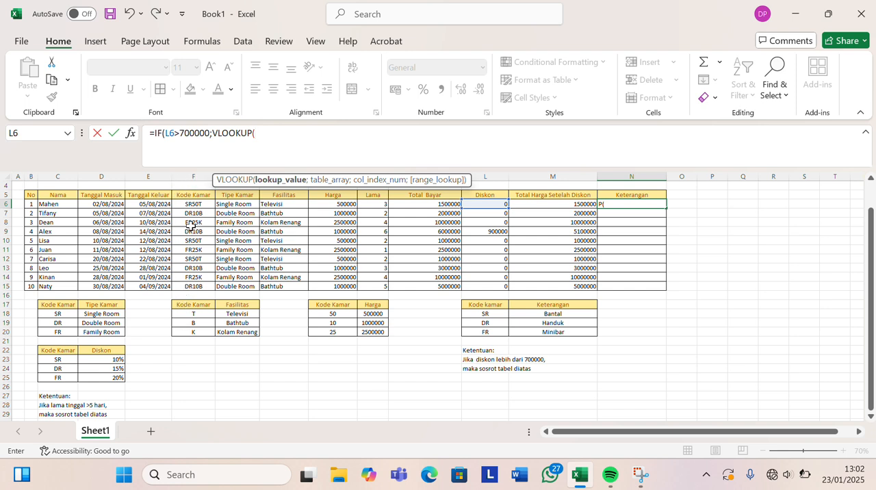
Enter LEFT(F6;2) as the VLOOKUP lookup value in the N6 formula to use the first two characters of the room code.
type("LEFT")
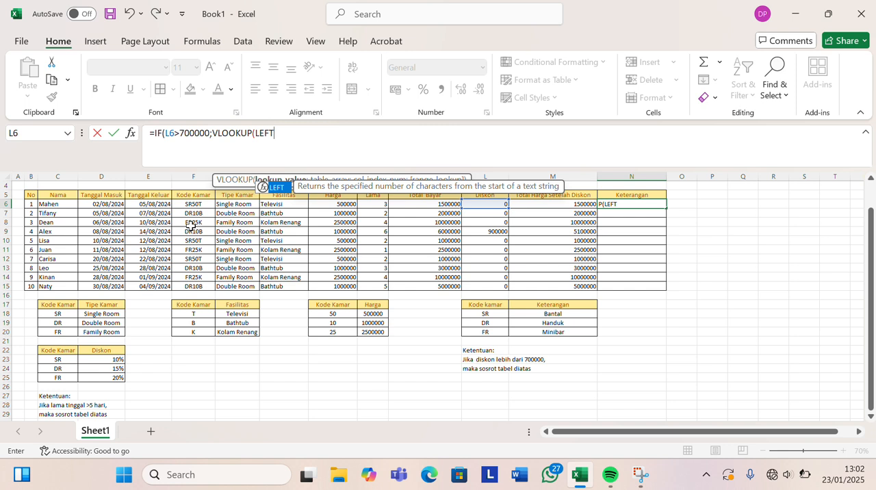
type("(")
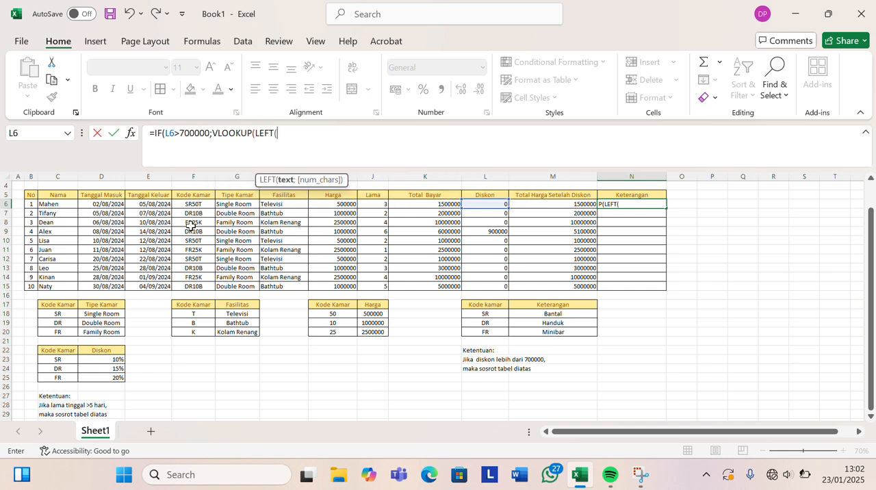
left_click(189, 203)
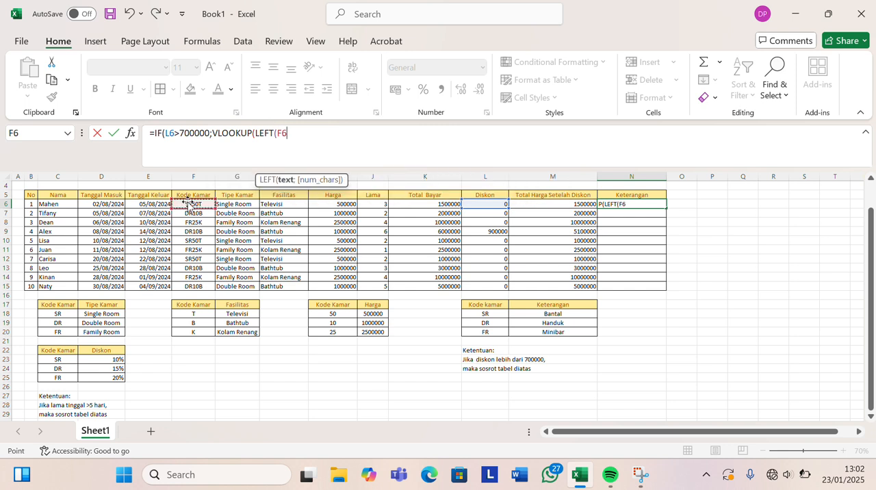
type(";")
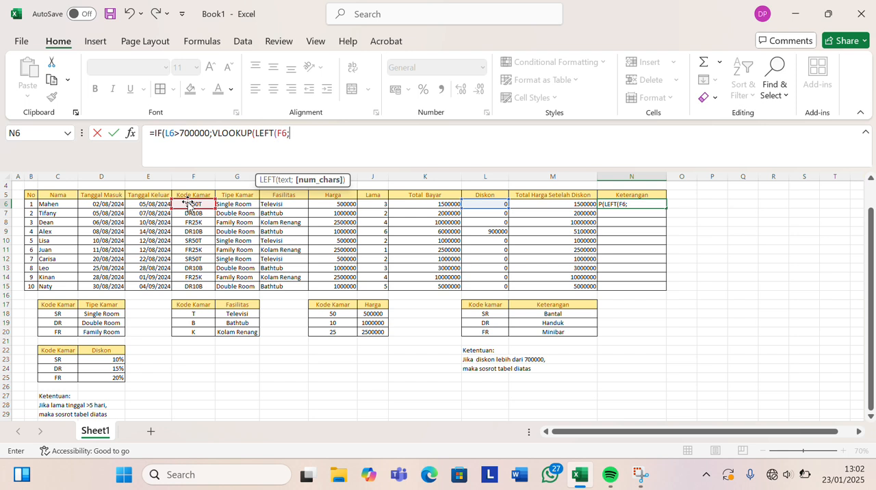
type("2)")
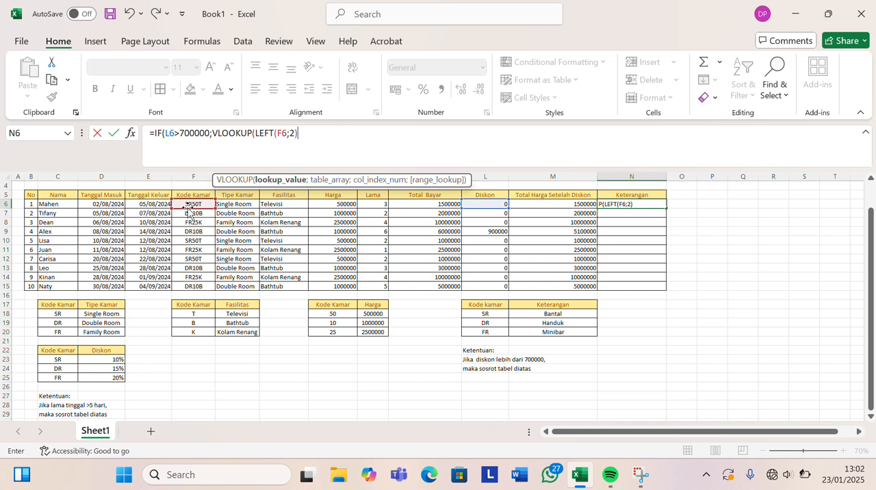
type(";")
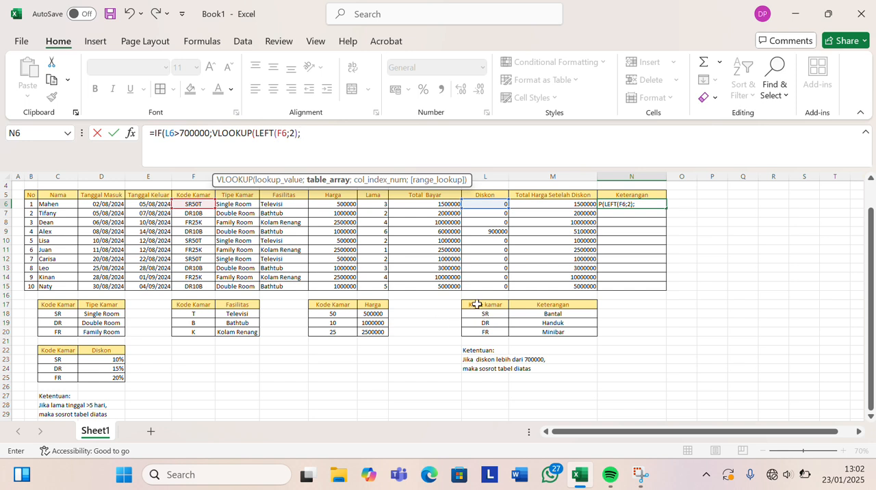
left_click_drag(481, 307, 558, 331)
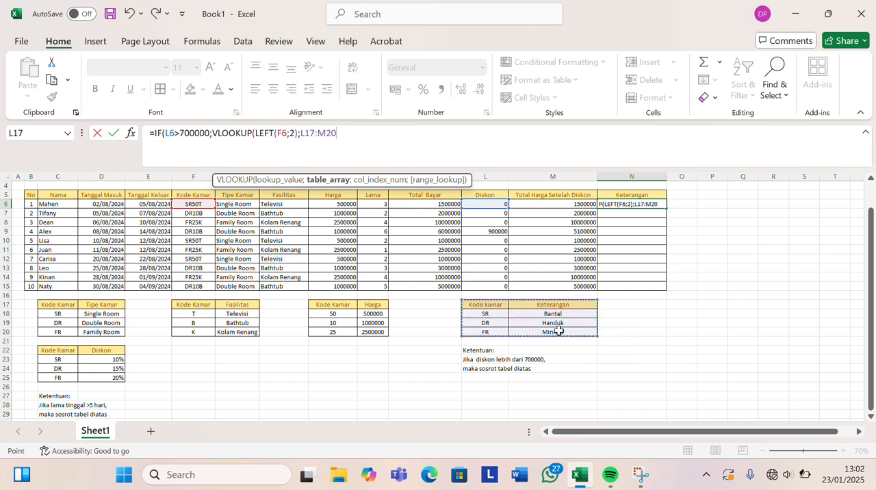
type("4")
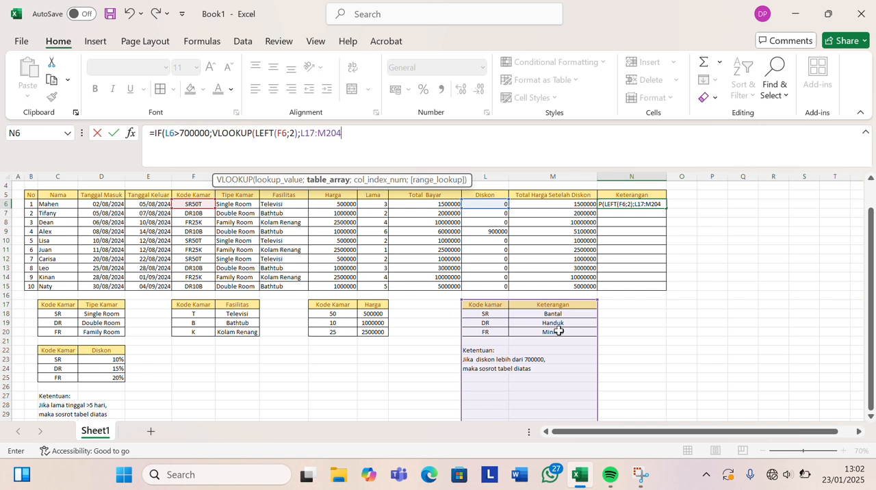
key("BackSpace")
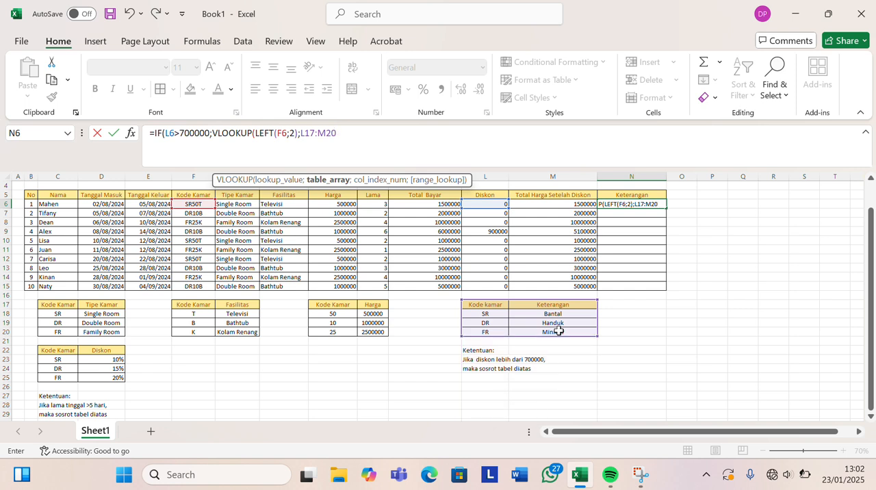
key("F4")
key("BackSpace")
key("BackSpace")
key("BackSpace")
key("BackSpace")
key("BackSpace")
key("BackSpace")
key("BackSpace")
key("BackSpace")
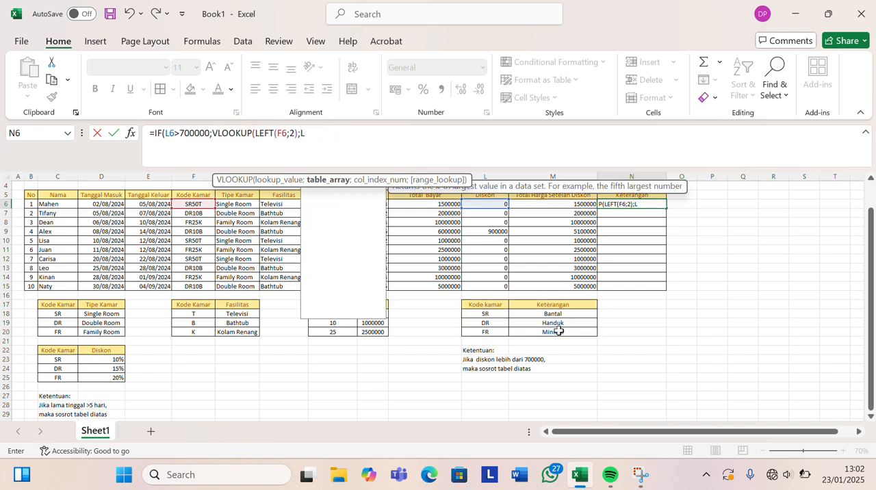
Set the VLOOKUP table array in N6 to the Kode kamar and Keterangan table as the absolute range $L$17:$M$20.
left_click_drag(482, 306, 554, 333)
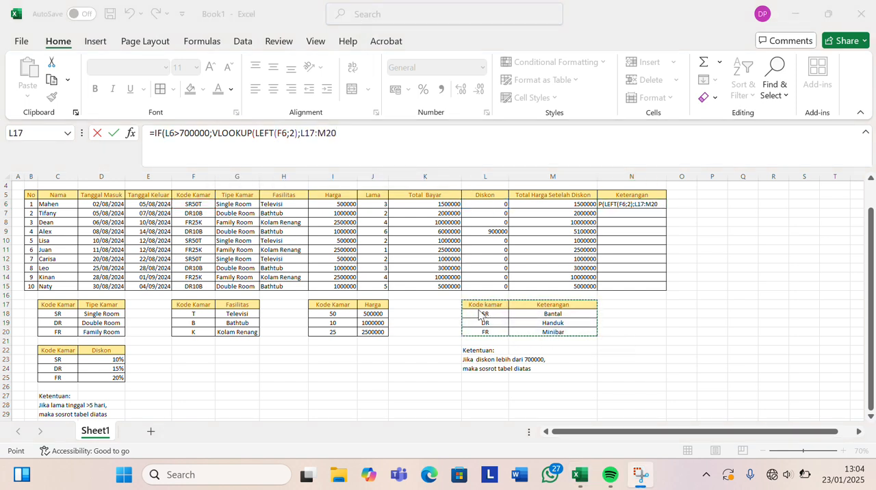
left_click(474, 304)
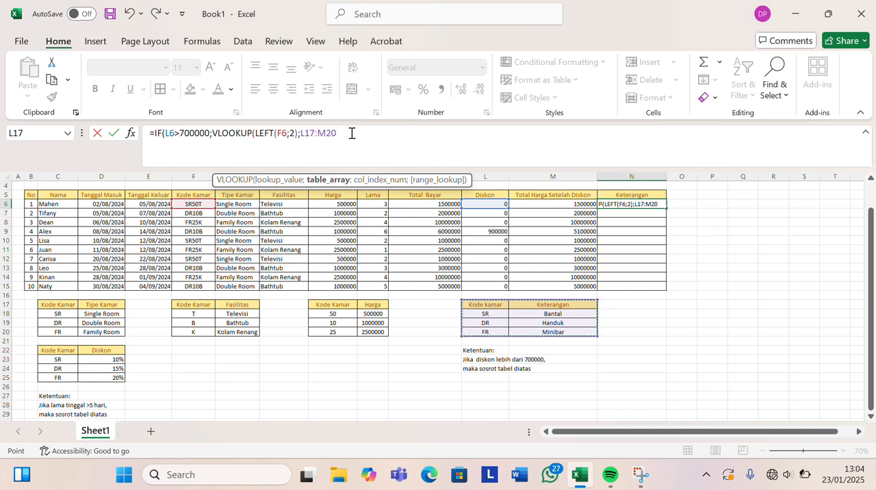
key("F4")
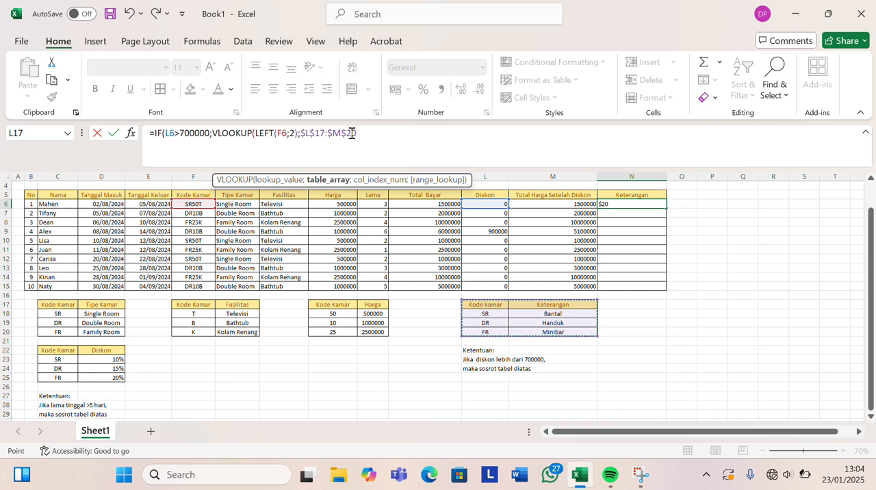
Complete the VLOOKUP in N6 with column index 2 and FALSE for an exact match, closing its parenthesis.
type(";2")
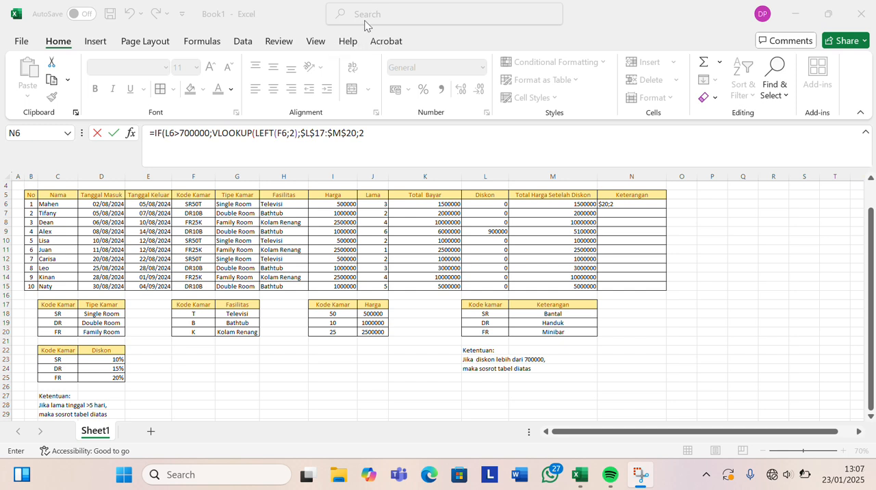
left_click(391, 138)
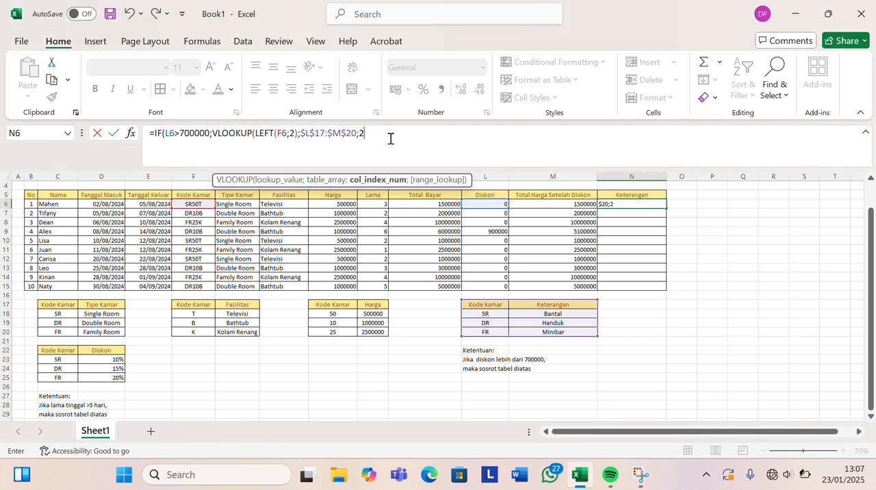
type(";FAL")
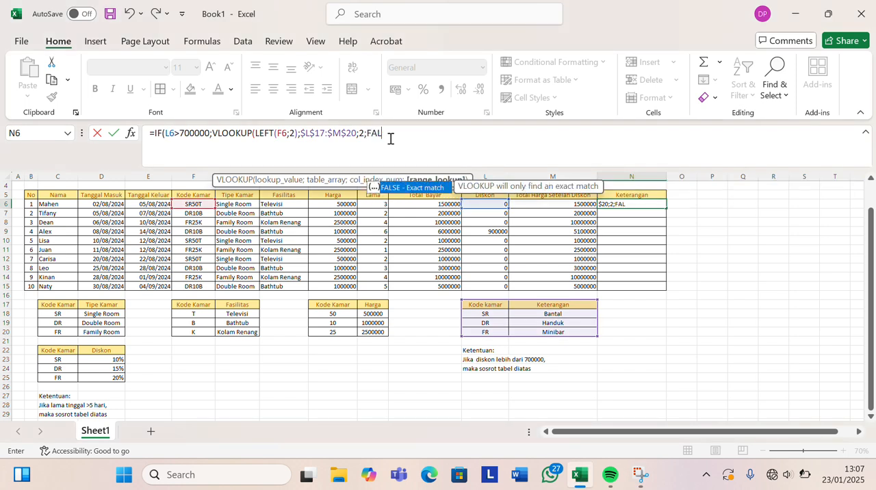
type("SE)")
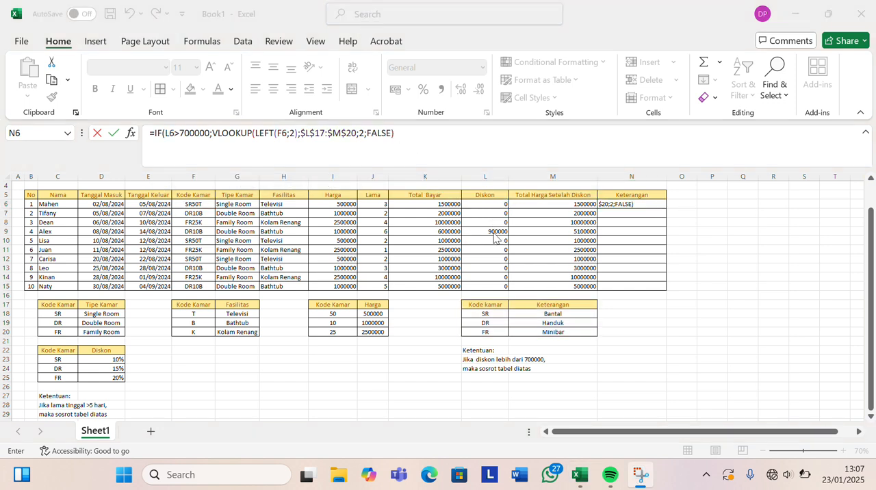
Set the IF formula's value-if-false argument in N6 to 0 and commit the formula.
left_click(403, 132)
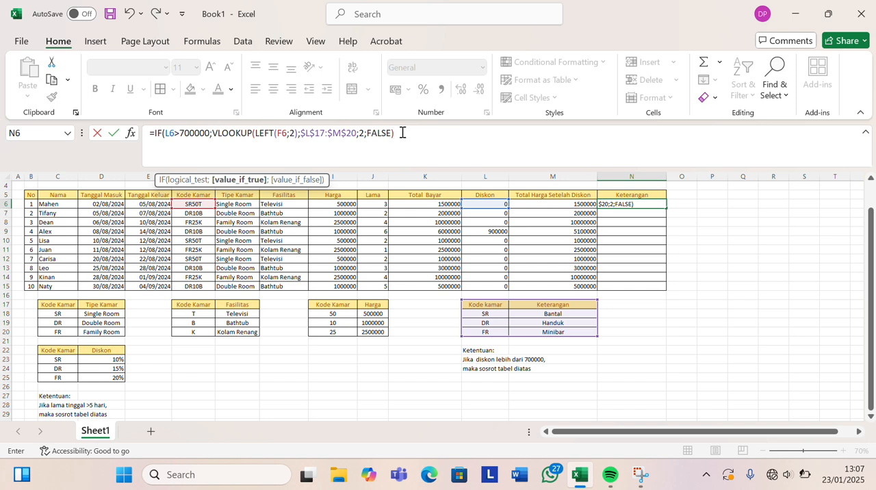
type(";")
type("0")
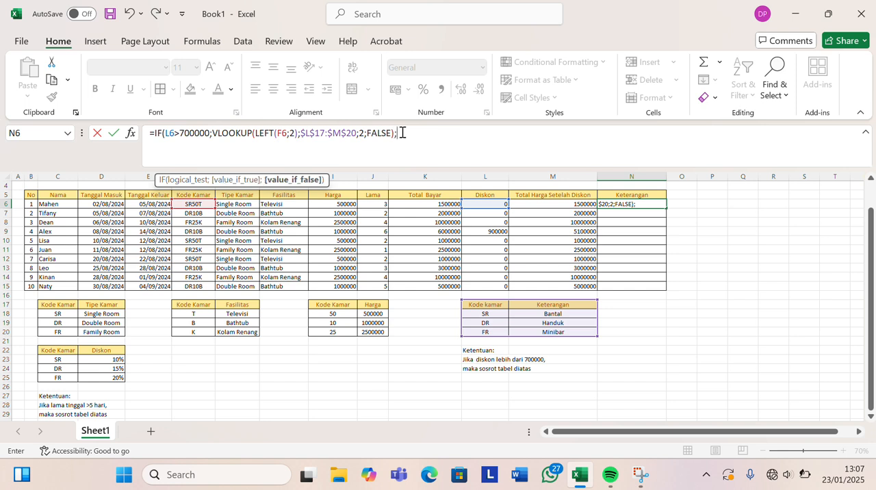
type(")")
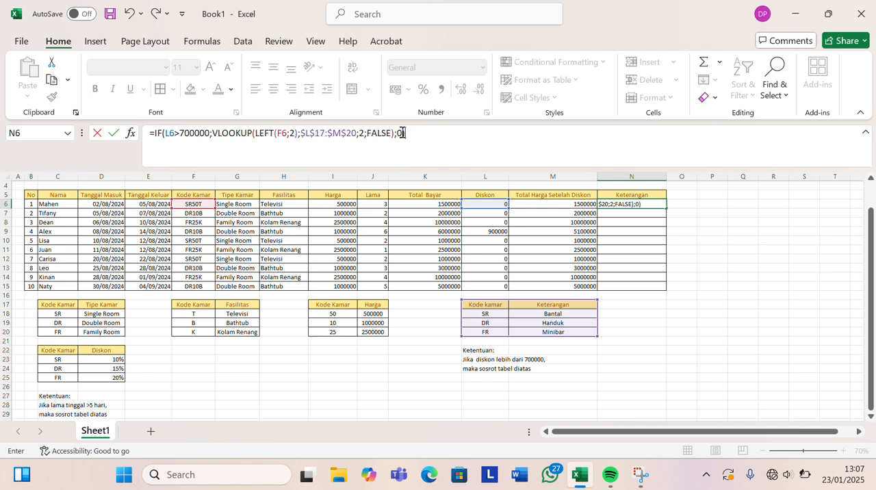
key("Return")
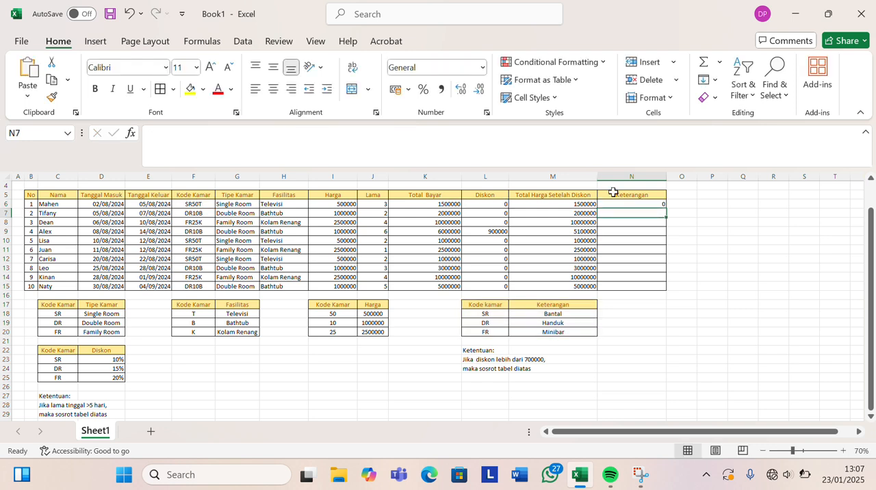
Fill the N6 formula down the Keterangan column through N15.
left_click(634, 204)
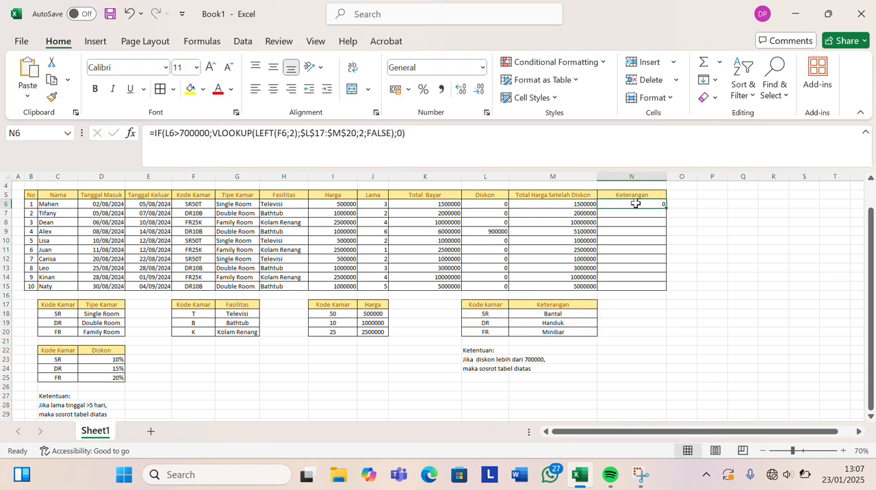
double_click(666, 208)
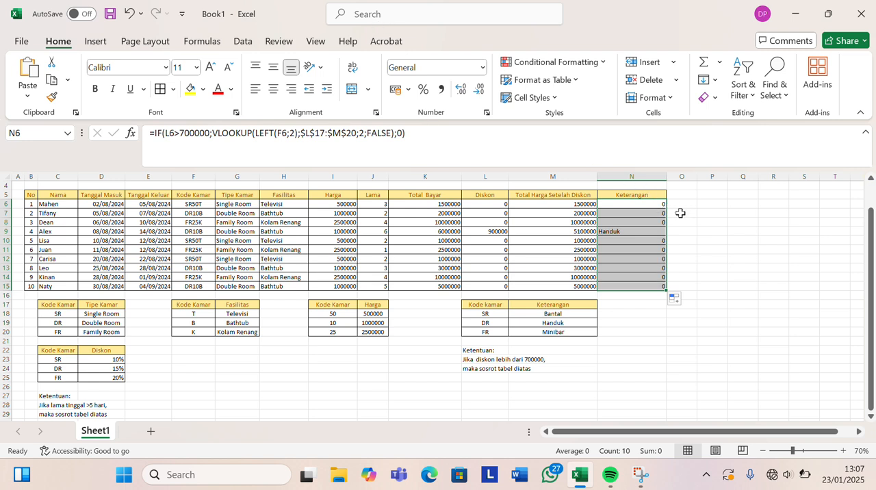
left_click(685, 222)
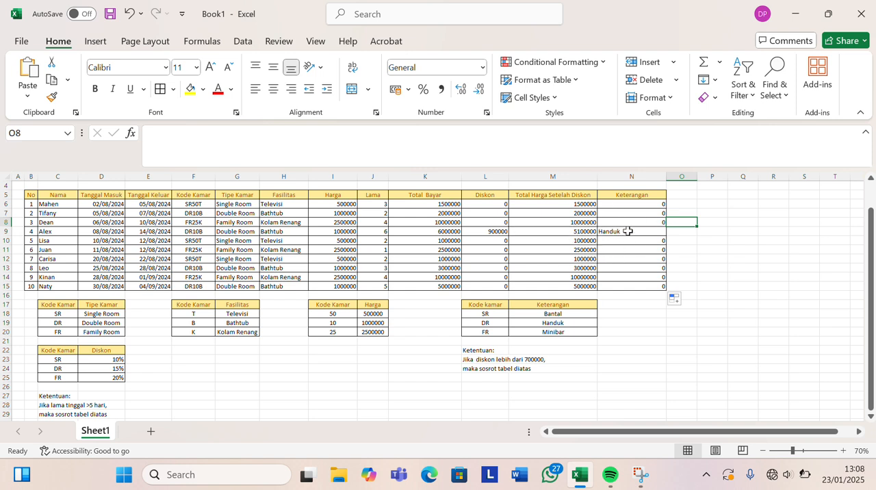
Centre the stay-length values in J6:J15 of the Lama column horizontally.
left_click(364, 21)
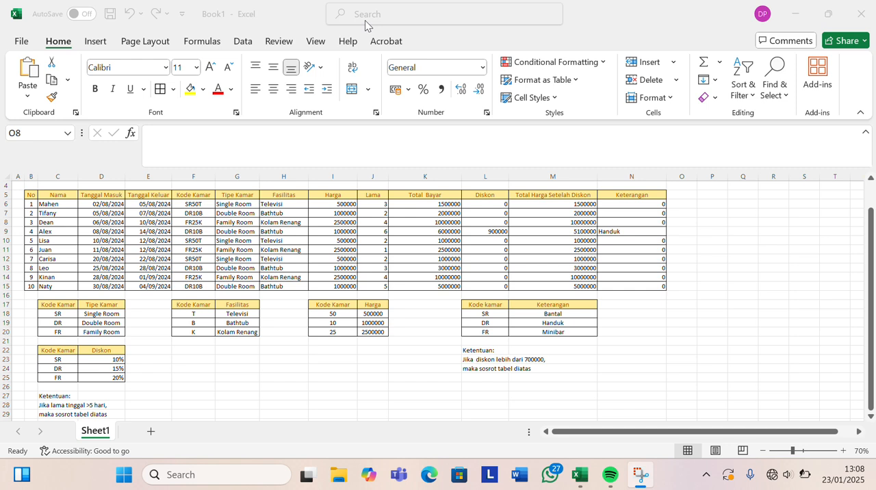
left_click(367, 202)
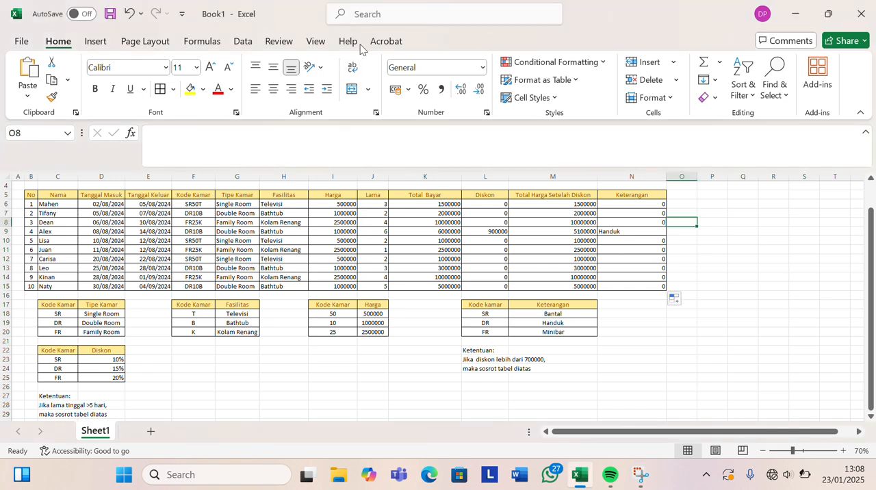
left_click_drag(373, 204, 377, 286)
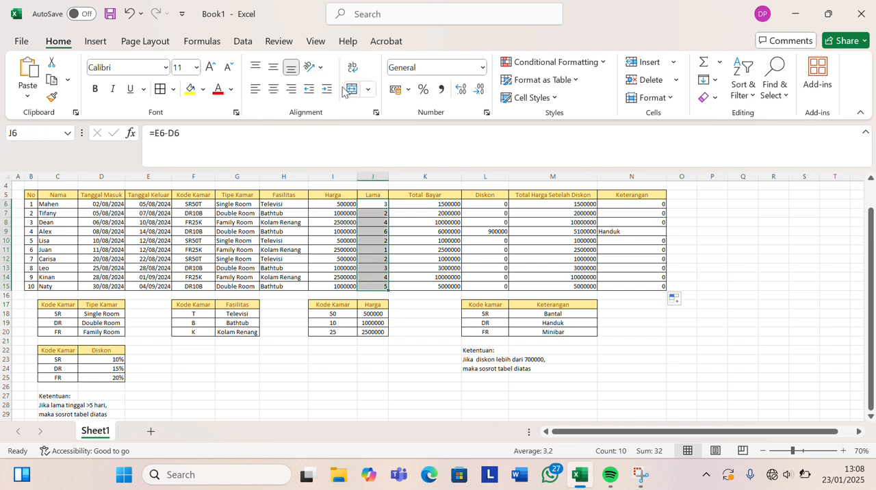
left_click(274, 90)
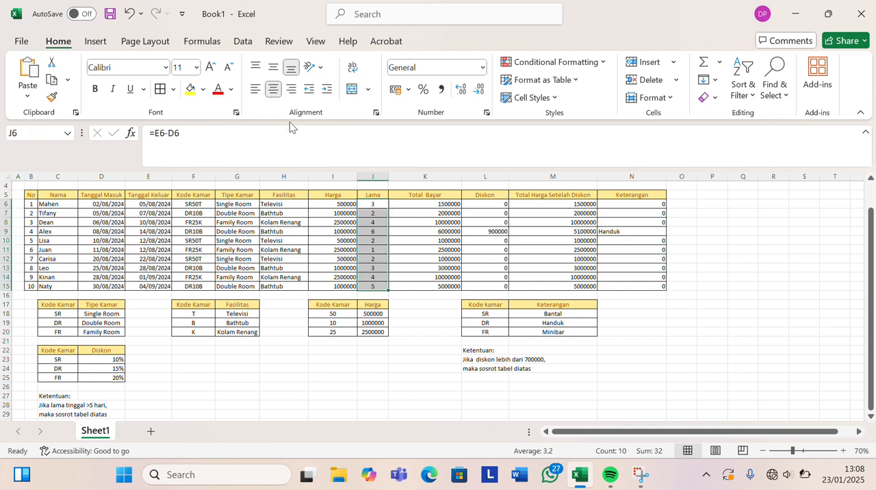
Apply the Accounting number format in rupiah to the Harga values in I6:I15.
left_click_drag(333, 204, 345, 287)
left_click(483, 69)
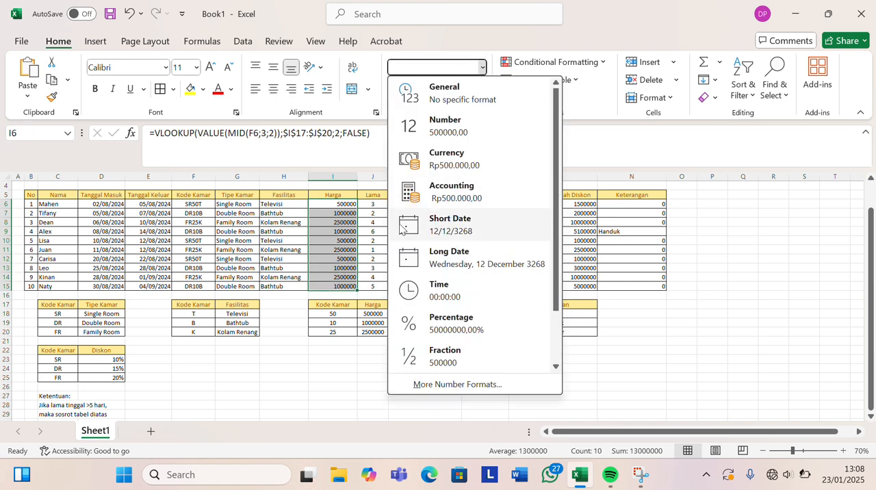
left_click(417, 195)
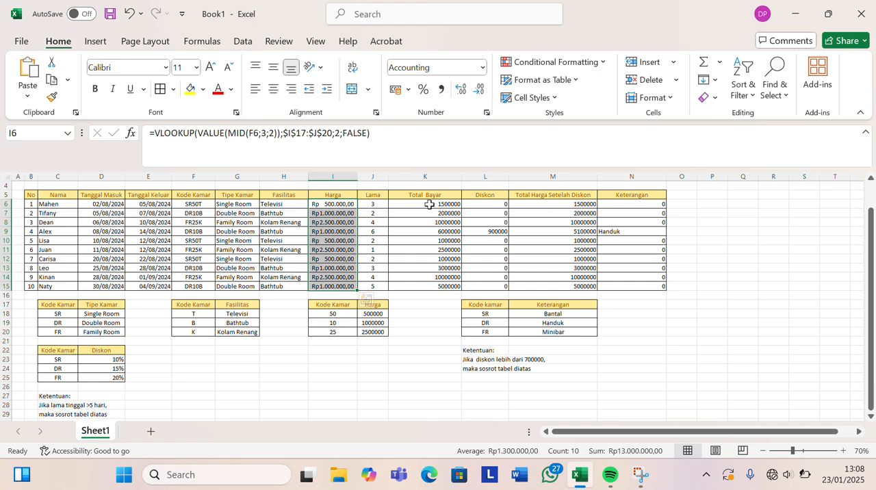
Apply the Accounting number format in rupiah to the Total Bayar, Diskon and Total Harga Setelah Diskon values in K6:M15.
left_click_drag(401, 204, 542, 285)
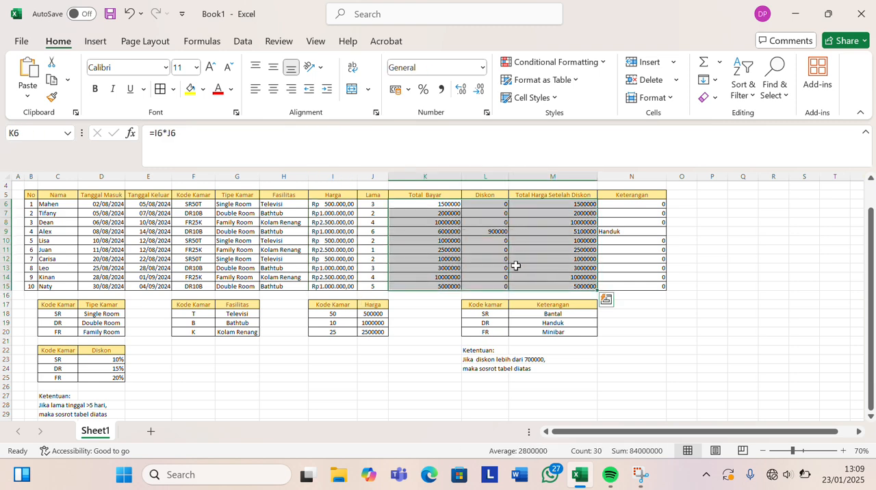
left_click(483, 67)
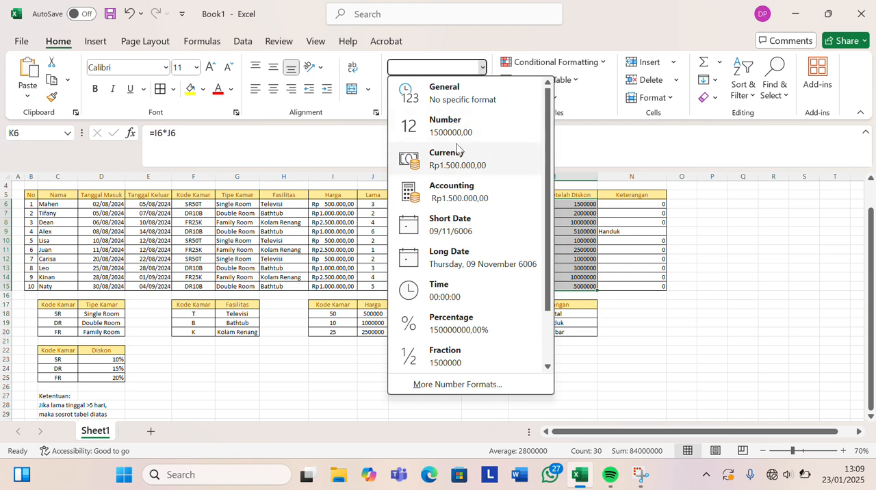
left_click(463, 195)
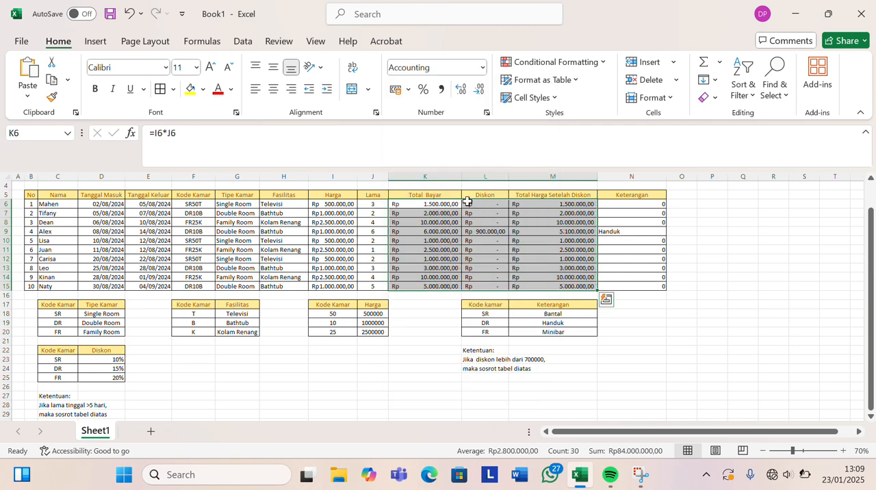
left_click(664, 325)
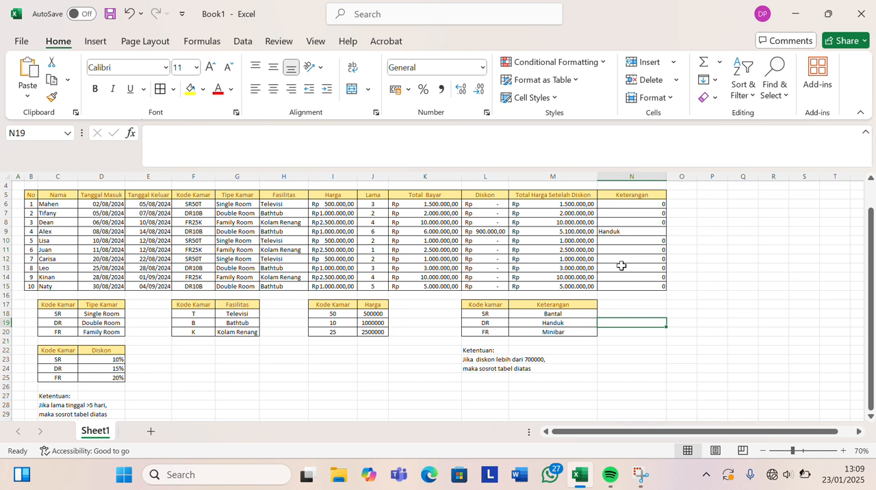
Create a PivotTable on a new worksheet from the booking table range B5:N15, headers included.
left_click(365, 24)
left_click_drag(30, 200, 662, 285)
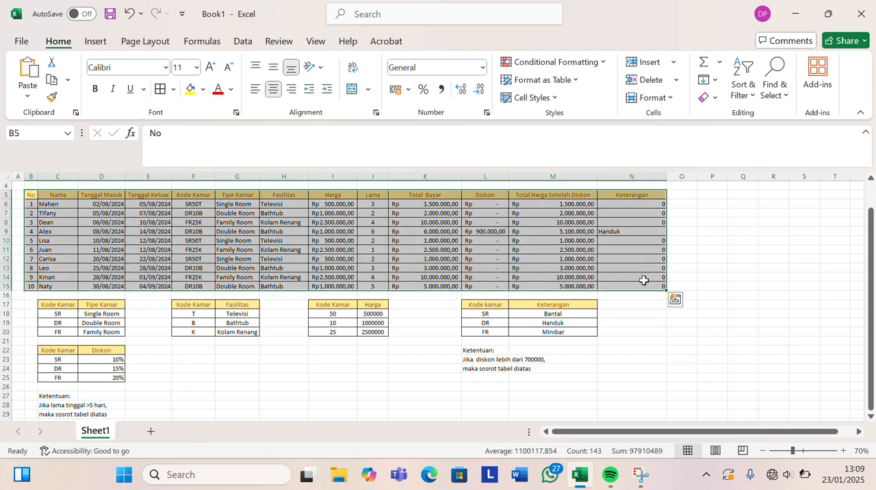
left_click(93, 42)
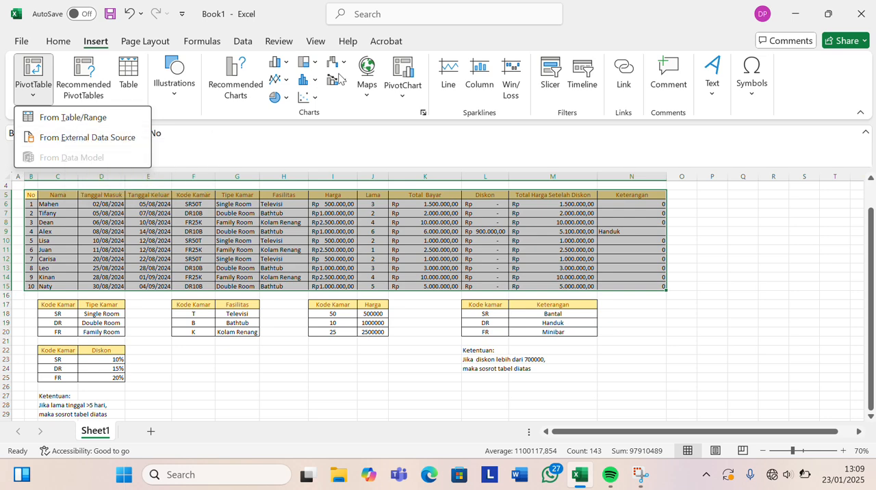
left_click(363, 18)
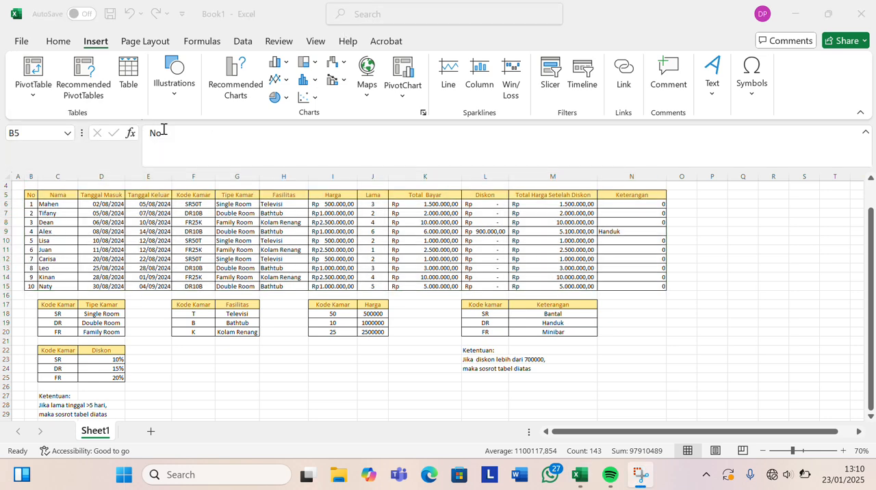
left_click(29, 195)
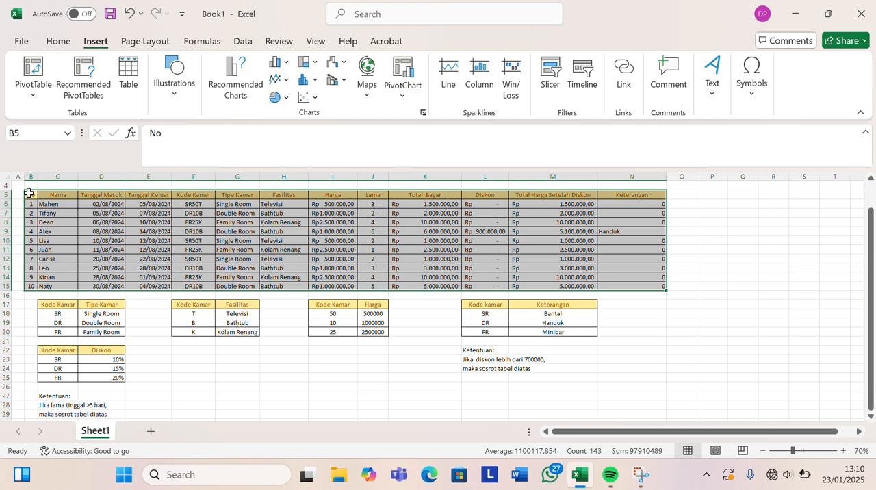
left_click(27, 83)
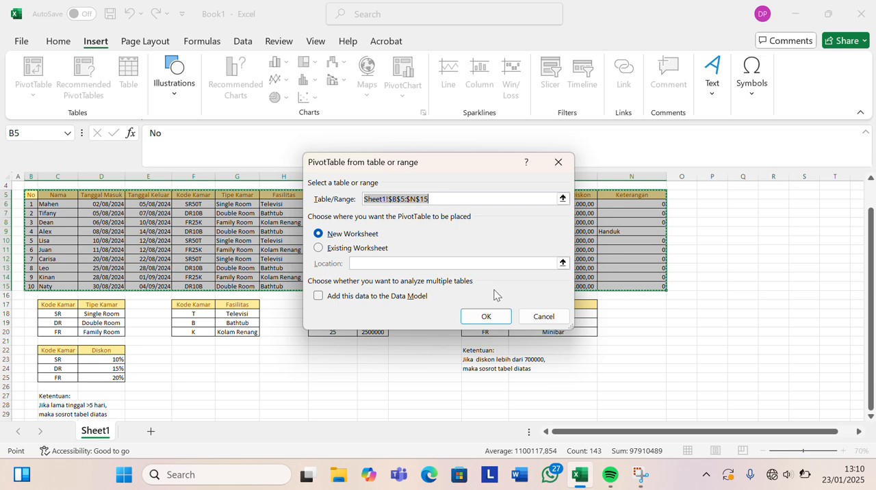
left_click(490, 317)
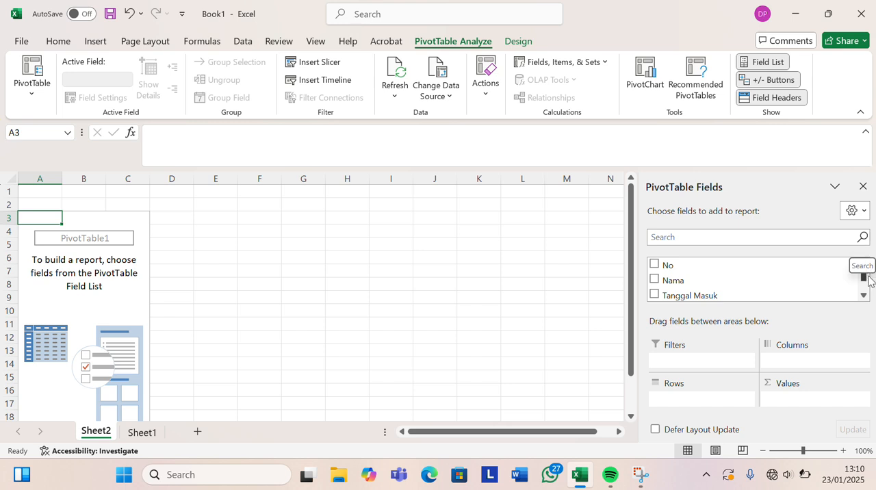
Lay out the PivotTable with Tipe Kamar as columns, Harga as rows and the sum of Total Bayar as values.
left_click_drag(864, 276, 864, 287)
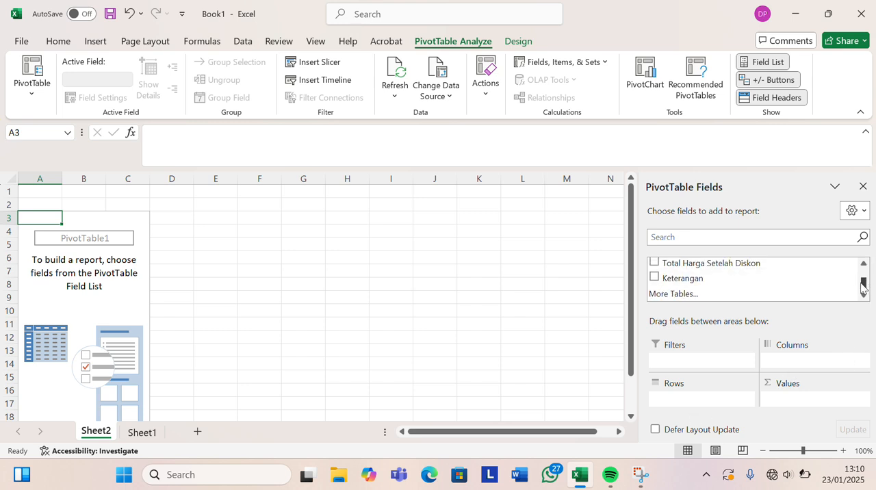
mouse_move(864, 287)
left_mouse_down()
mouse_move(866, 272)
mouse_move(865, 284)
left_mouse_up()
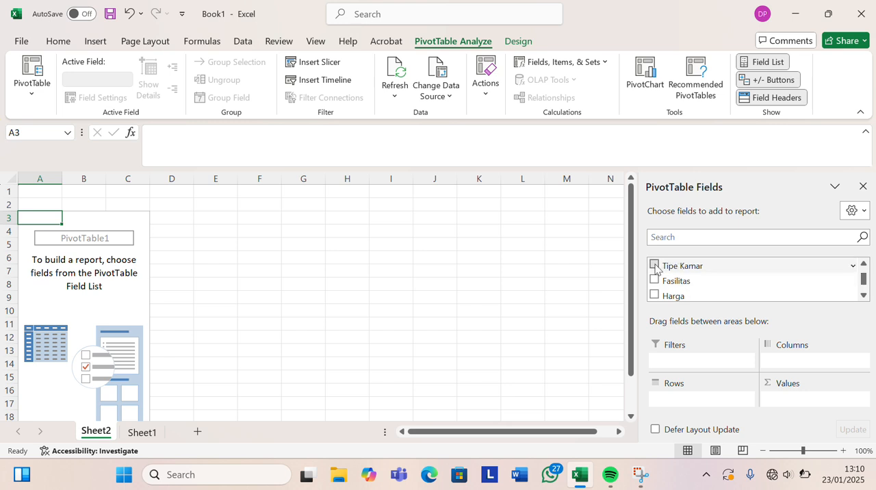
left_click_drag(656, 268, 784, 357)
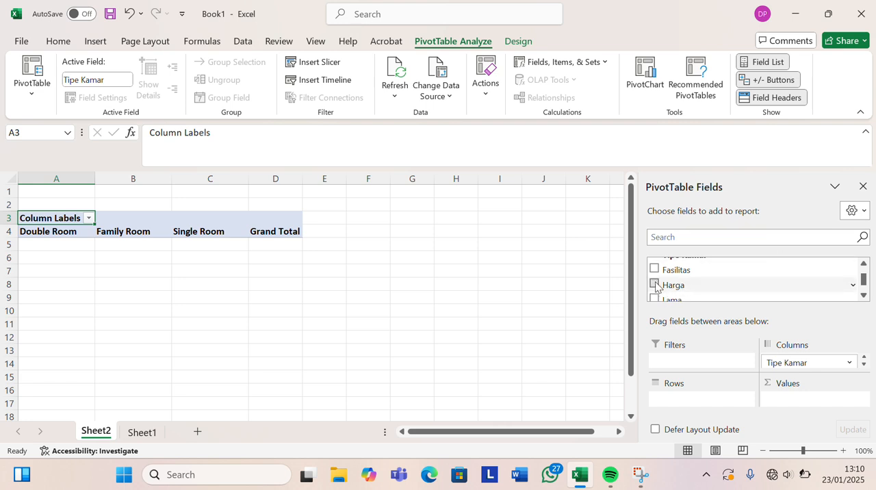
left_click_drag(656, 286, 711, 394)
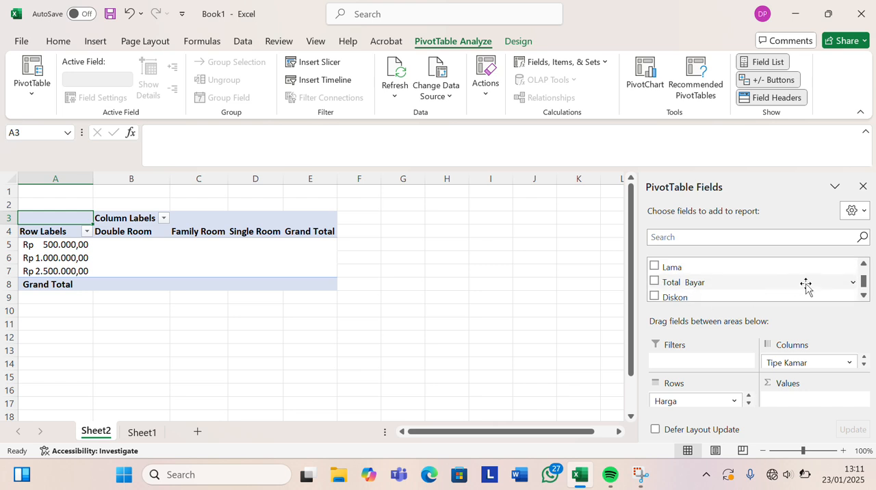
mouse_move(865, 286)
left_mouse_down()
mouse_move(865, 296)
mouse_move(863, 284)
left_mouse_up()
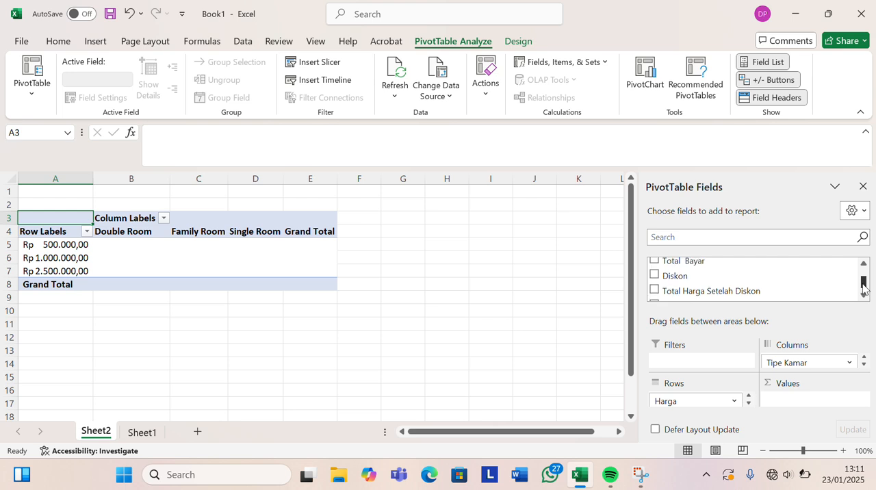
left_click_drag(655, 261, 816, 403)
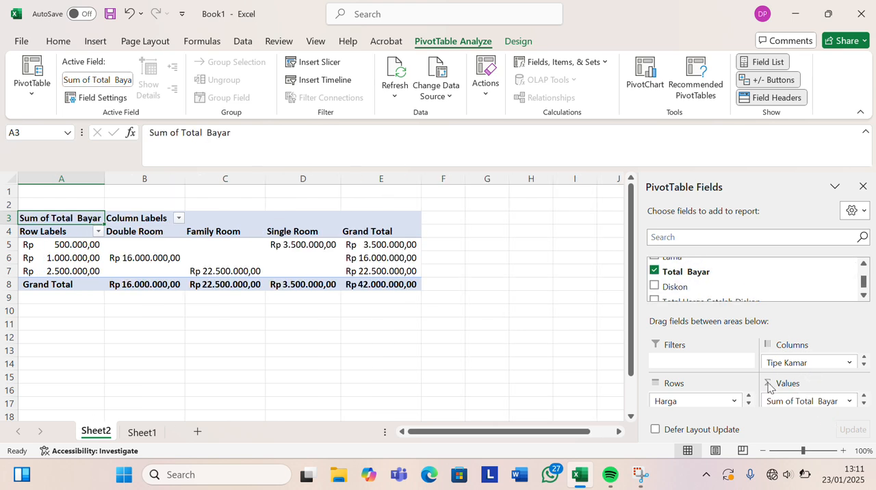
left_click(486, 338)
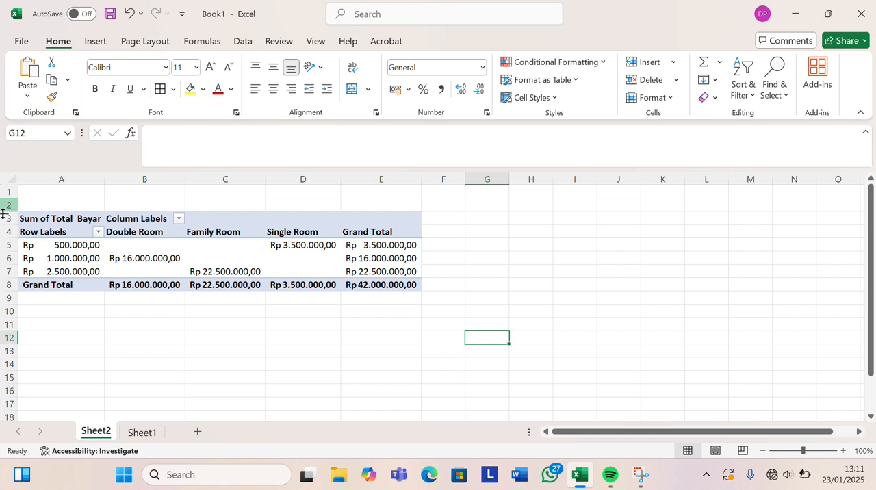
Filter the PivotTable's Harga row labels to show only Rp500.000,00.
left_click(99, 234)
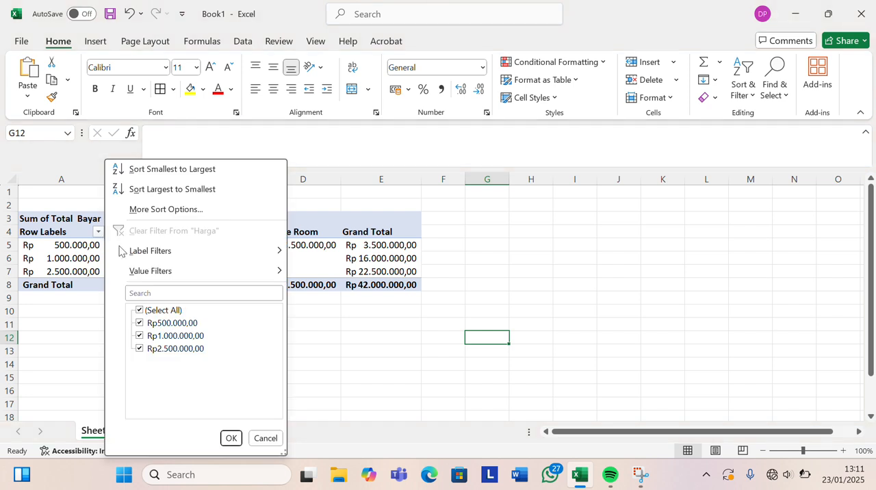
left_click(139, 337)
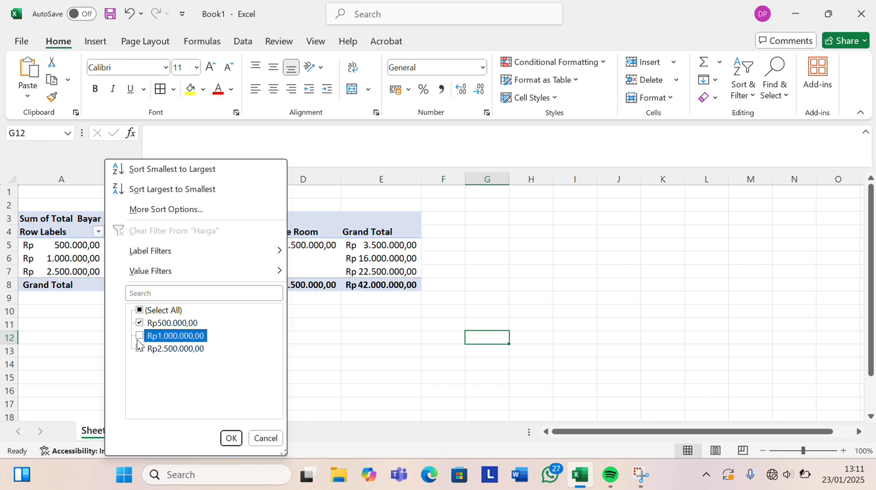
left_click(139, 349)
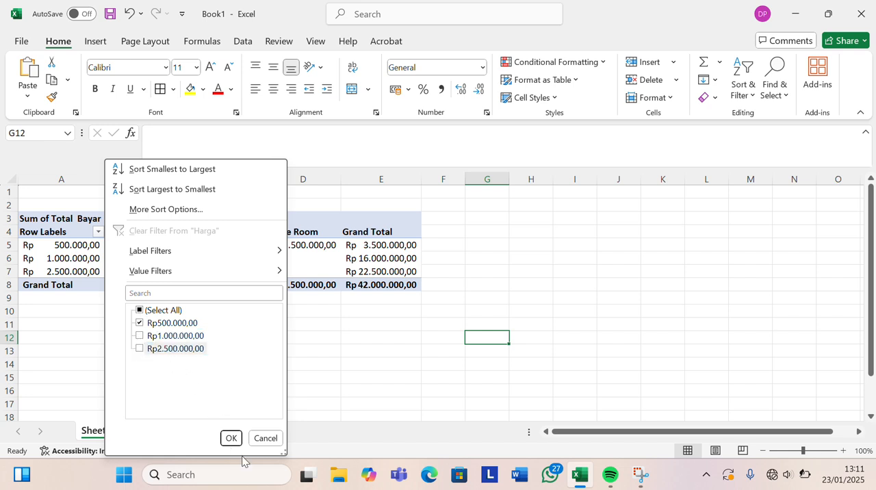
left_click(231, 438)
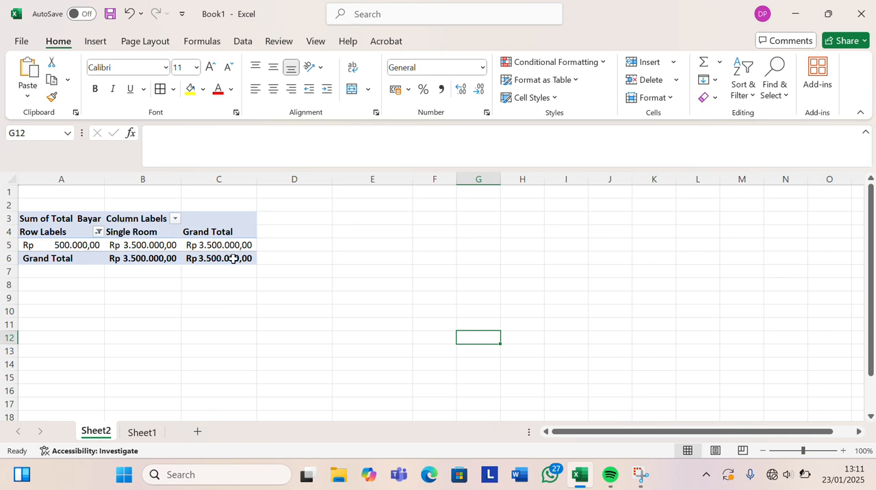
Change the Harga row label filter to show only Rp1.000.000,00.
left_click(99, 232)
left_click(140, 338)
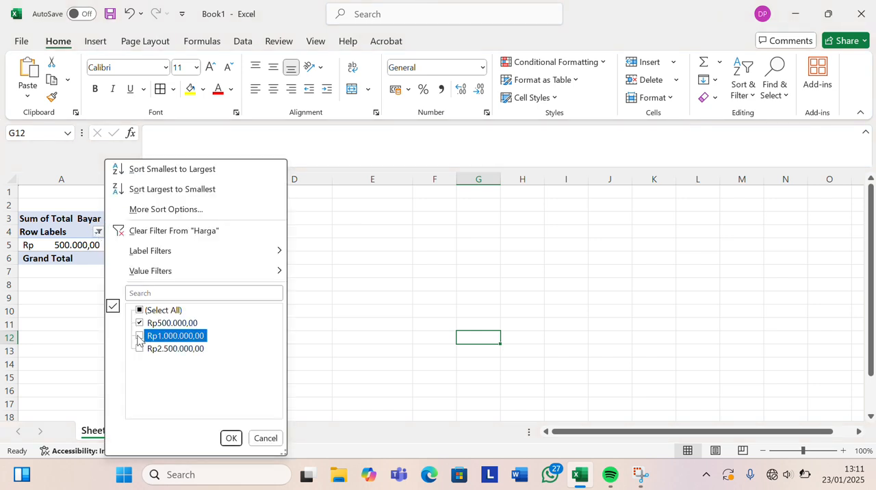
left_click(140, 323)
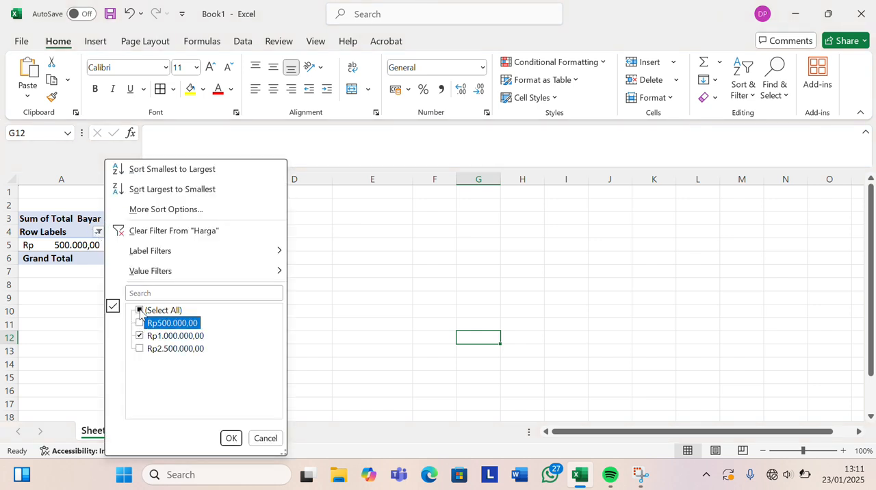
left_click(141, 313)
left_click(141, 312)
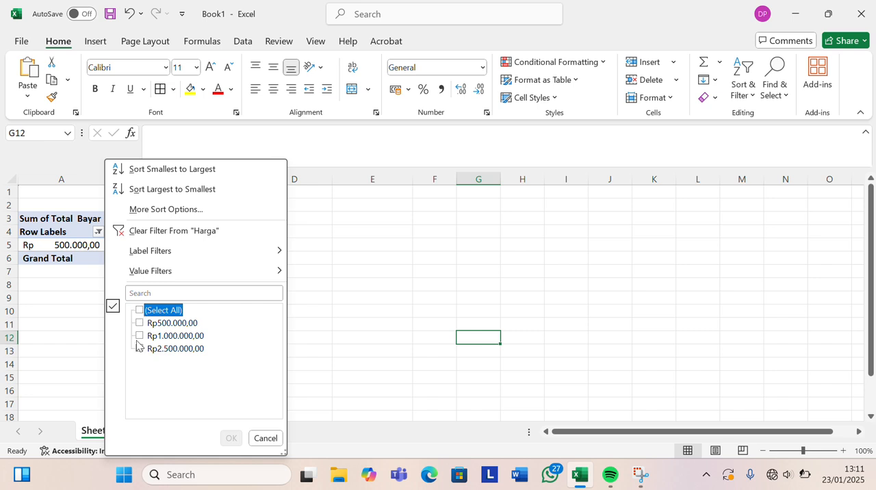
left_click(140, 337)
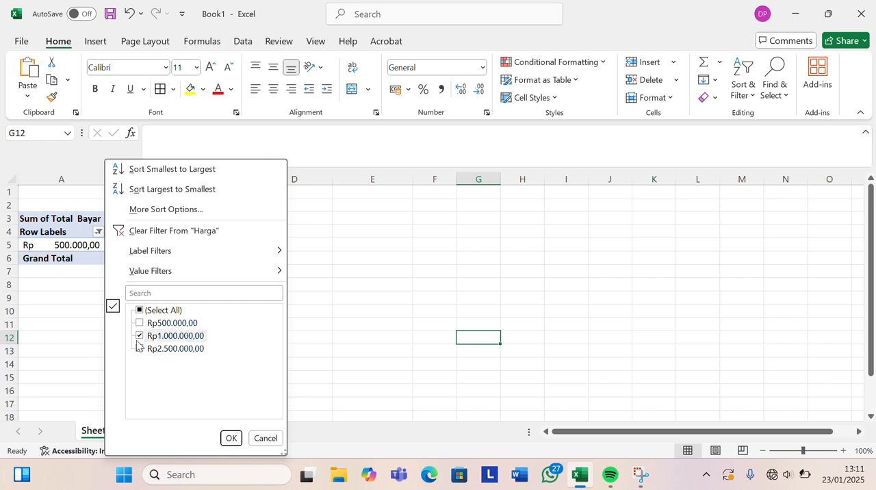
left_click(231, 437)
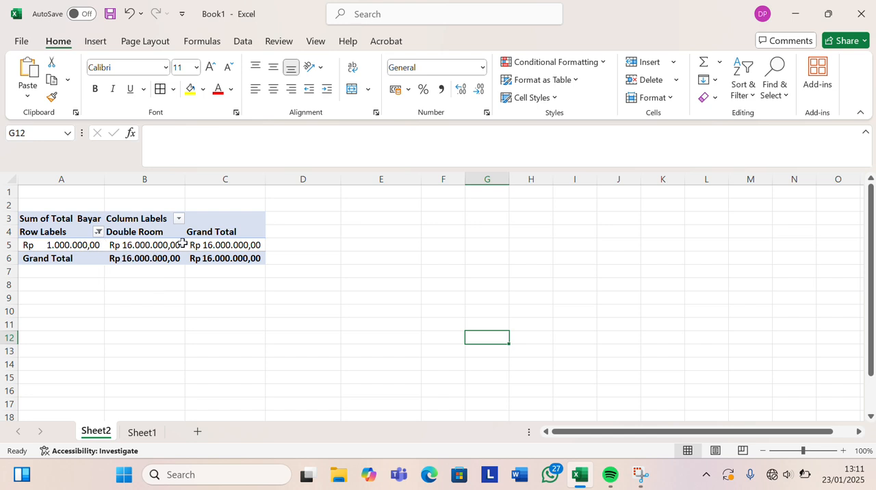
Replace Harga with Diskon as the PivotTable's row field.
left_click(203, 223)
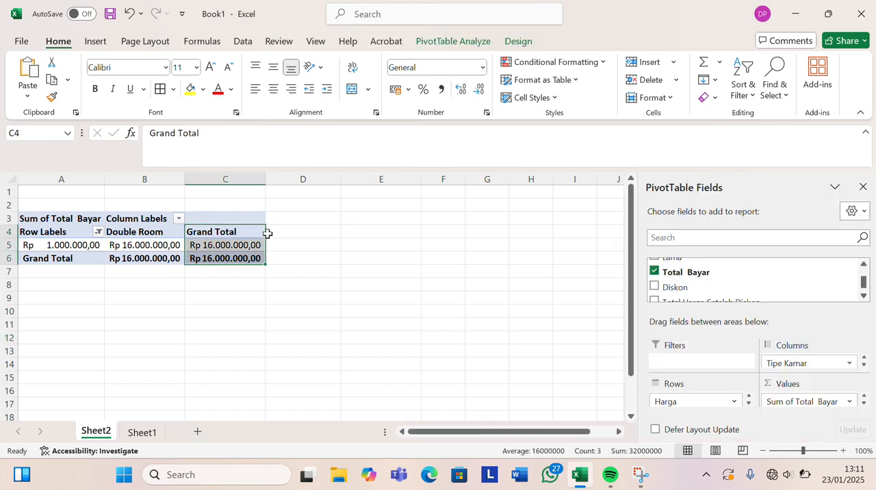
left_click(243, 213)
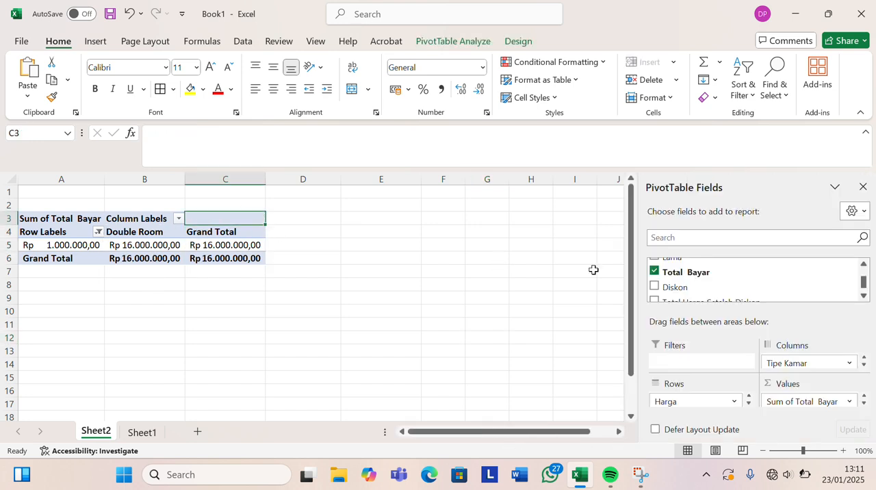
left_click(864, 295)
left_click(864, 296)
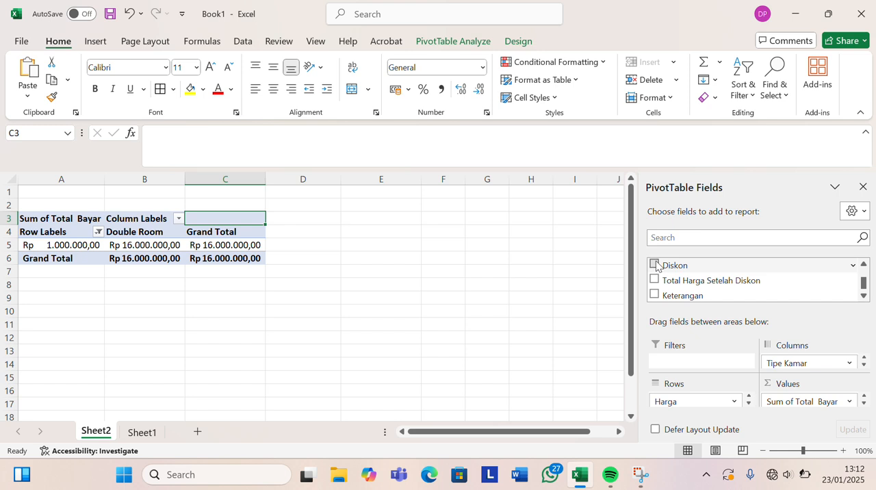
left_click_drag(656, 266, 693, 251)
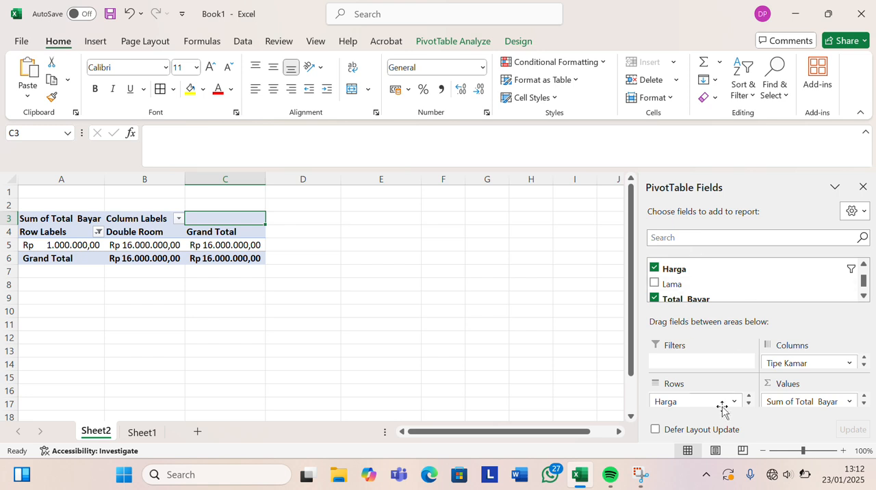
left_click_drag(700, 404, 726, 294)
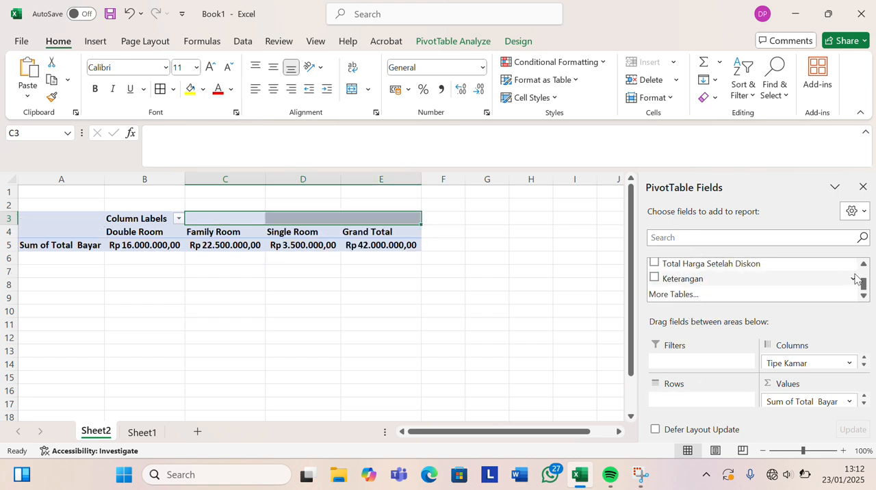
scroll(866, 290, "up", 2)
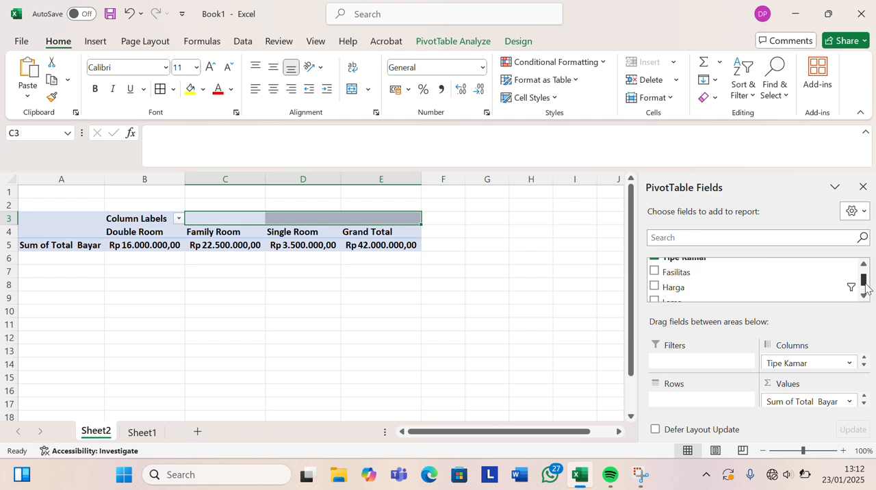
scroll(865, 290, "down", 1)
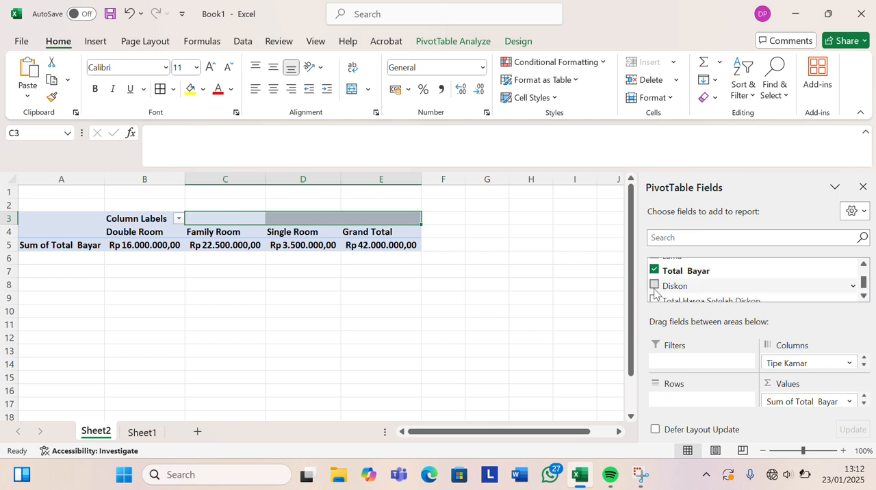
left_click_drag(654, 293, 714, 395)
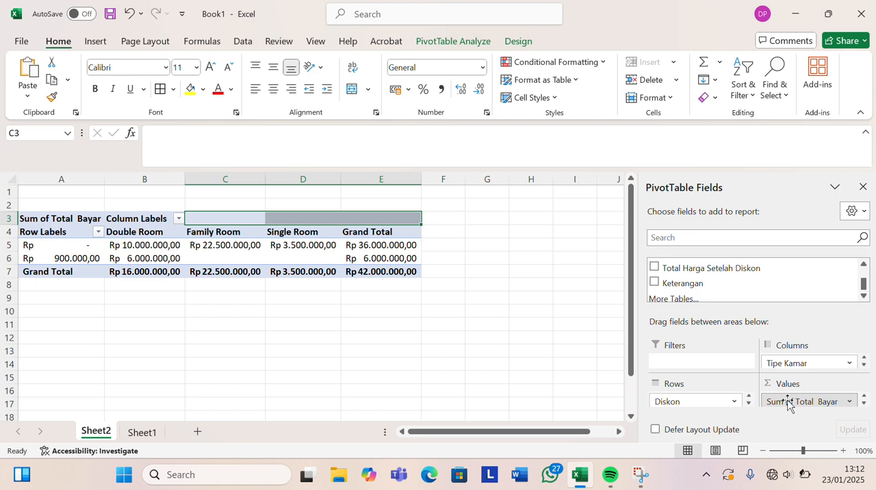
Replace Total Bayar with the sum of Total Harga Setelah Diskon as the PivotTable's values.
left_click_drag(788, 404, 776, 298)
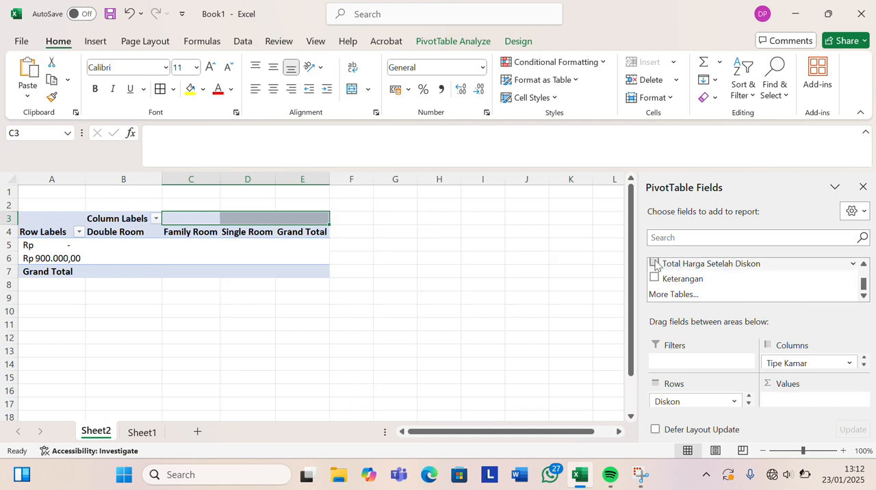
left_click_drag(655, 266, 814, 401)
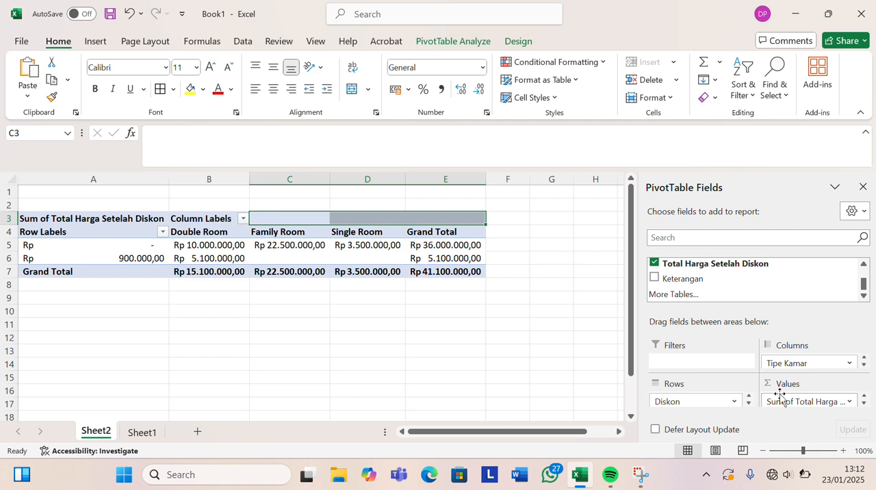
left_click(552, 350)
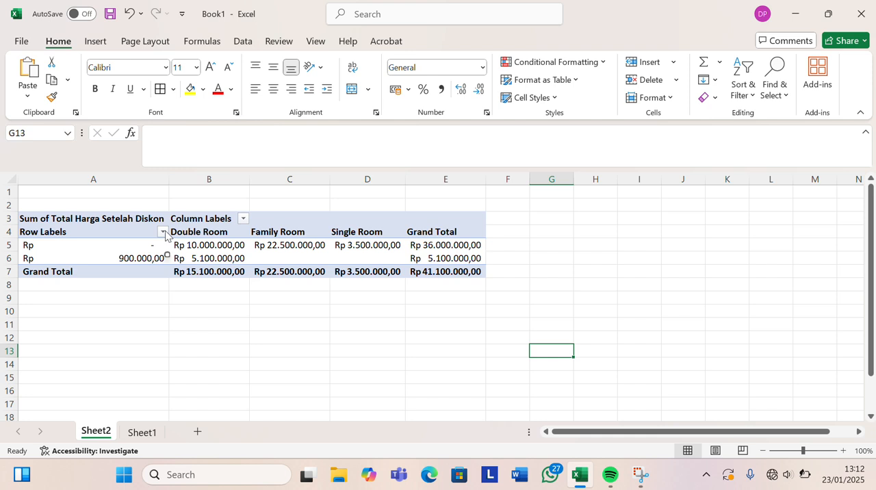
Filter the PivotTable's Diskon row labels to show only Rp900.000,00.
left_click(163, 233)
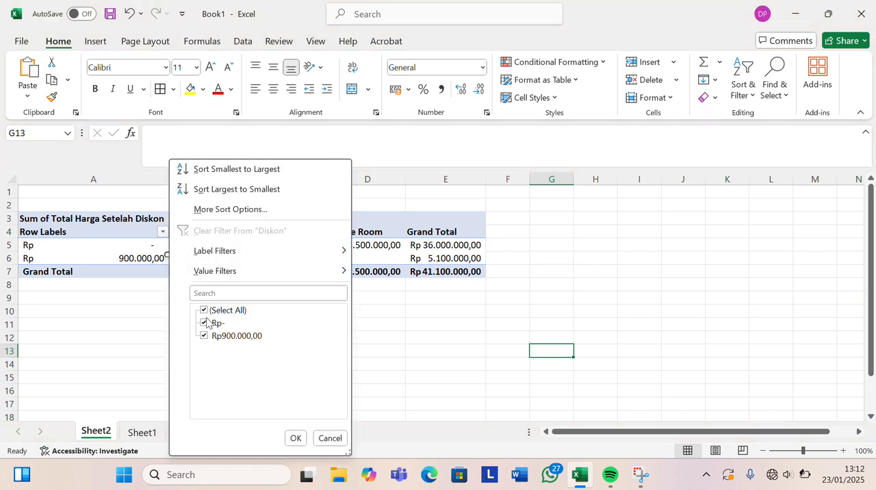
left_click(203, 324)
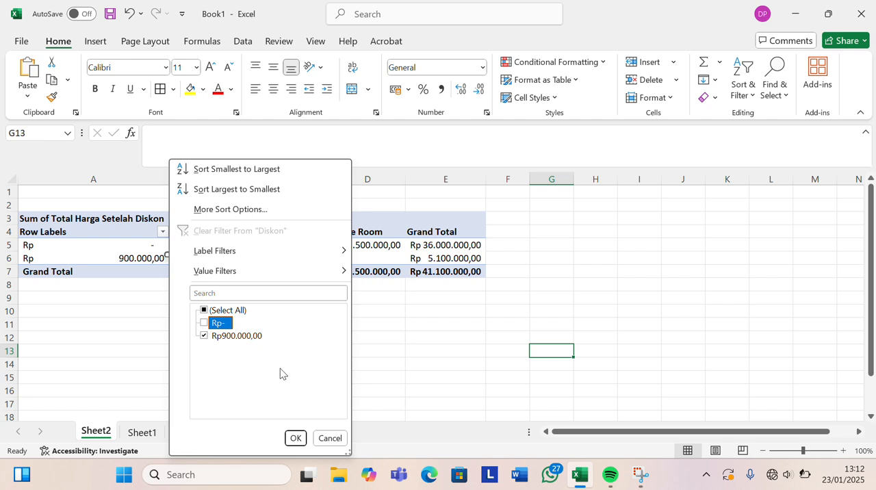
left_click(295, 438)
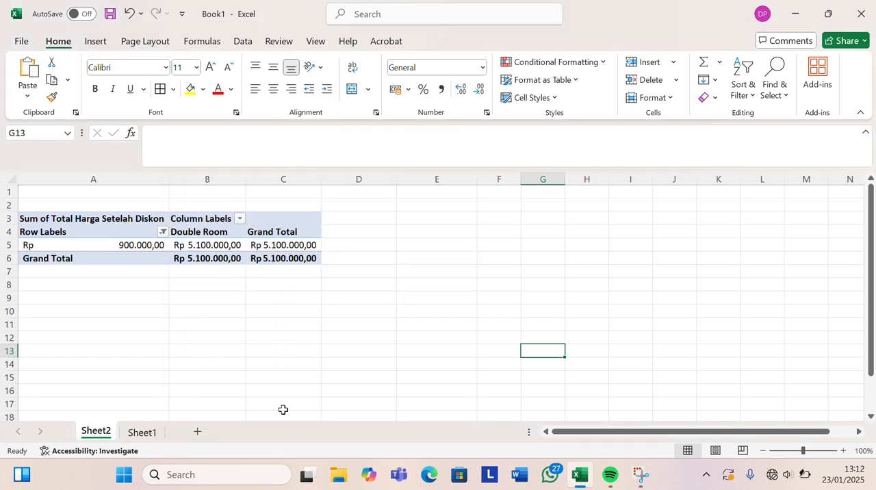
left_click(164, 236)
left_click(450, 286)
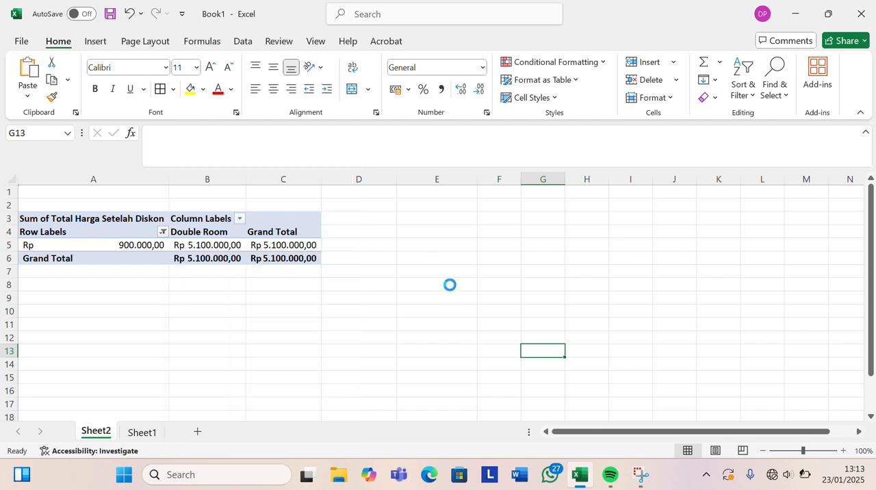
Add filter controls to the header row of the booking table on Sheet1.
left_click(143, 433)
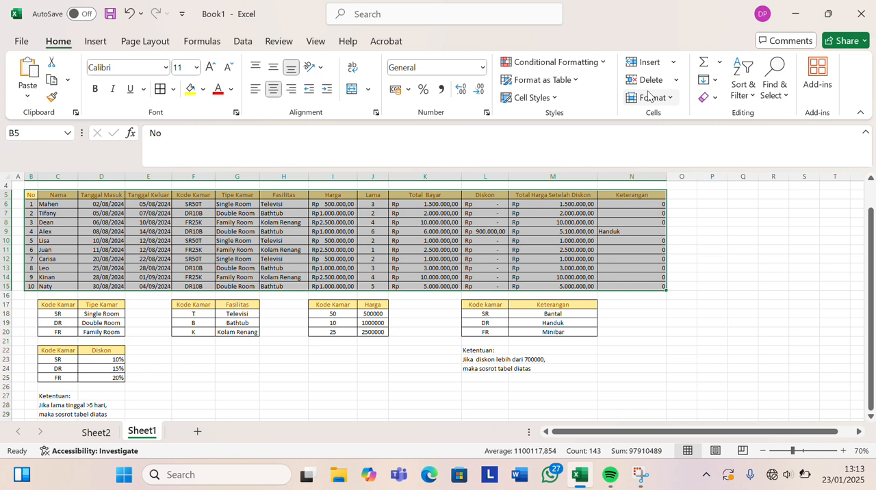
left_click(753, 97)
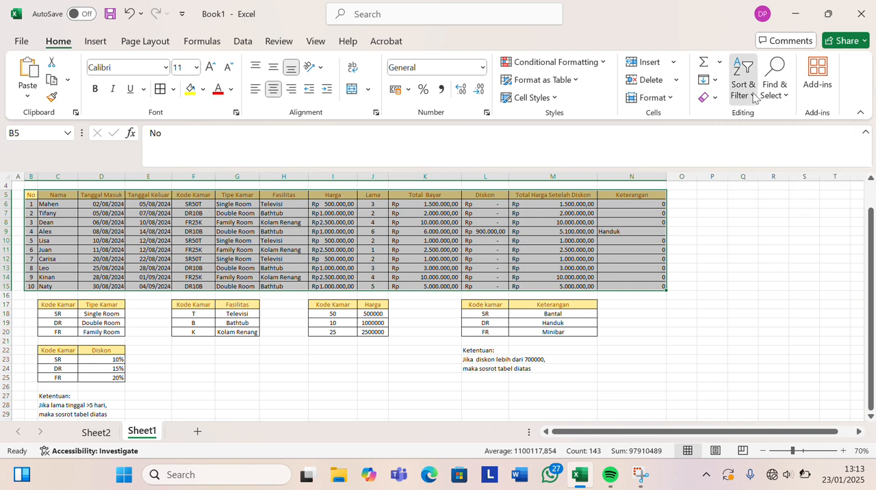
left_click(754, 97)
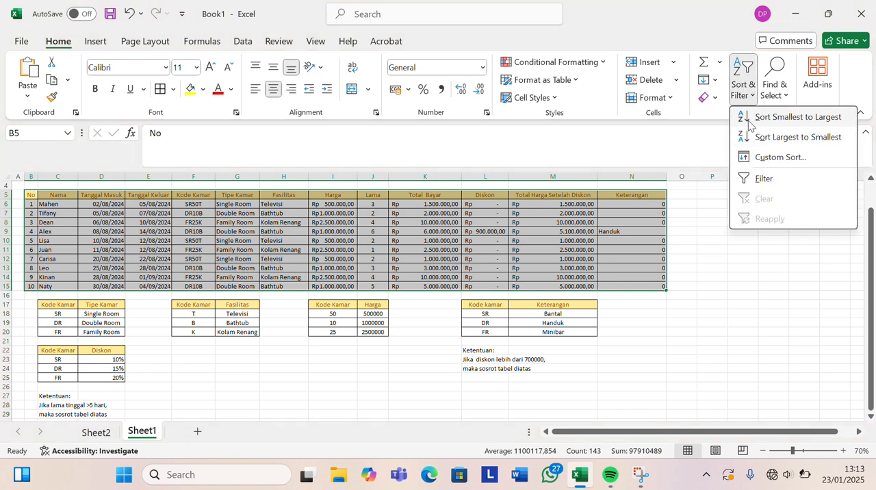
left_click(763, 178)
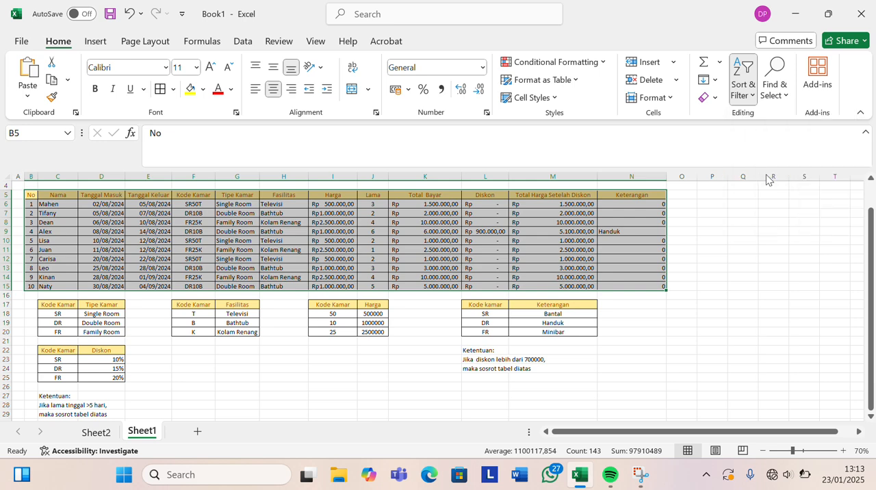
left_click(740, 240)
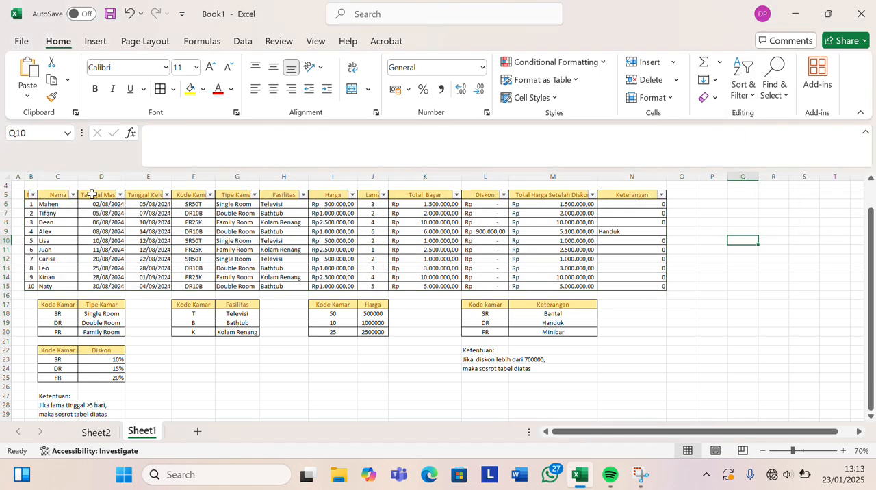
Filter the booking table's Tipe Kamar column to show only Double Room.
left_click(254, 195)
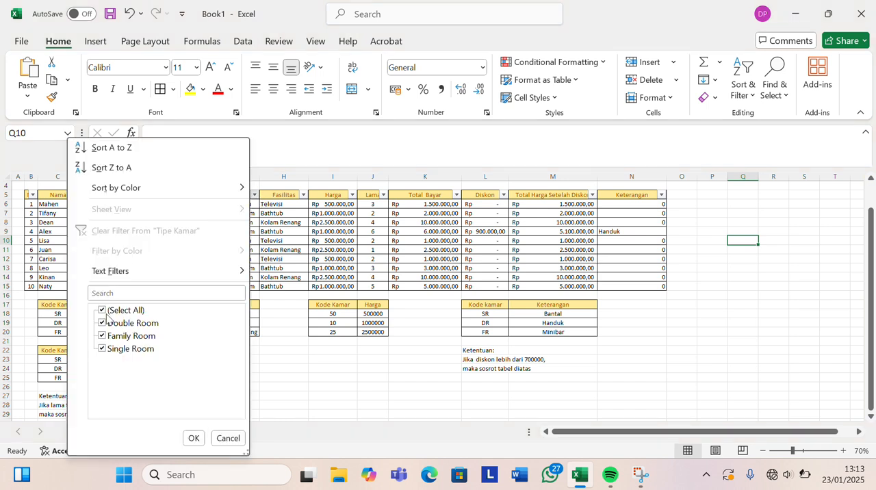
left_click(102, 336)
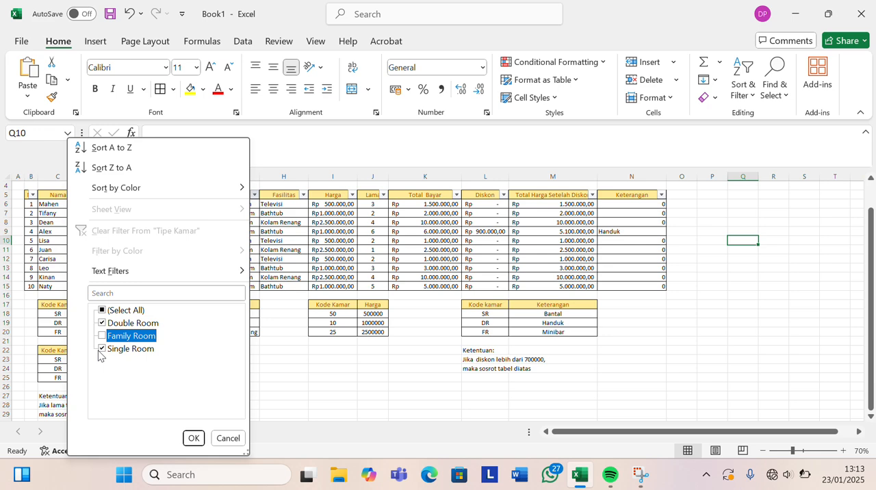
left_click(101, 349)
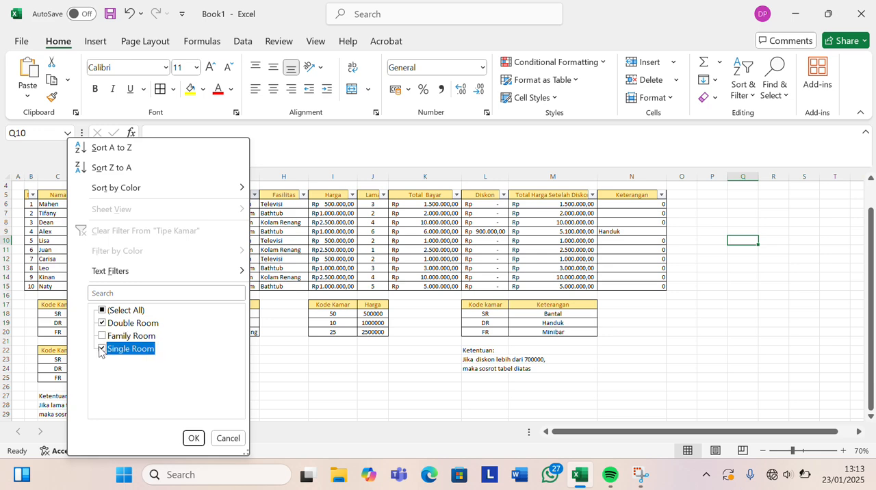
left_click(202, 442)
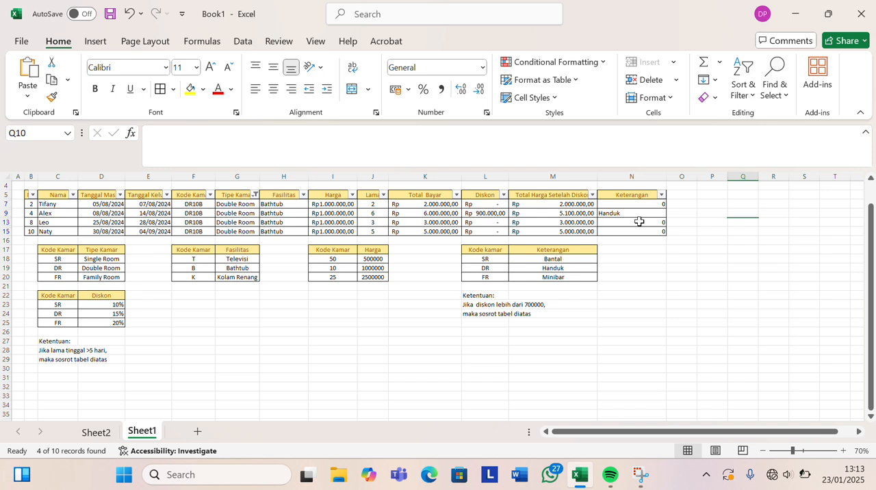
Change the booking table's Tipe Kamar filter to show only Family Room.
left_click(255, 194)
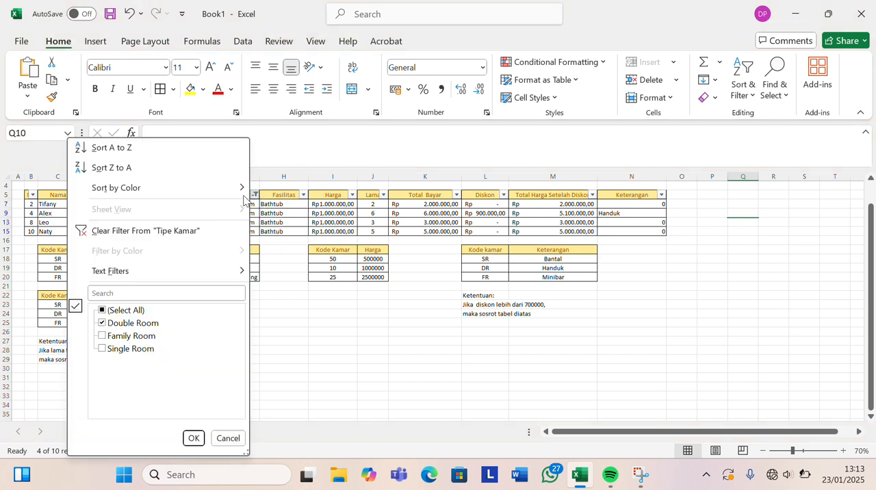
left_click(127, 336)
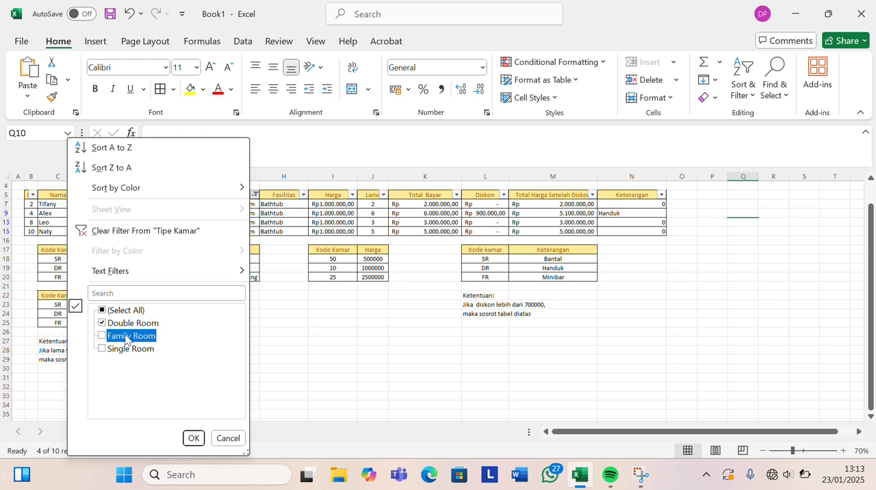
left_click(103, 324)
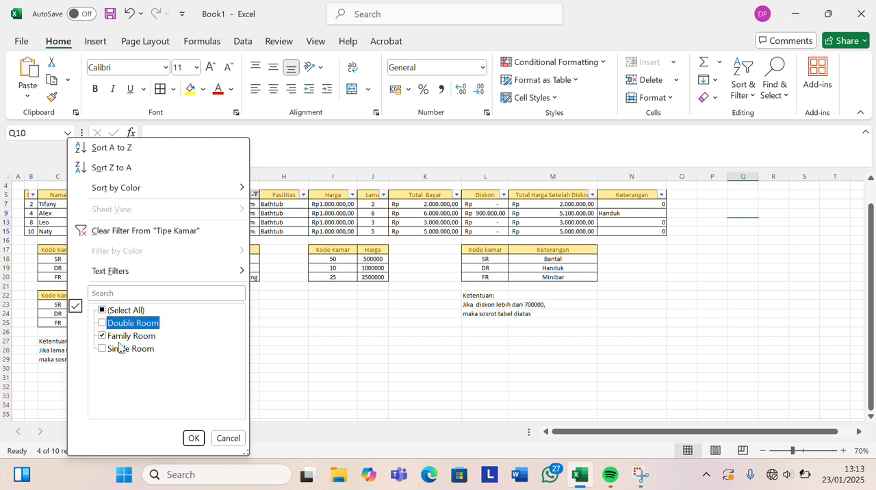
left_click(194, 439)
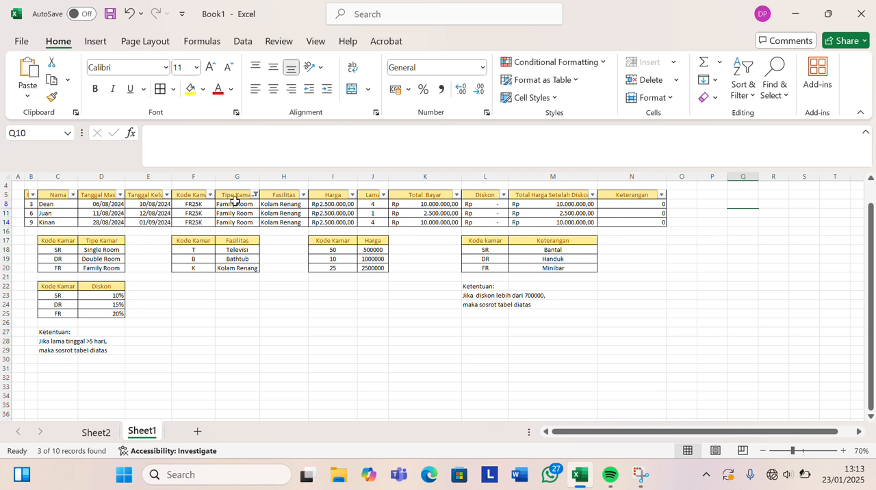
Change the booking table's Tipe Kamar filter to show only Single Room.
left_click(254, 198)
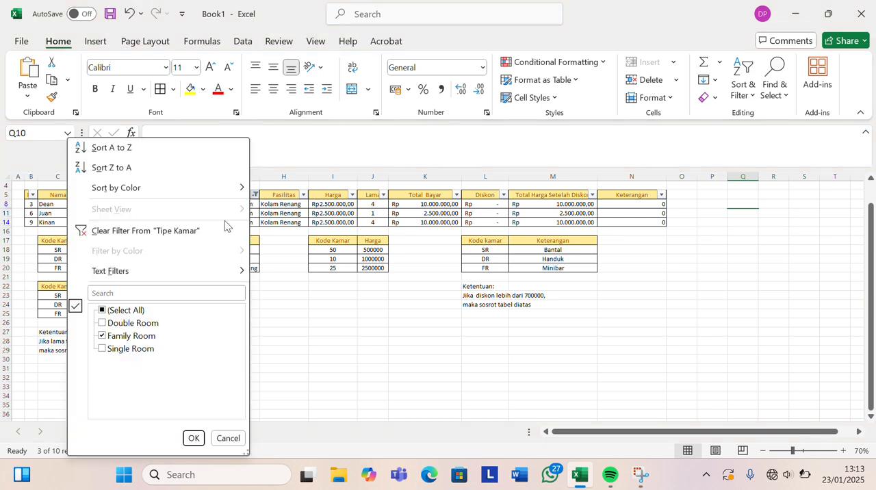
left_click(106, 349)
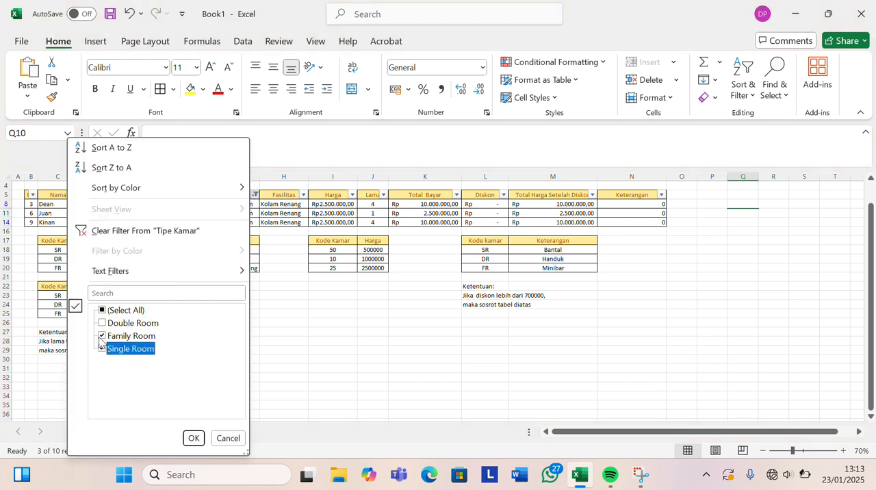
left_click(101, 337)
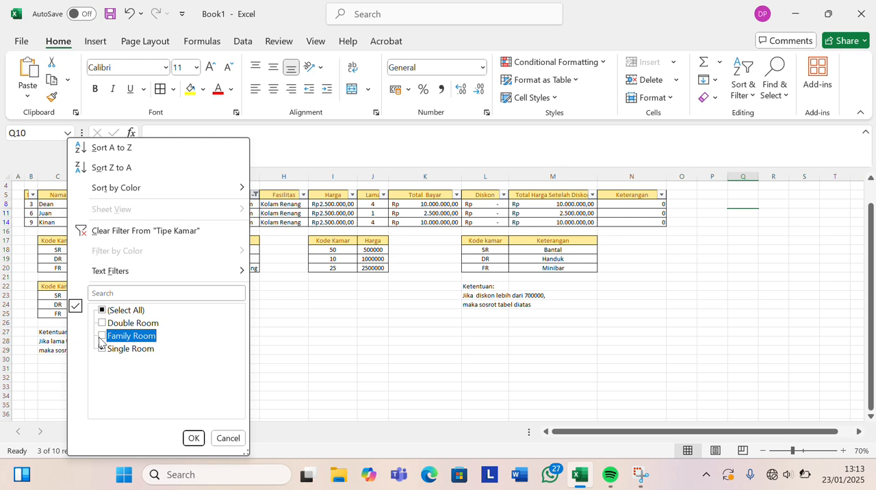
left_click(194, 438)
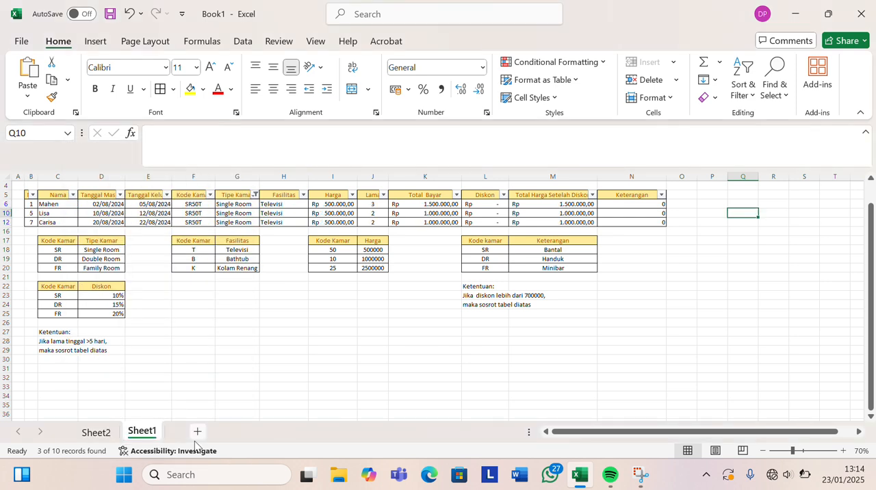
left_click(241, 358)
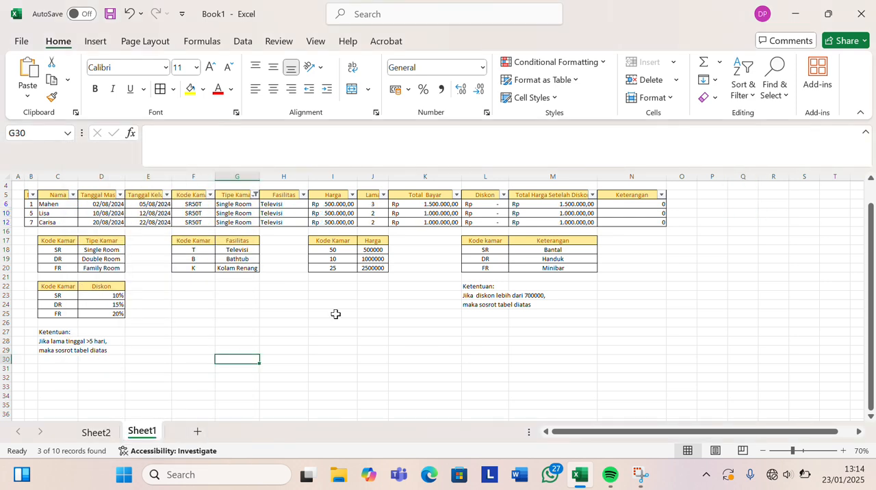
Reset the Tipe Kamar filter so the booking table shows all room types.
left_click(254, 187)
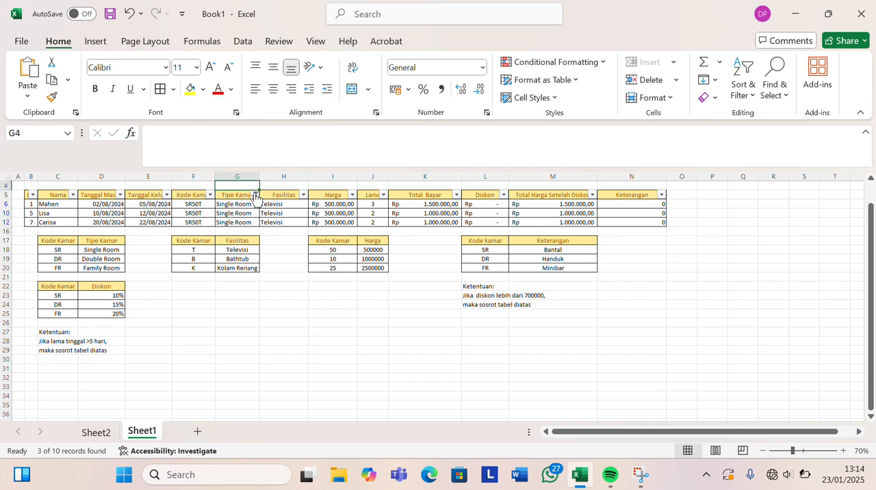
left_click(255, 195)
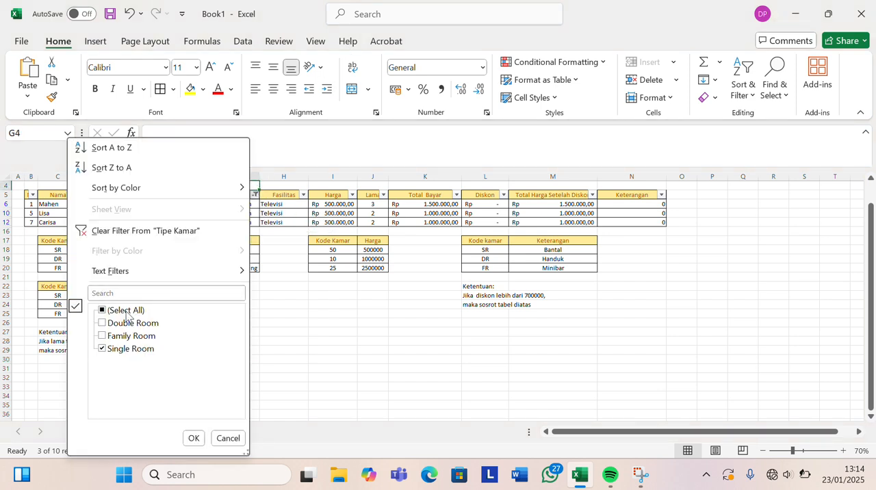
left_click(103, 312)
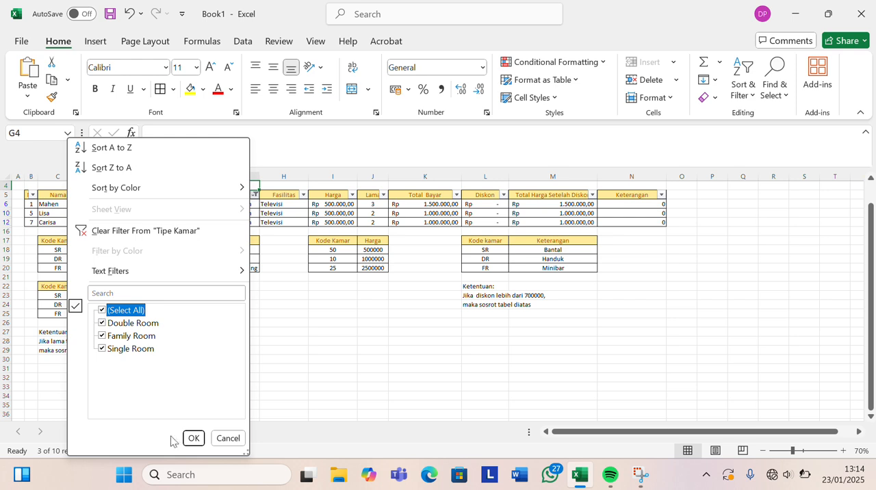
left_click(194, 438)
left_click(344, 414)
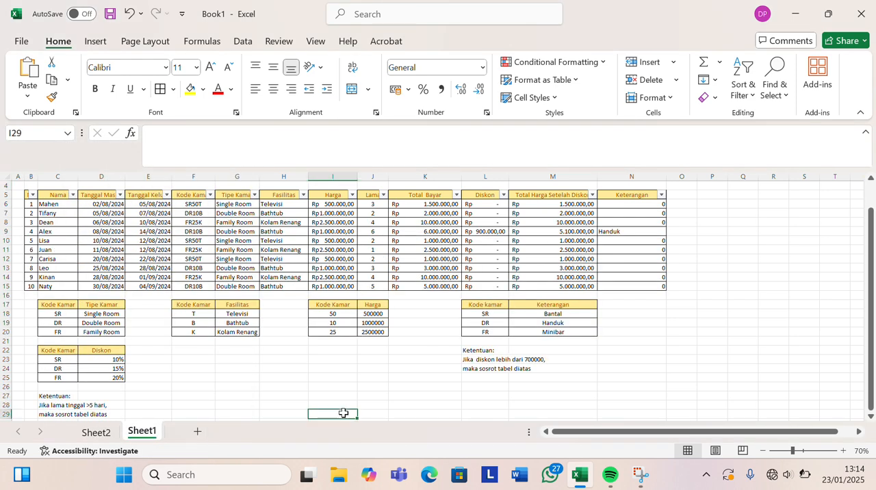
left_click(365, 16)
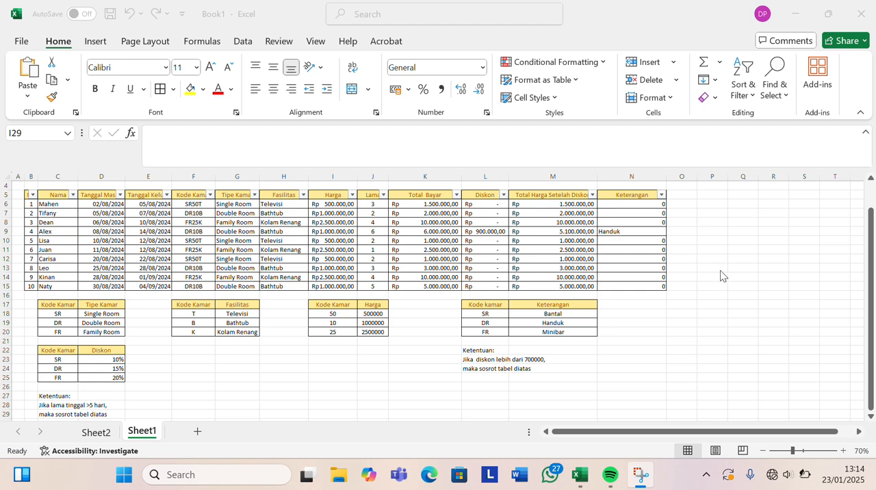
left_click(871, 283)
left_click_drag(871, 274, 872, 241)
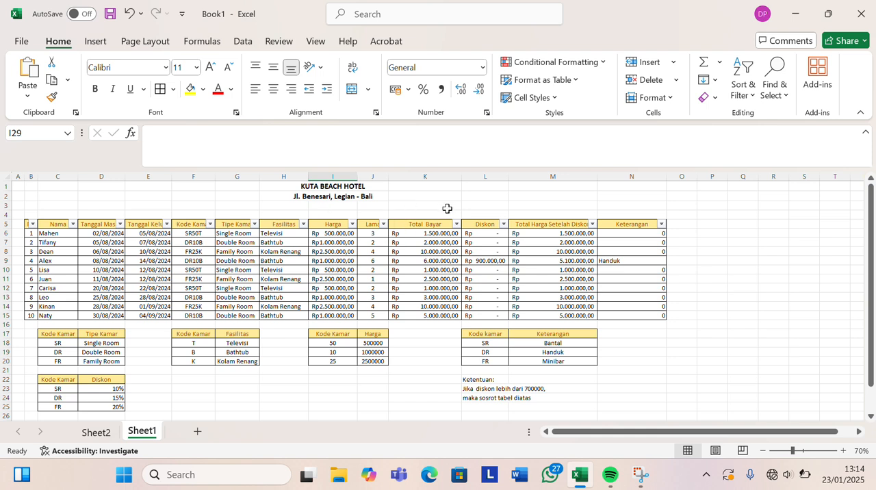
left_click(706, 250)
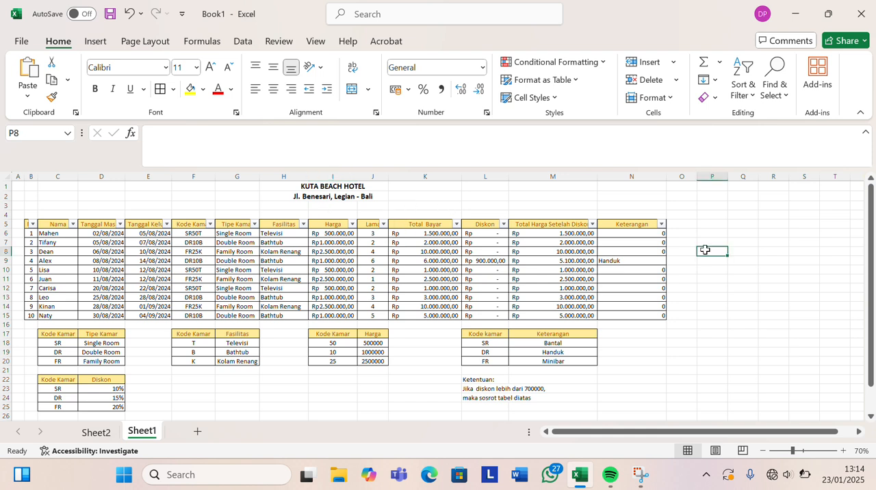
left_click(681, 225)
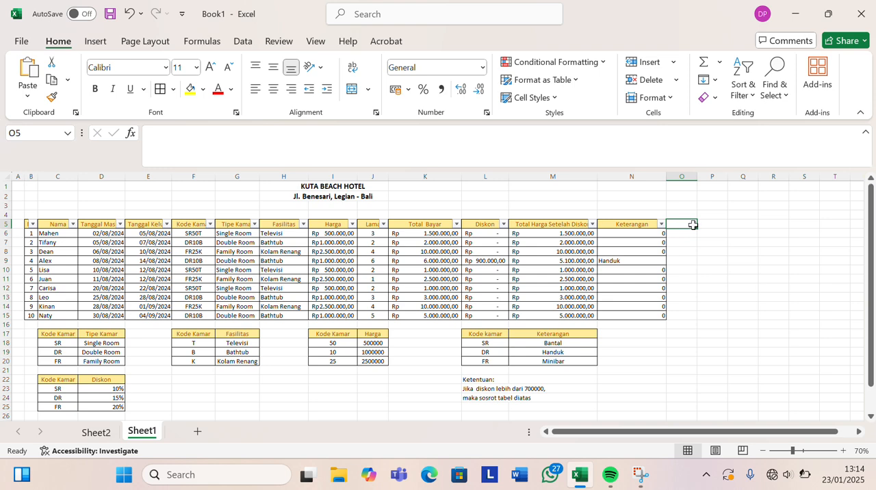